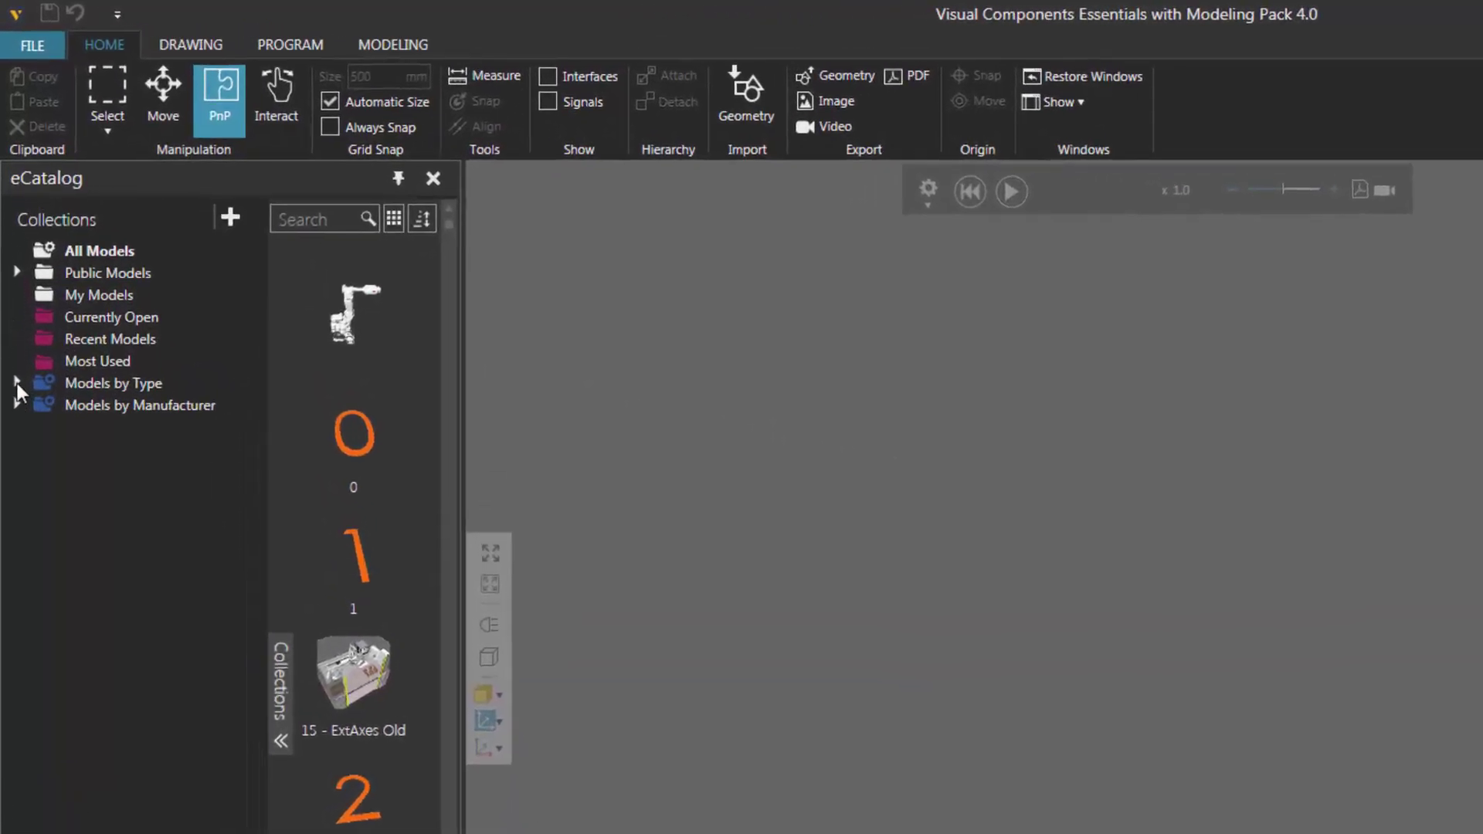
Browse the catalog's models by type to view the Conveyors collection.
left_click(17, 383)
left_click(123, 561)
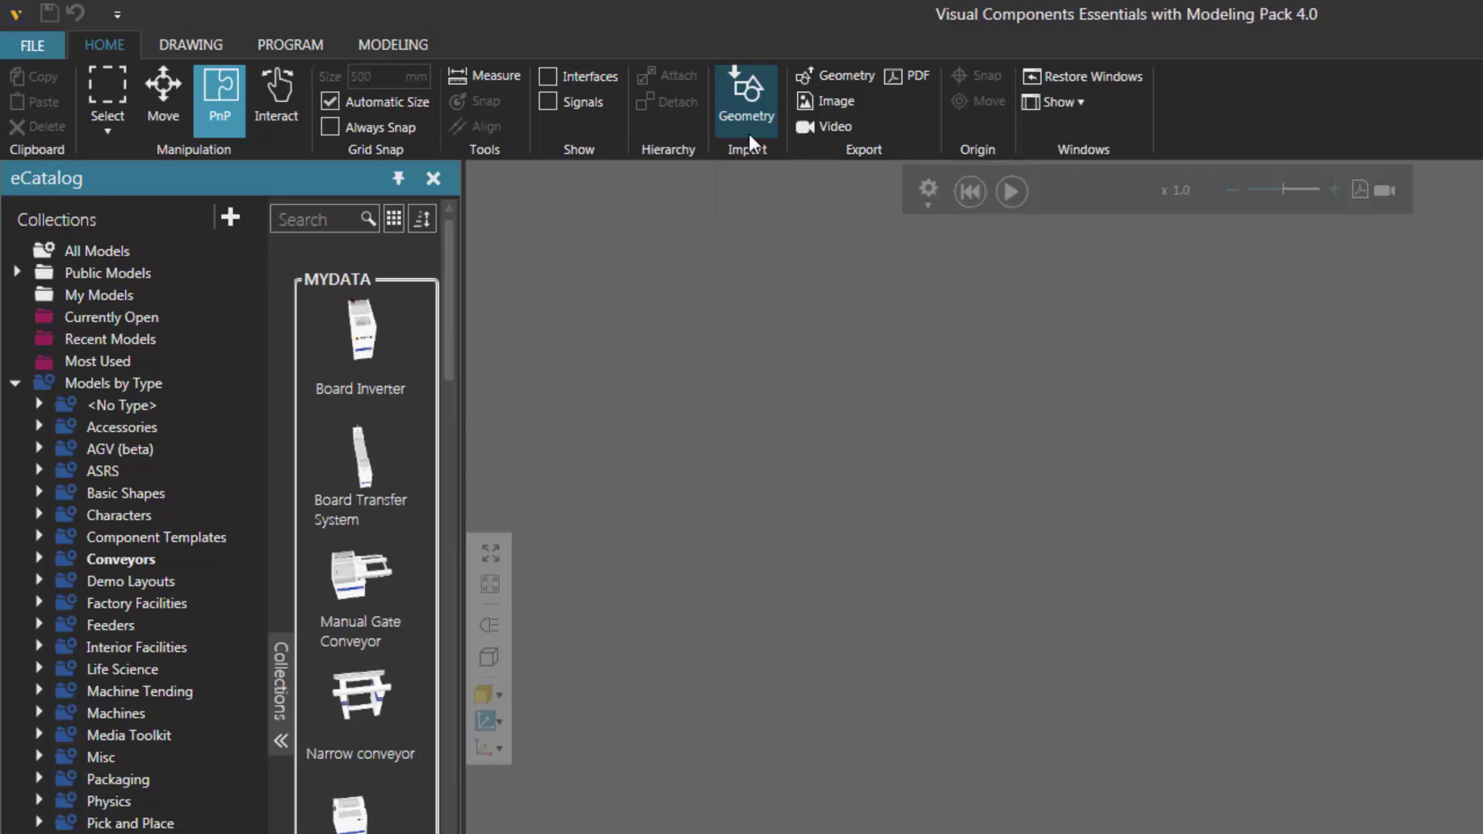
Create a new component for modeling and name it Two Way Conveyor.
left_click(402, 40)
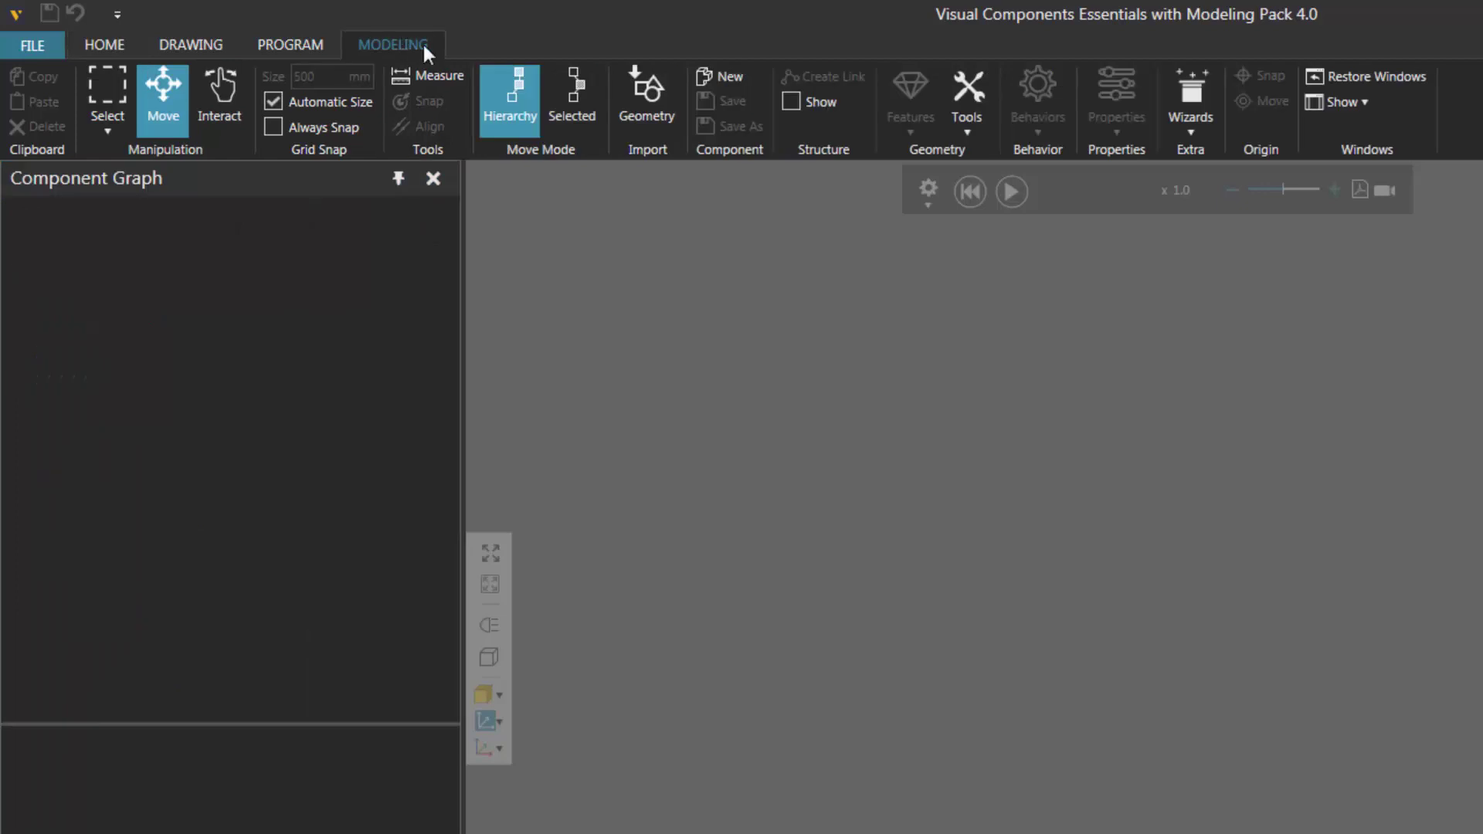
left_click(739, 80)
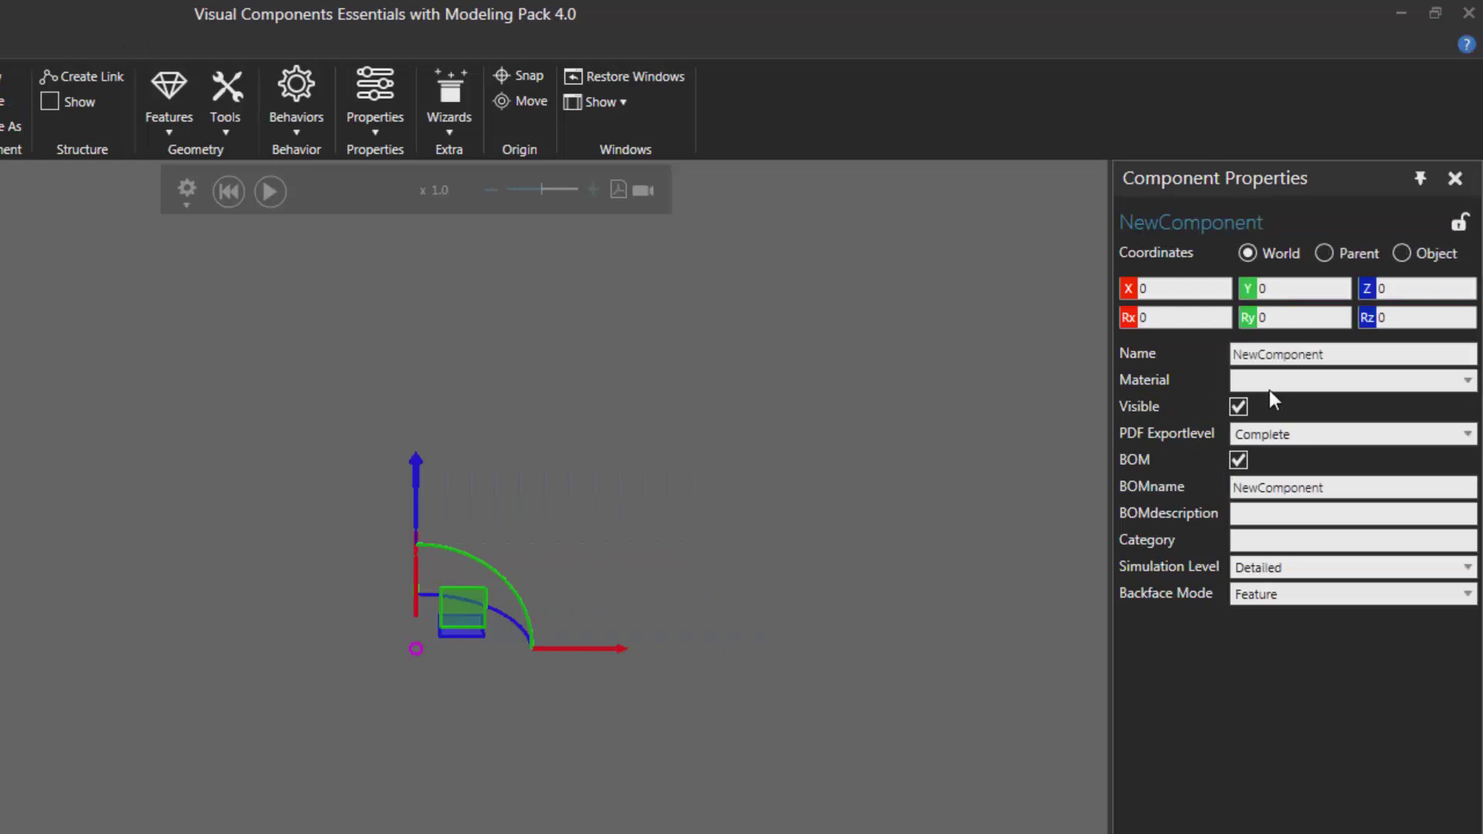
left_click(1289, 354)
type("Two Way Conveyo")
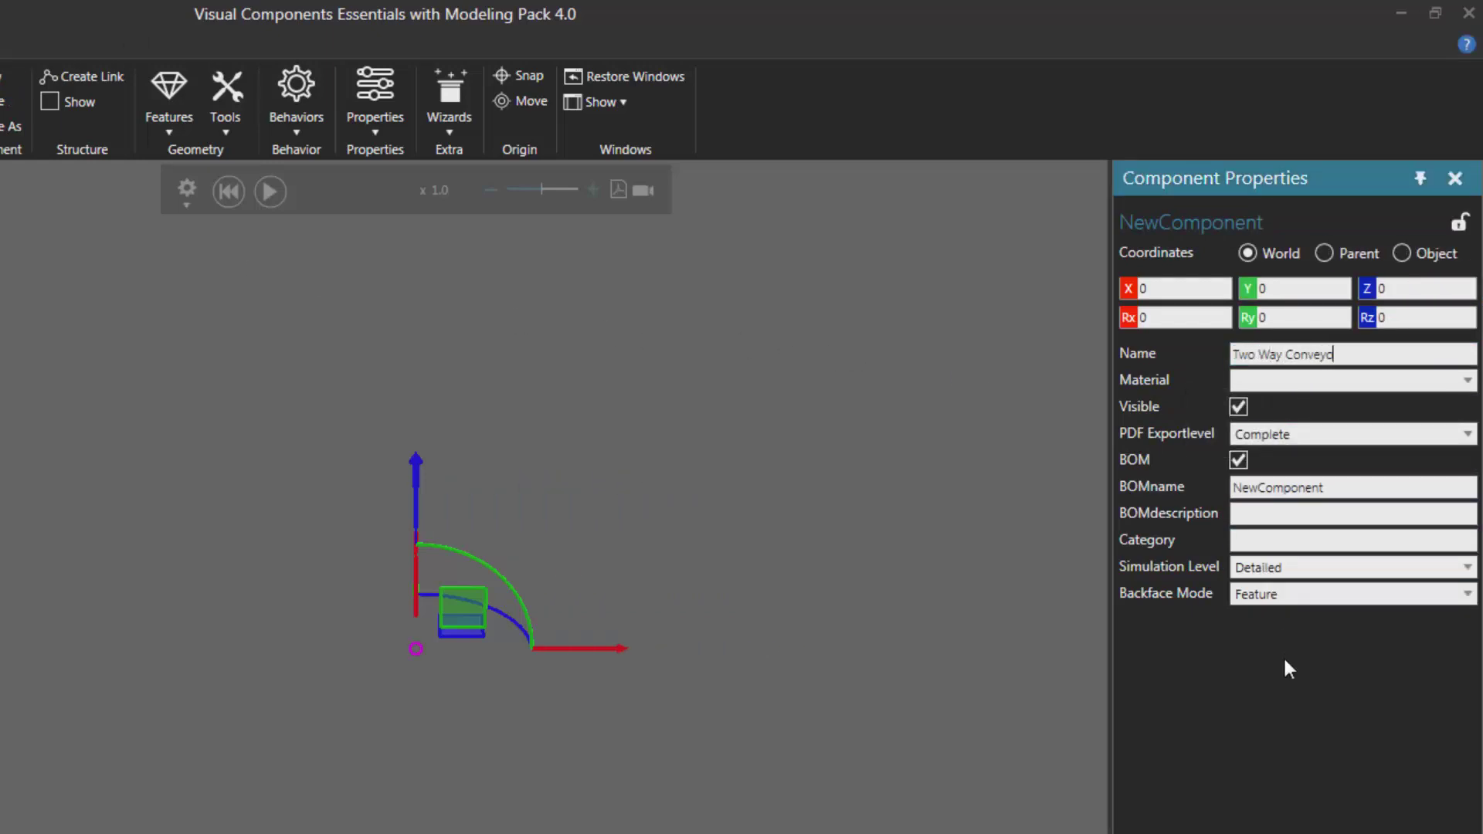
key("Return")
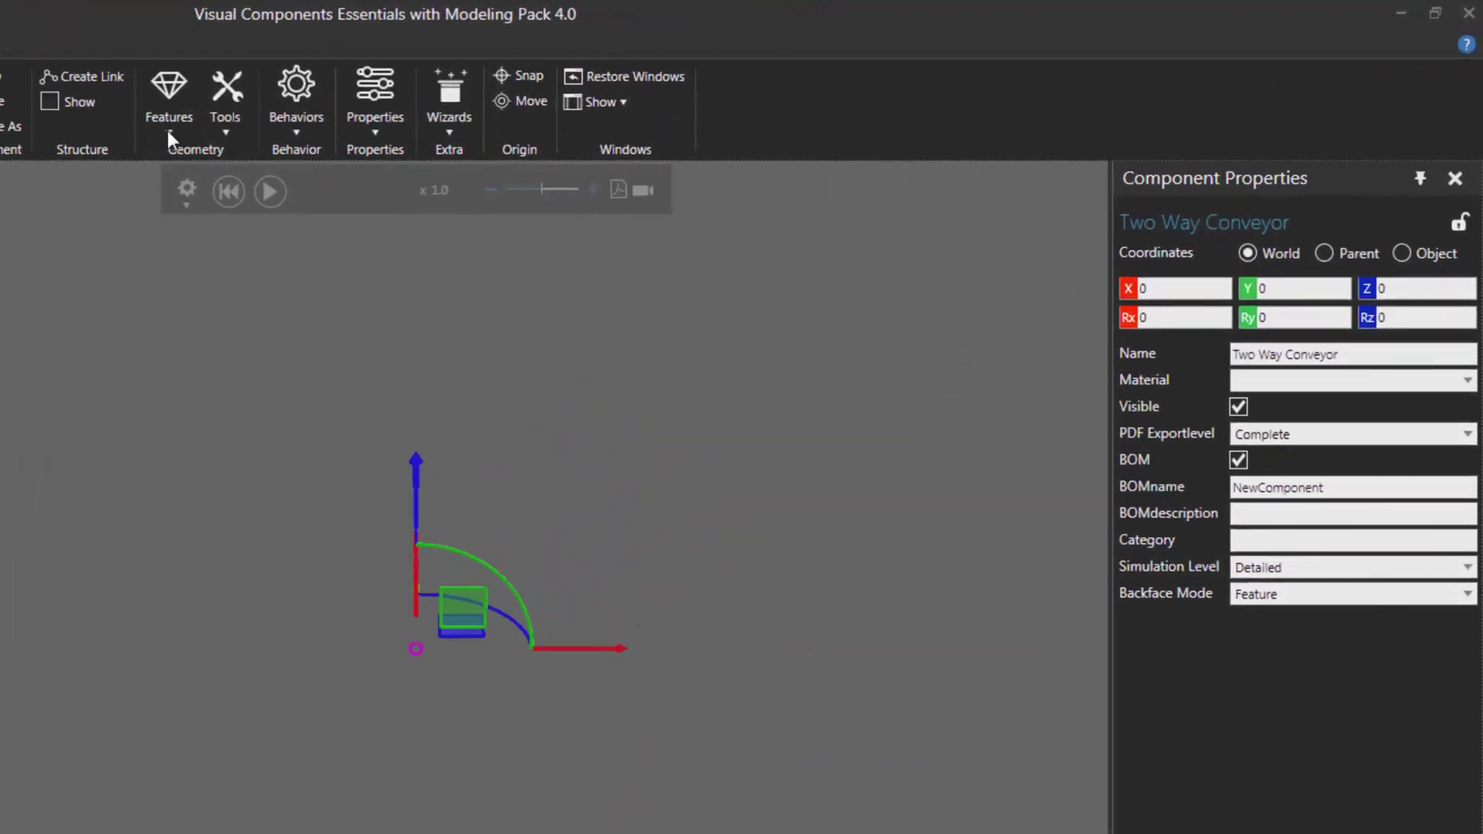
Add a box feature with a length of 1000 mm, a width of 400 mm and a height of 700 mm.
left_click(169, 129)
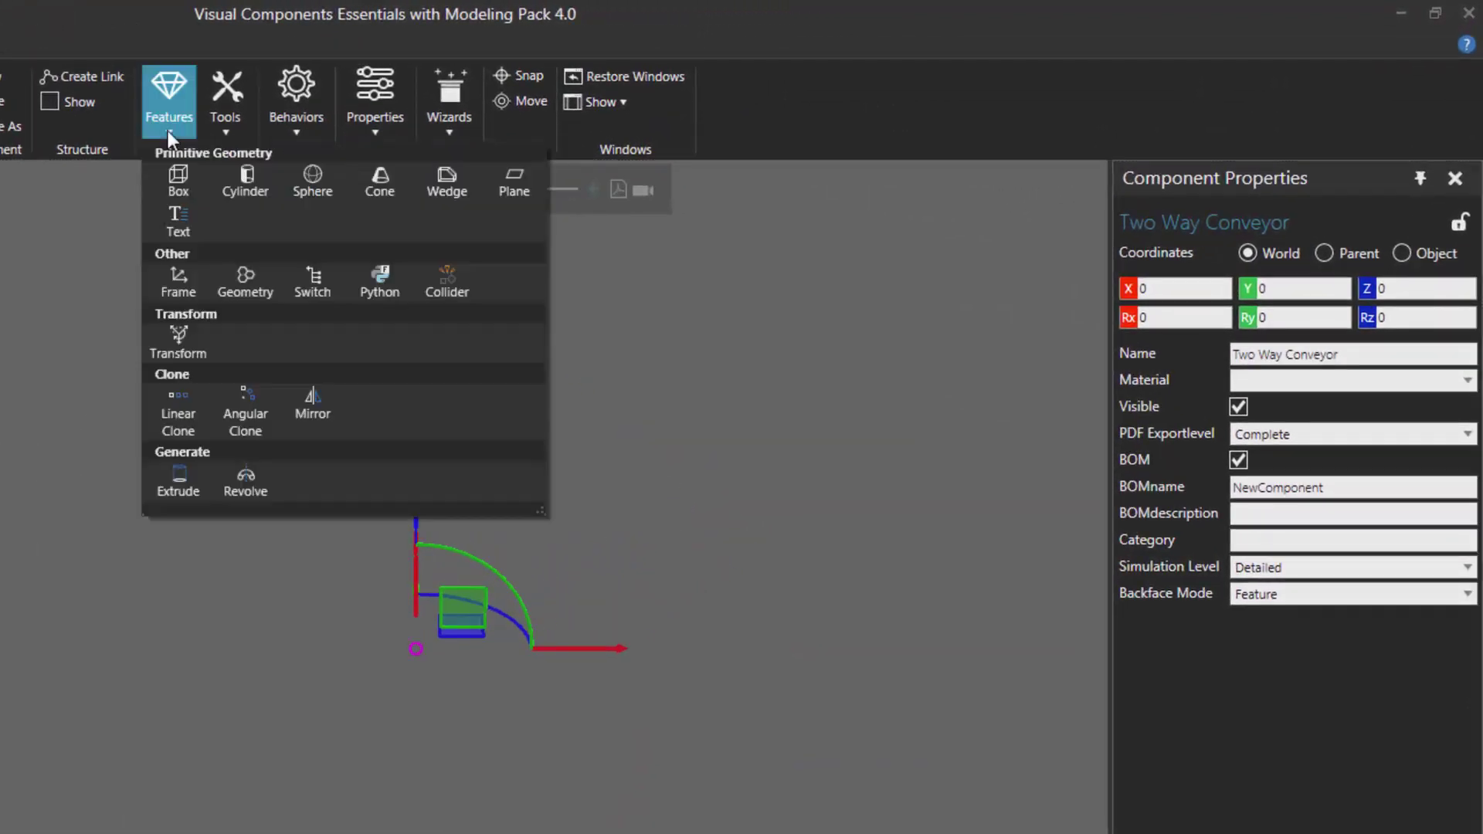
left_click(177, 180)
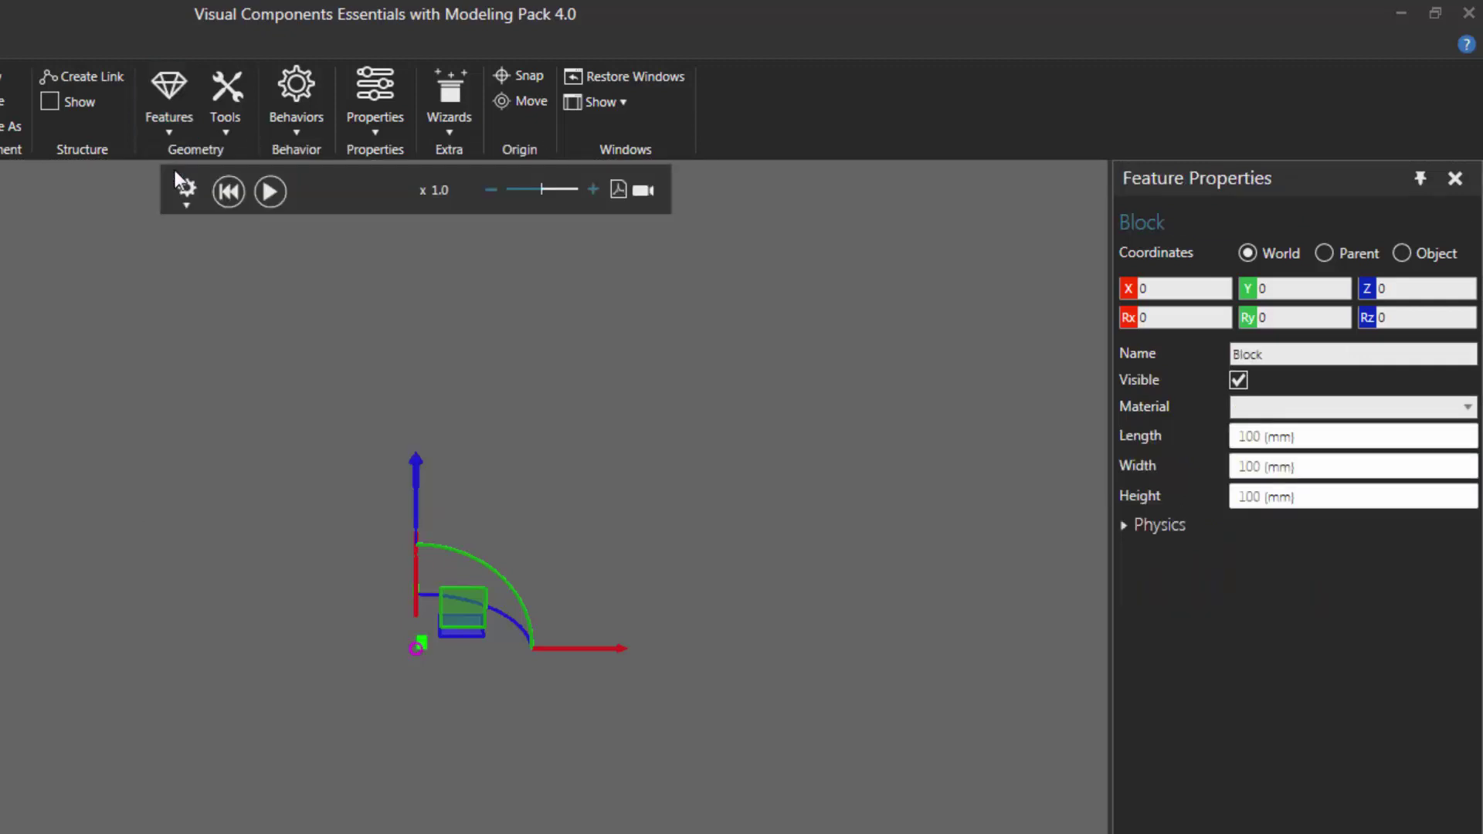
left_click(1314, 435)
type("1000")
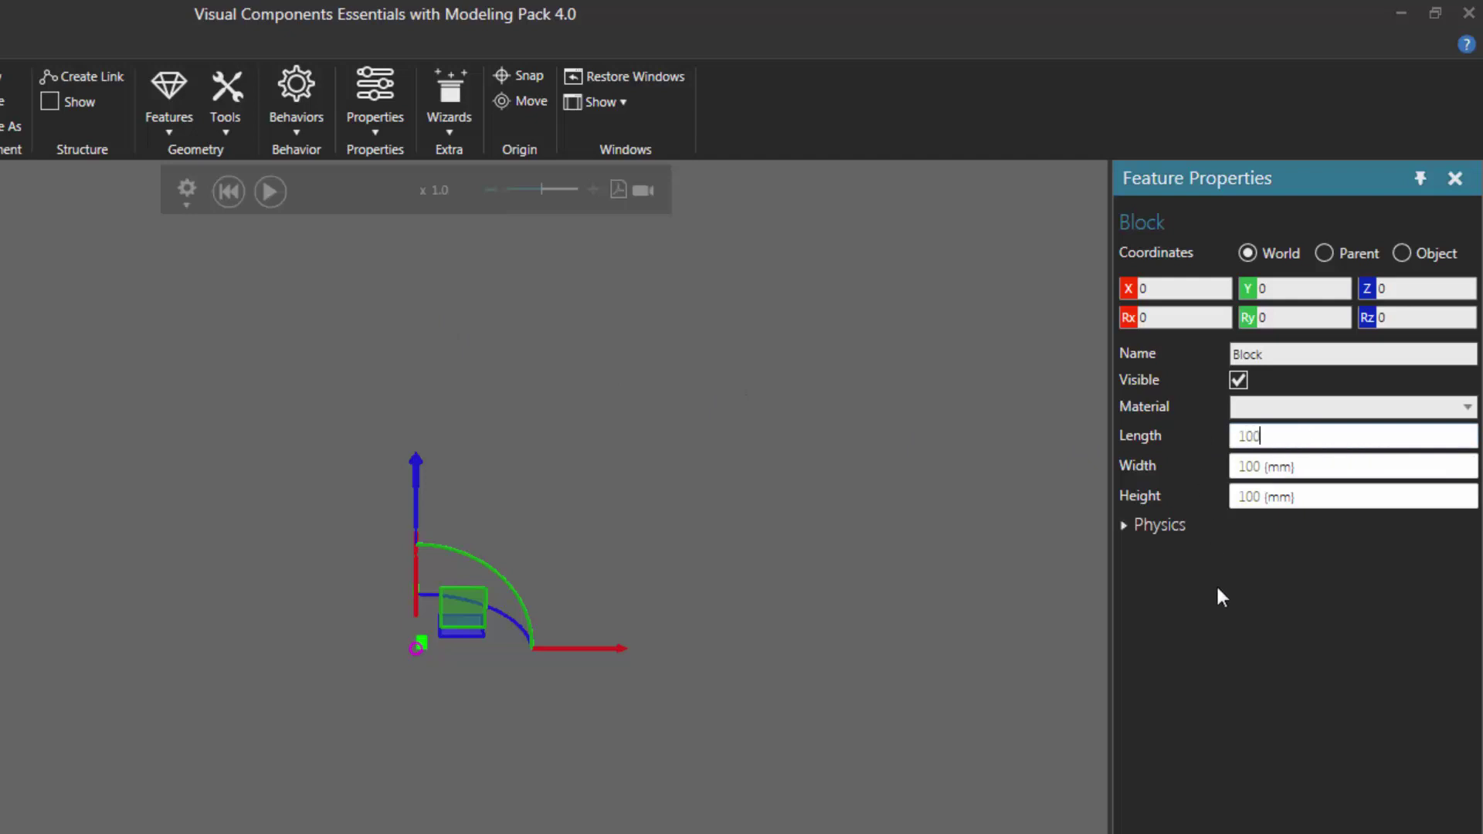
key("Tab")
type("400")
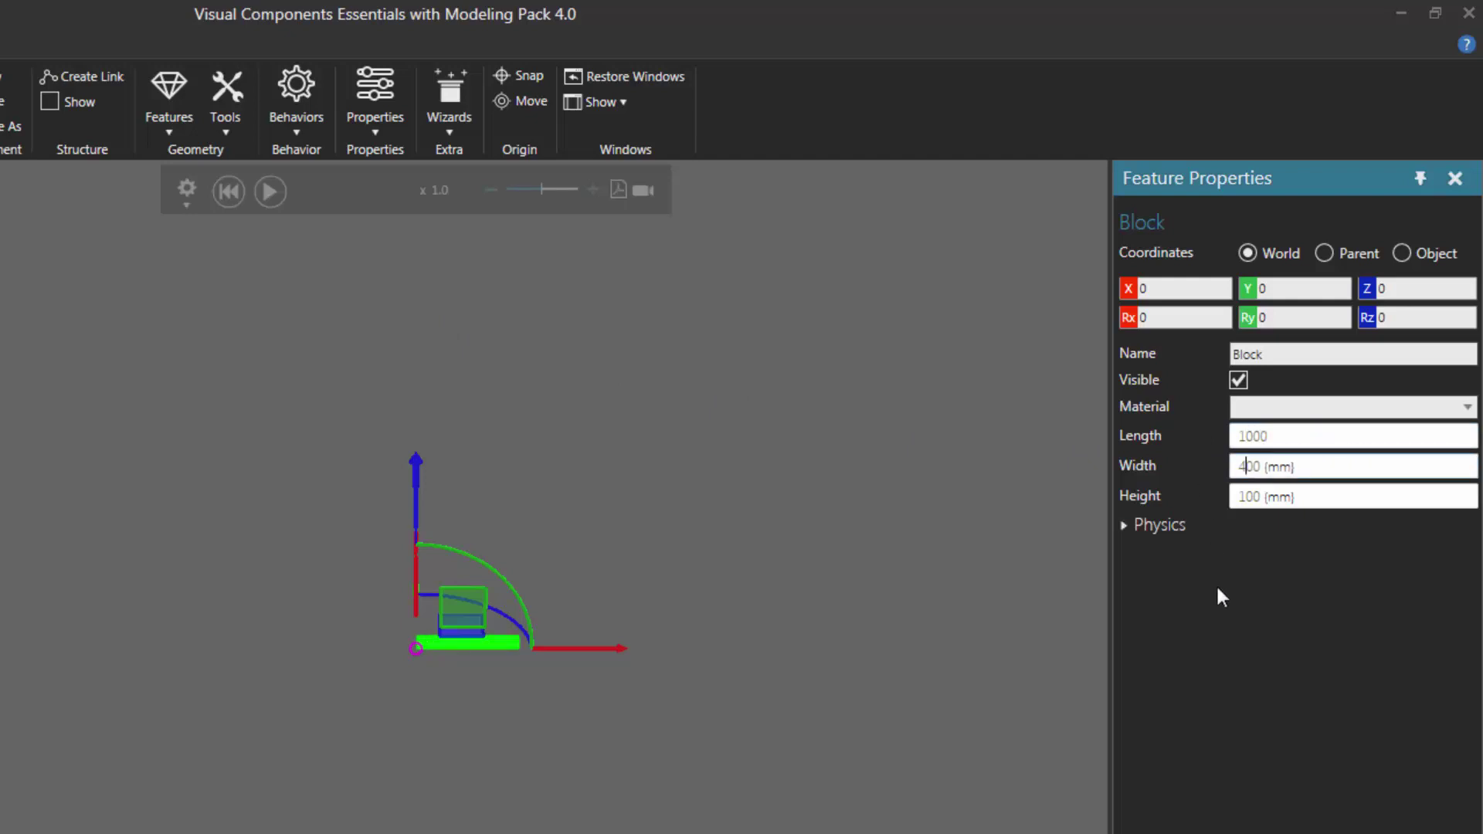
key("Tab")
type("700")
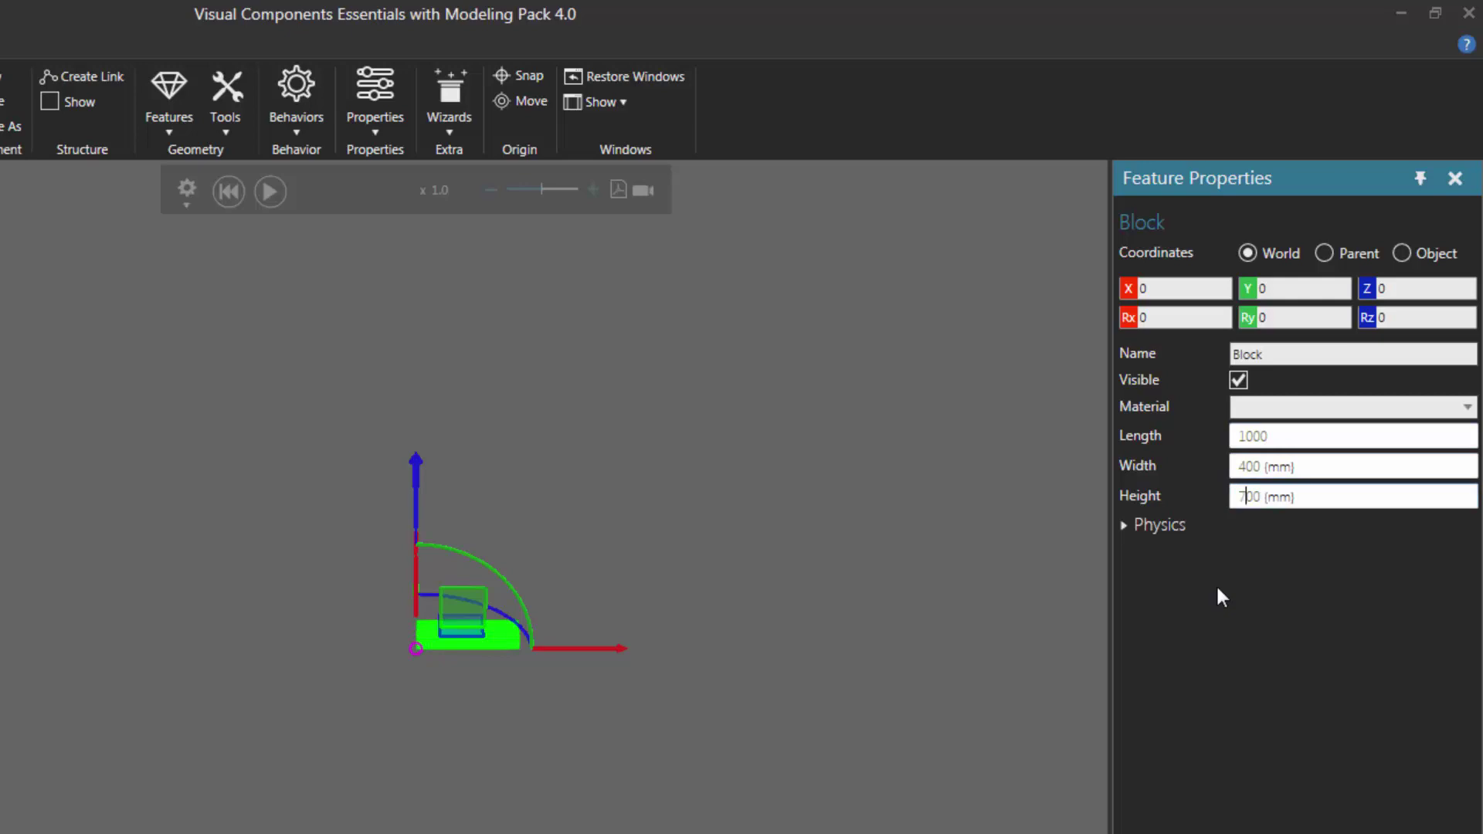
key("Tab")
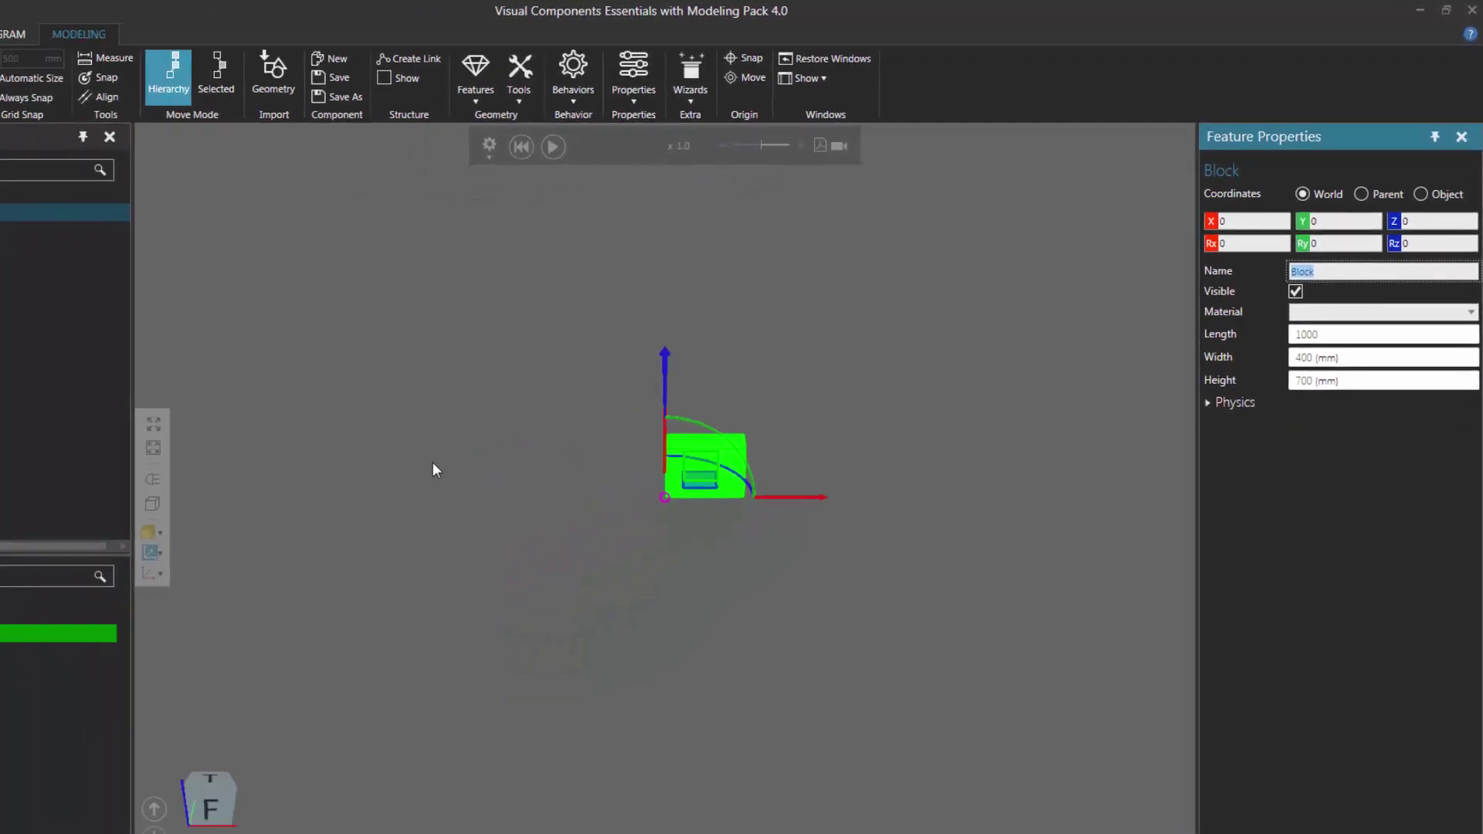
Add a frame feature to the component and turn on the display of frames in the 3D view.
left_click(328, 371)
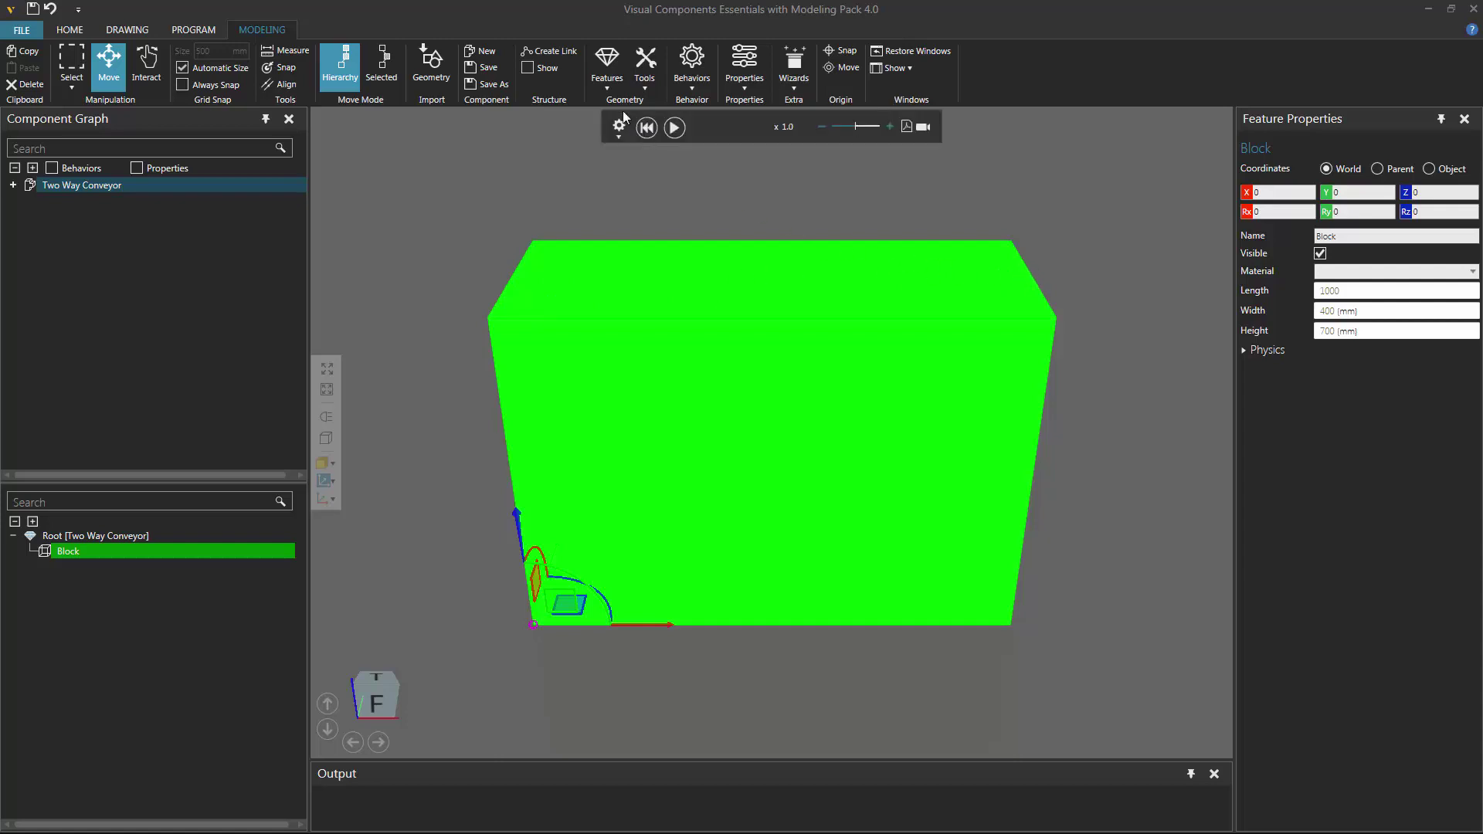
left_click(606, 75)
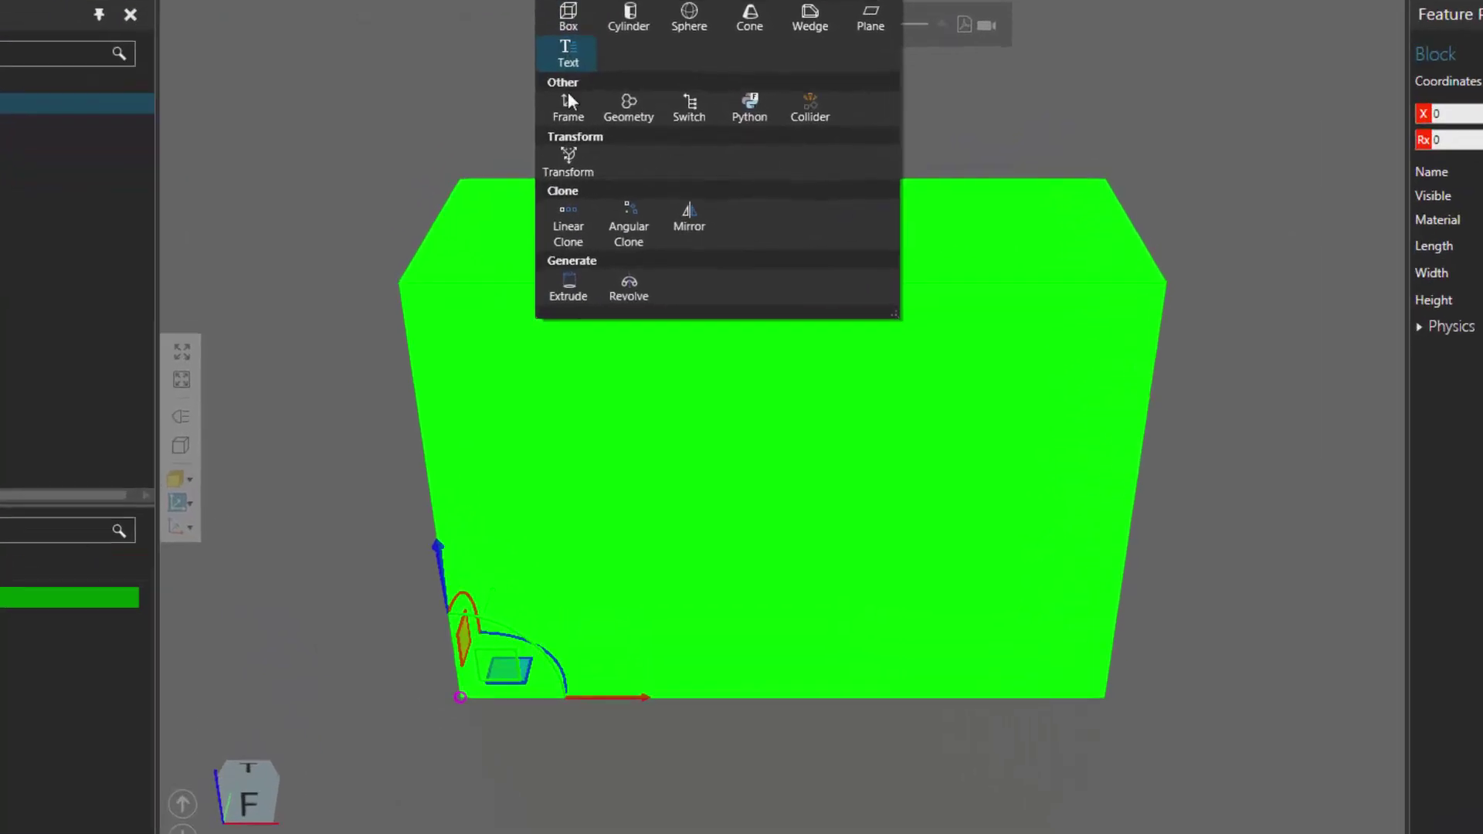
left_click(602, 166)
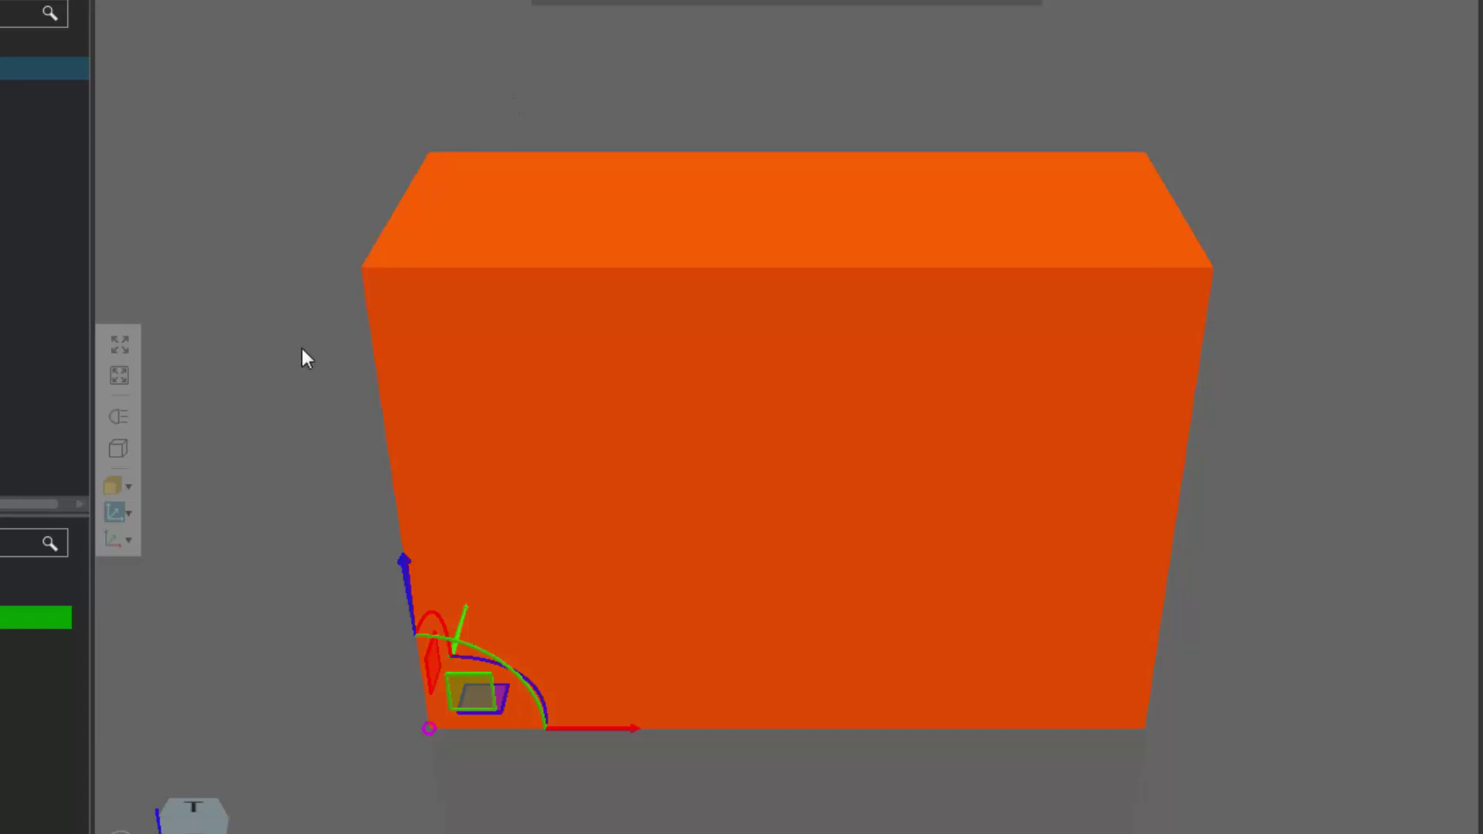
left_click(130, 515)
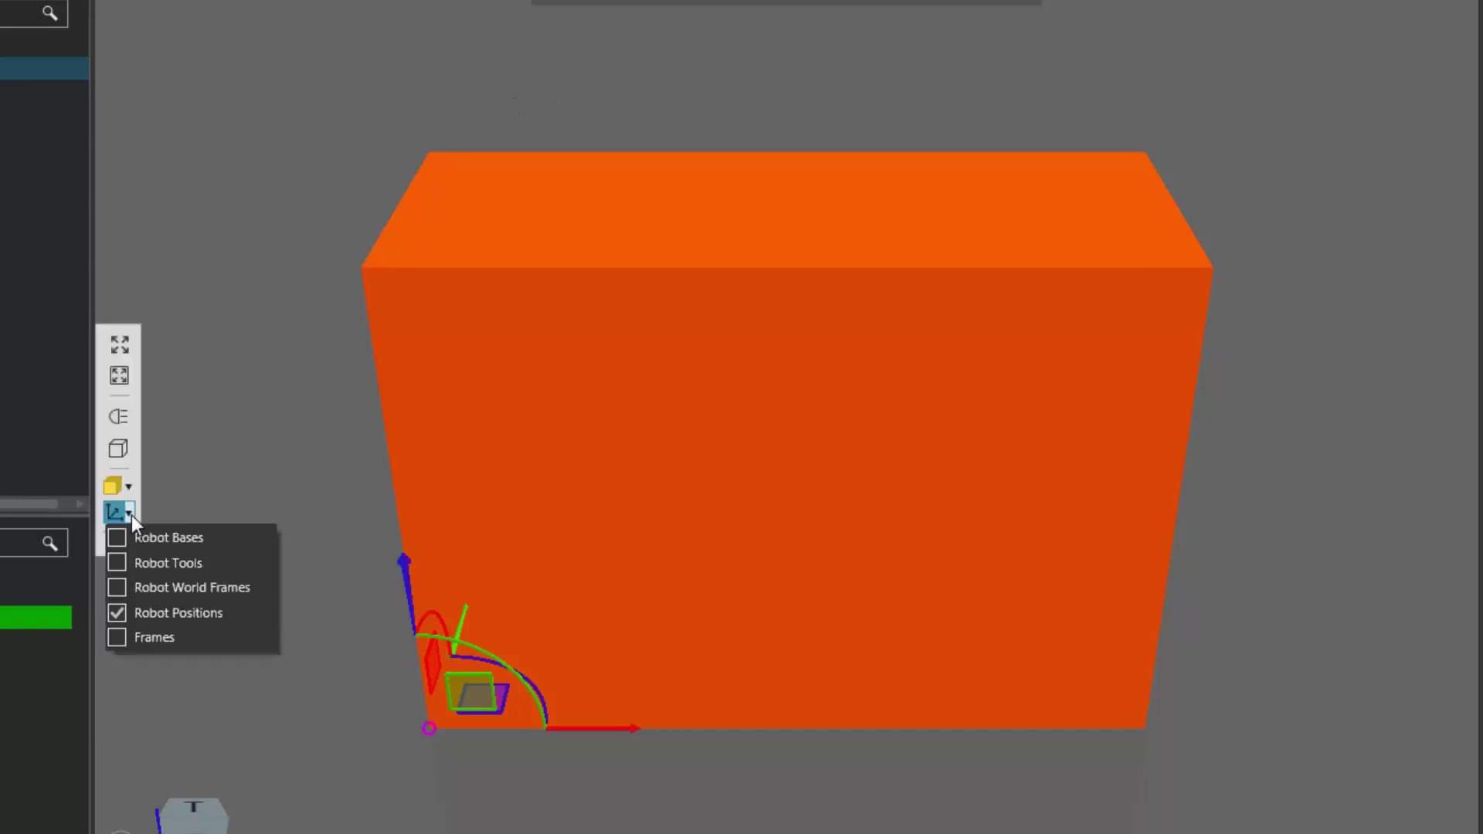
left_click(118, 639)
Snap the frame to the midpoint of the block's top edge at X 0, Y 200, Z 700 and name it InFrameA.
left_click(427, 730)
left_click_drag(427, 721, 405, 207, "alt")
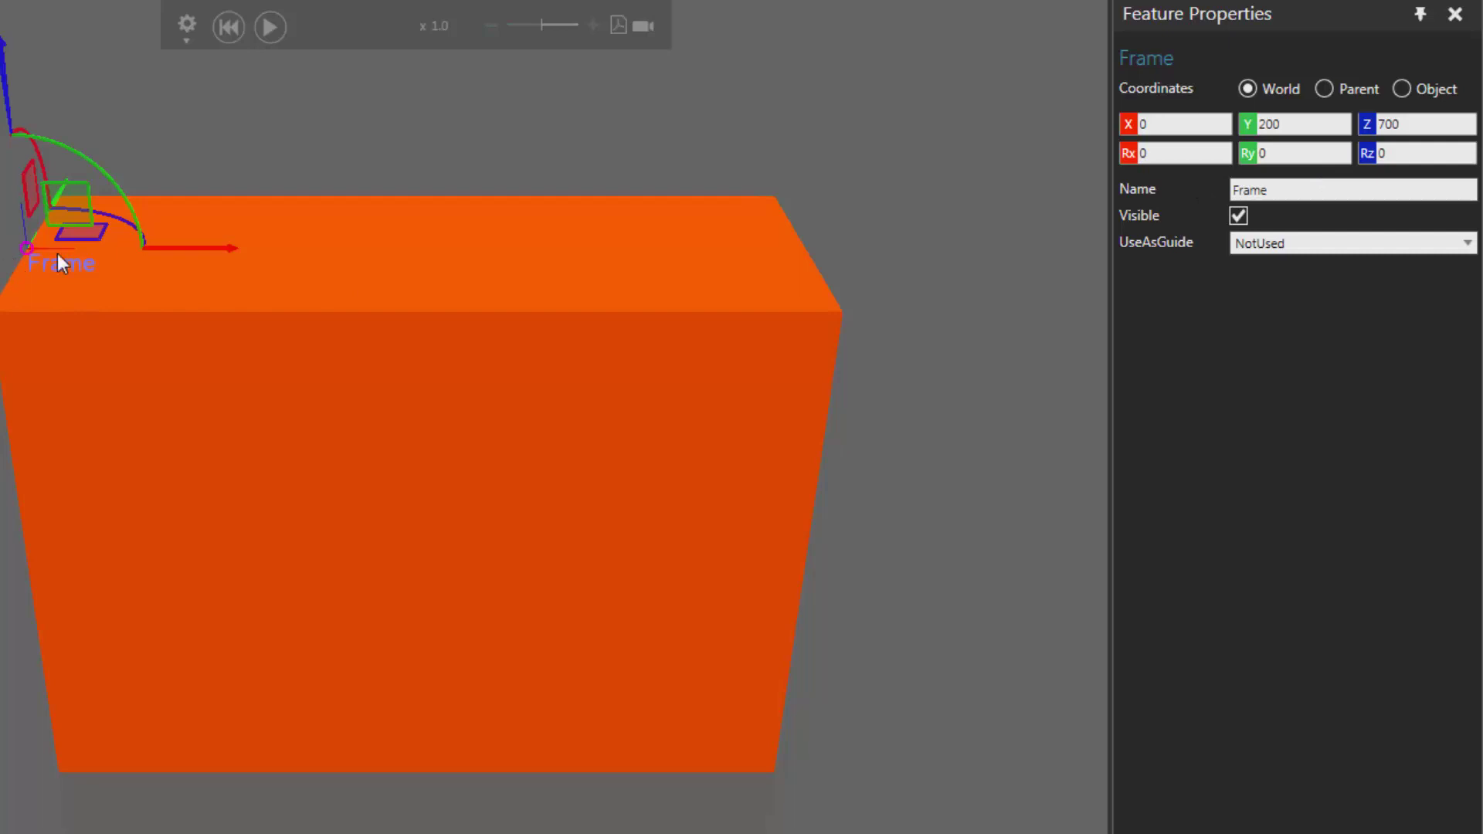
left_click(1238, 190)
type("In")
key("End")
type("A")
key("Return")
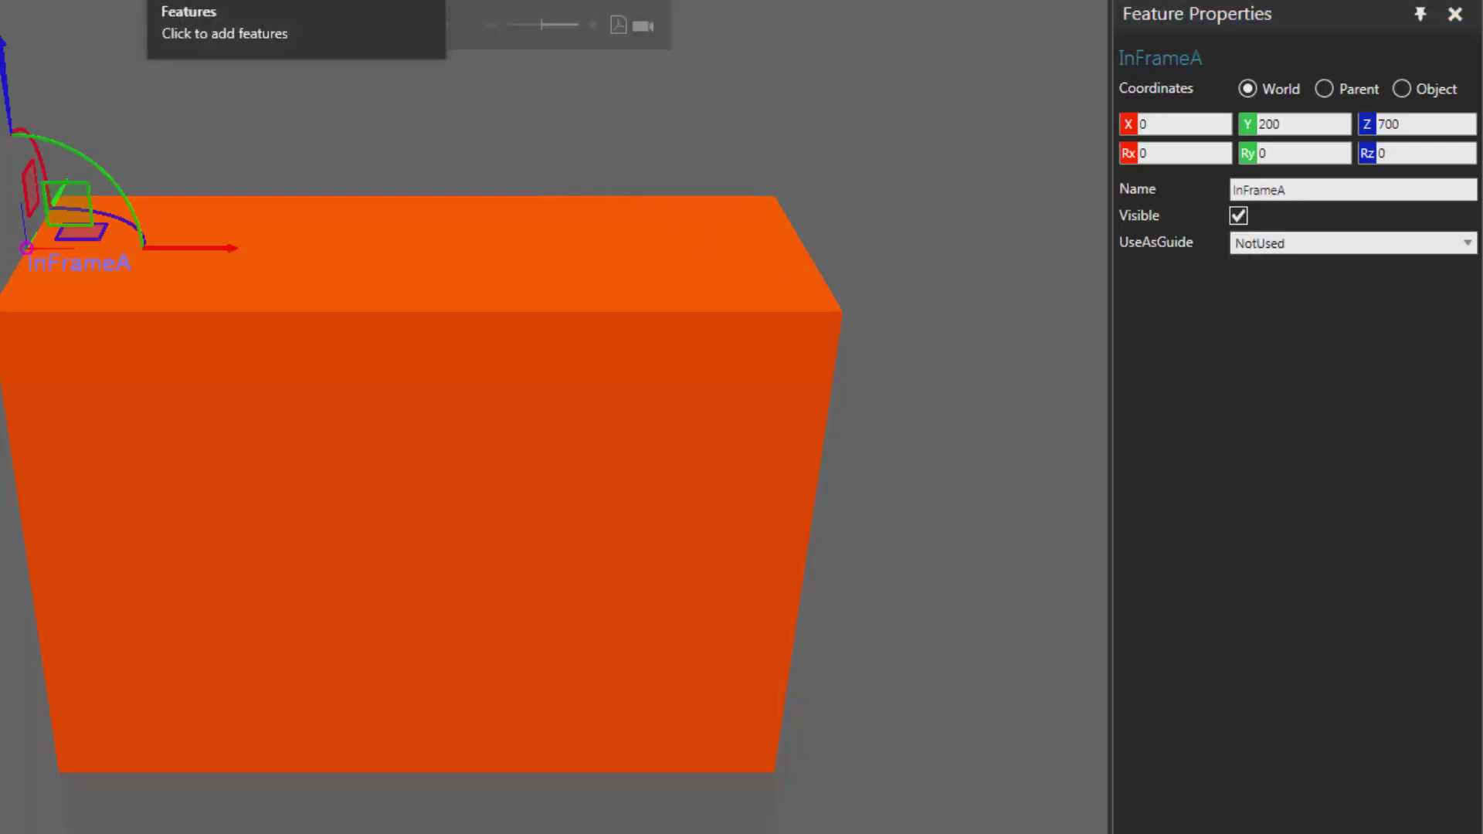
Add a second frame snapped to the opposite top edge's midpoint at X 1000, Y 200, Z 700 and name it OutFrameA.
left_click(178, 3)
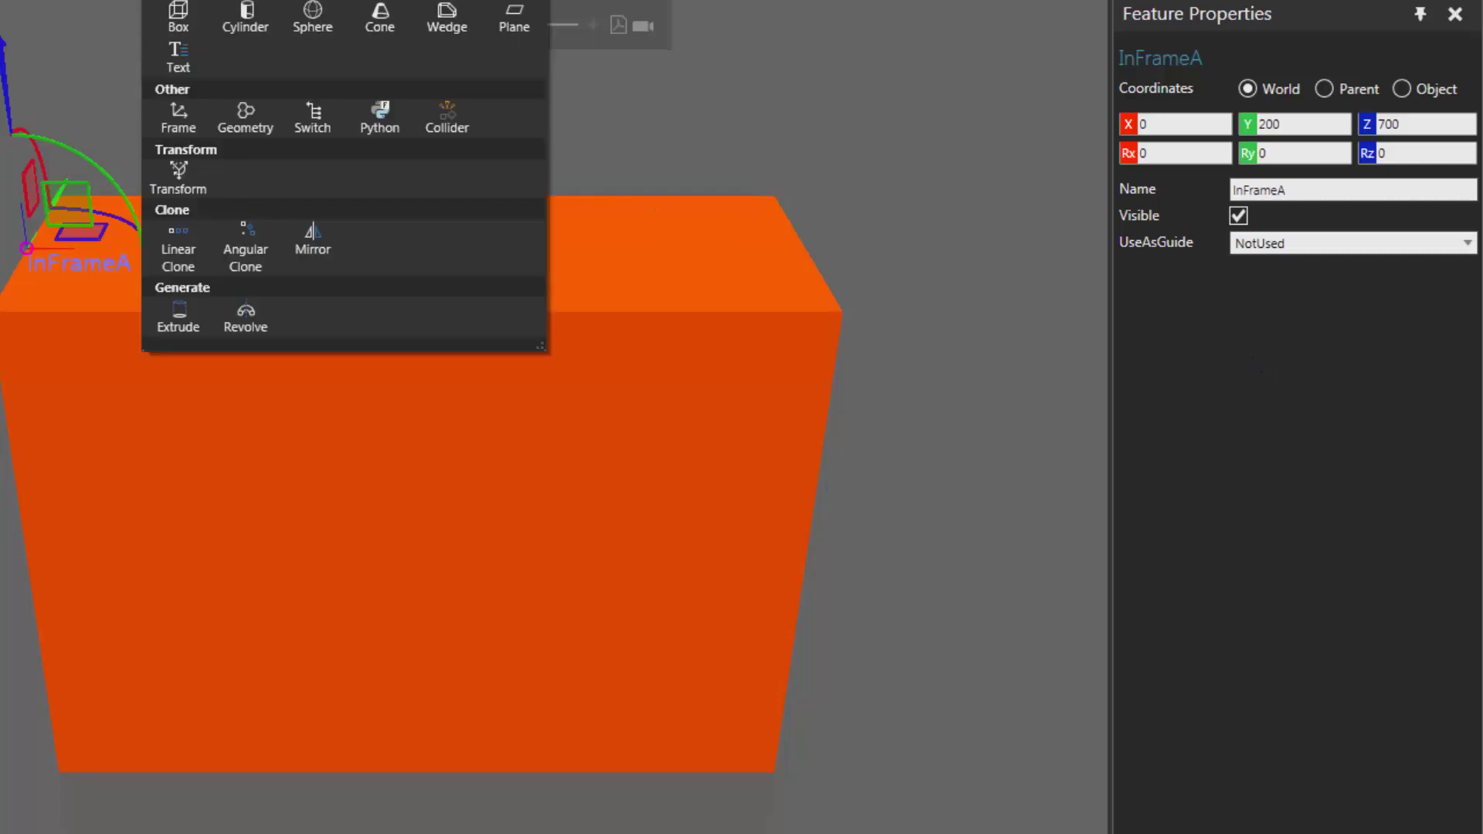
left_click(178, 116)
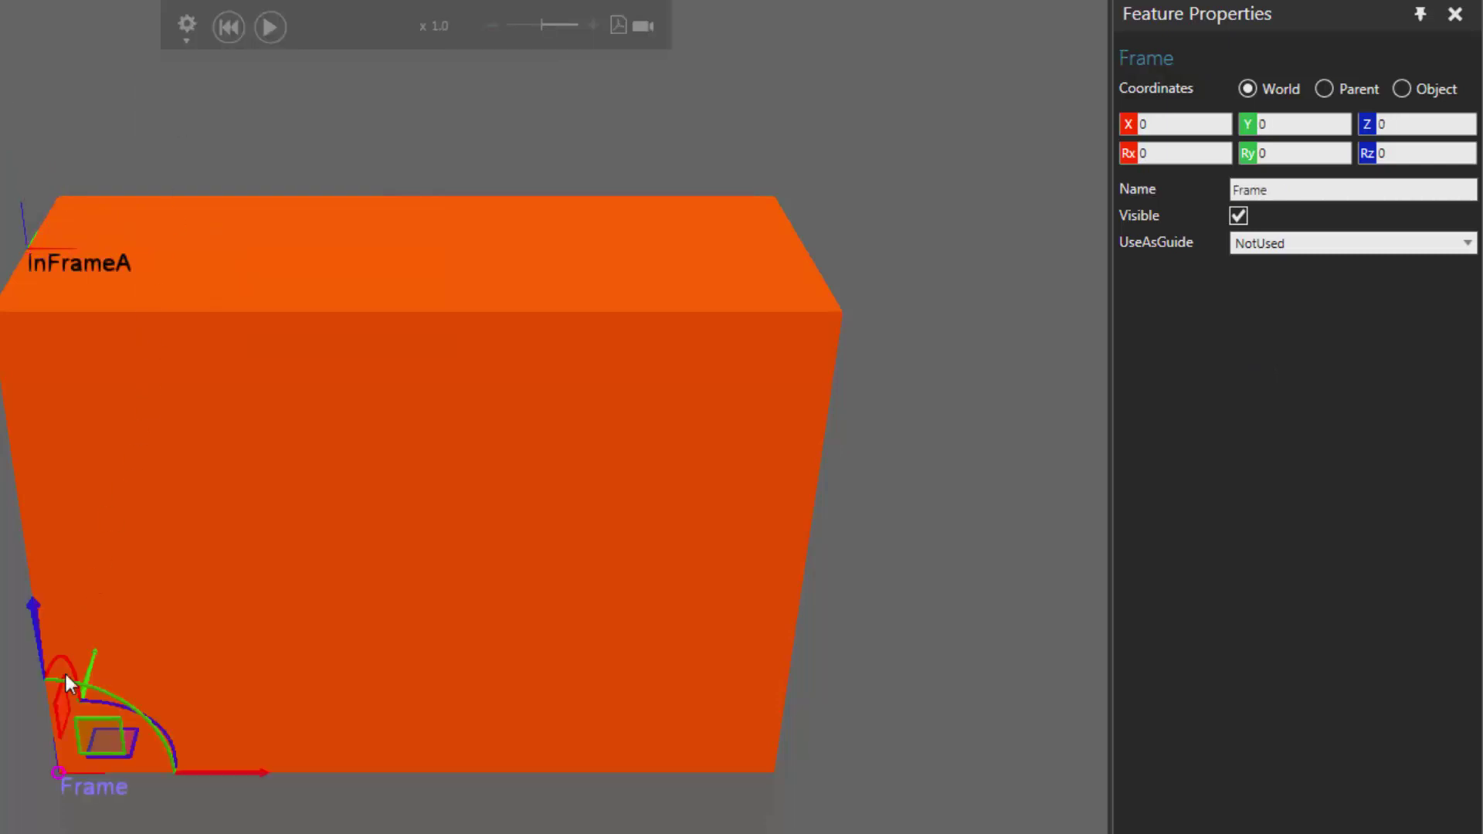
left_click_drag(54, 777, 810, 263)
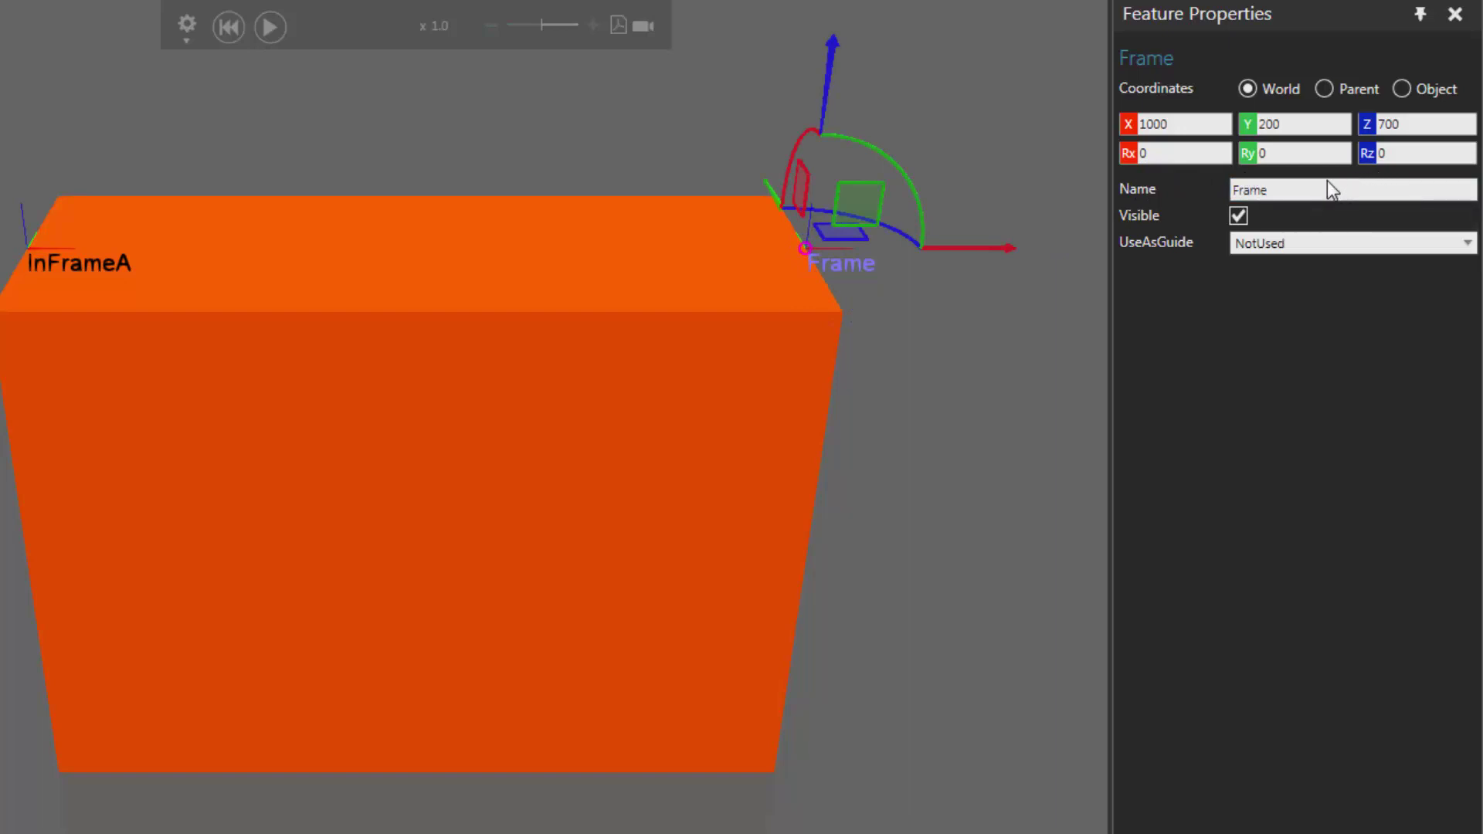
left_click(1234, 191)
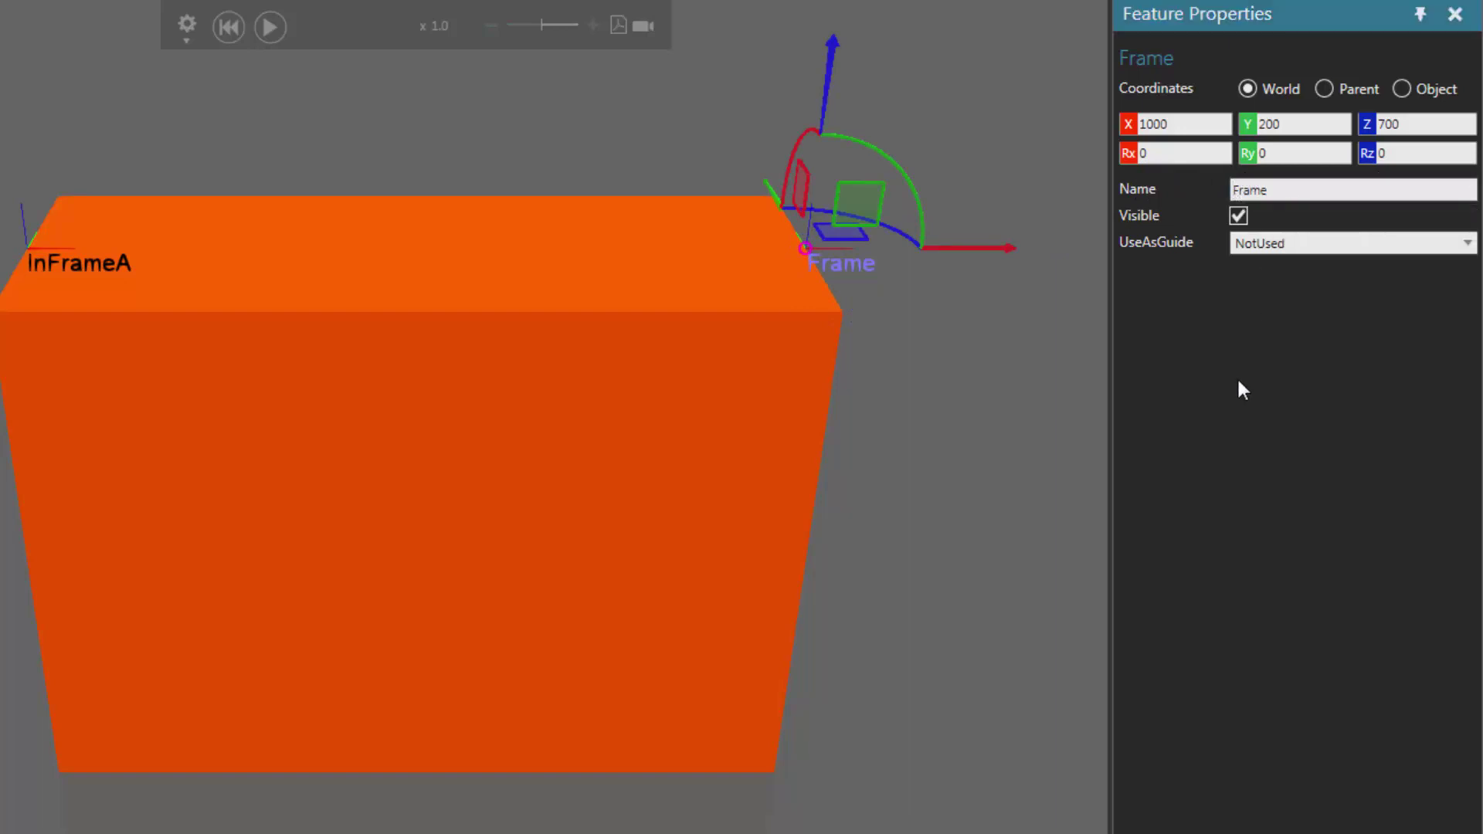
type("Out")
key("Right")
key("Right")
key("Right")
key("Right")
key("Right")
type("A")
key("Return")
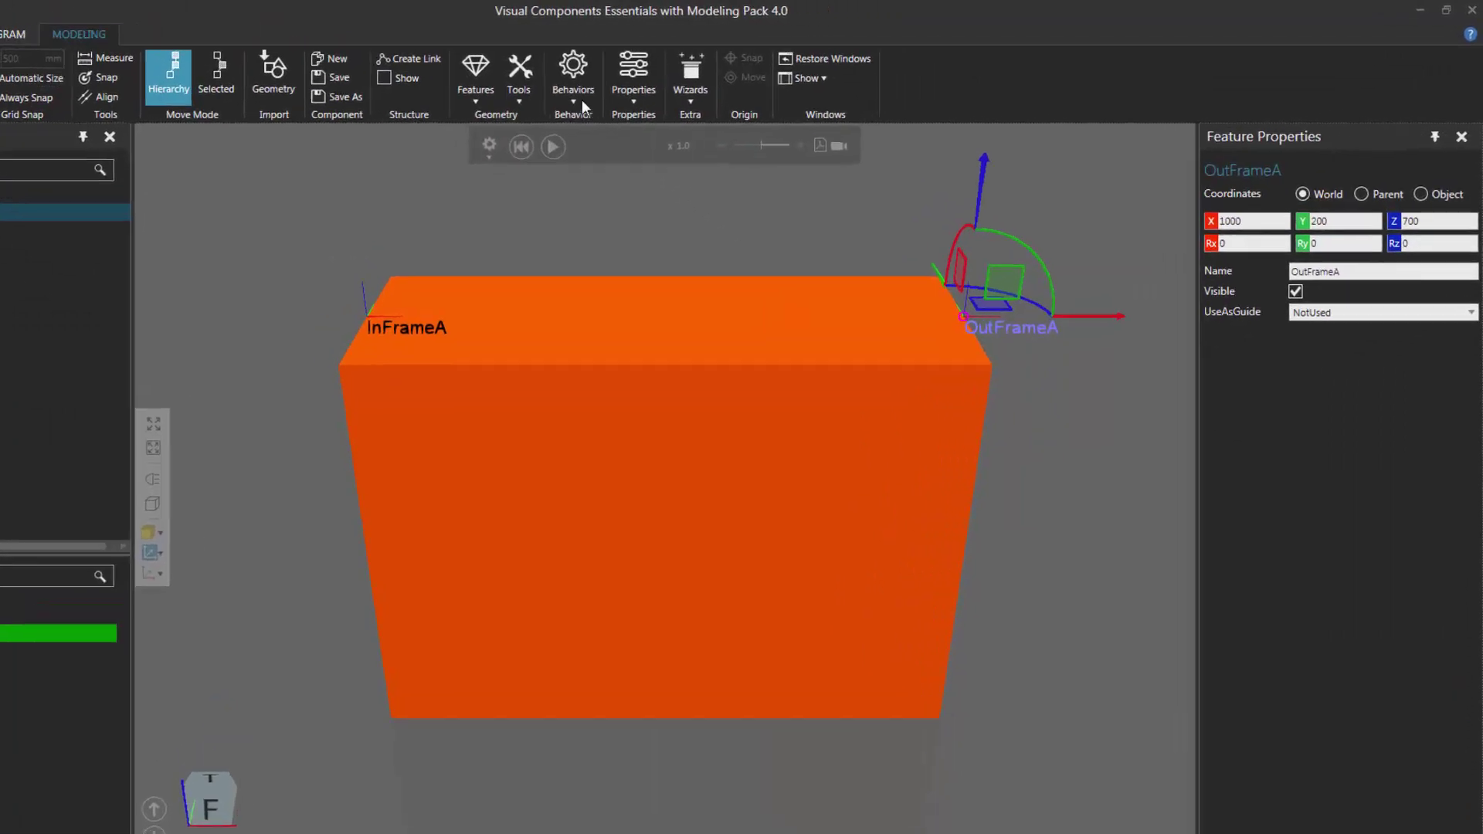
Add a Two Way Path behavior and define its path from InFrameA to OutFrameA.
left_click(578, 85)
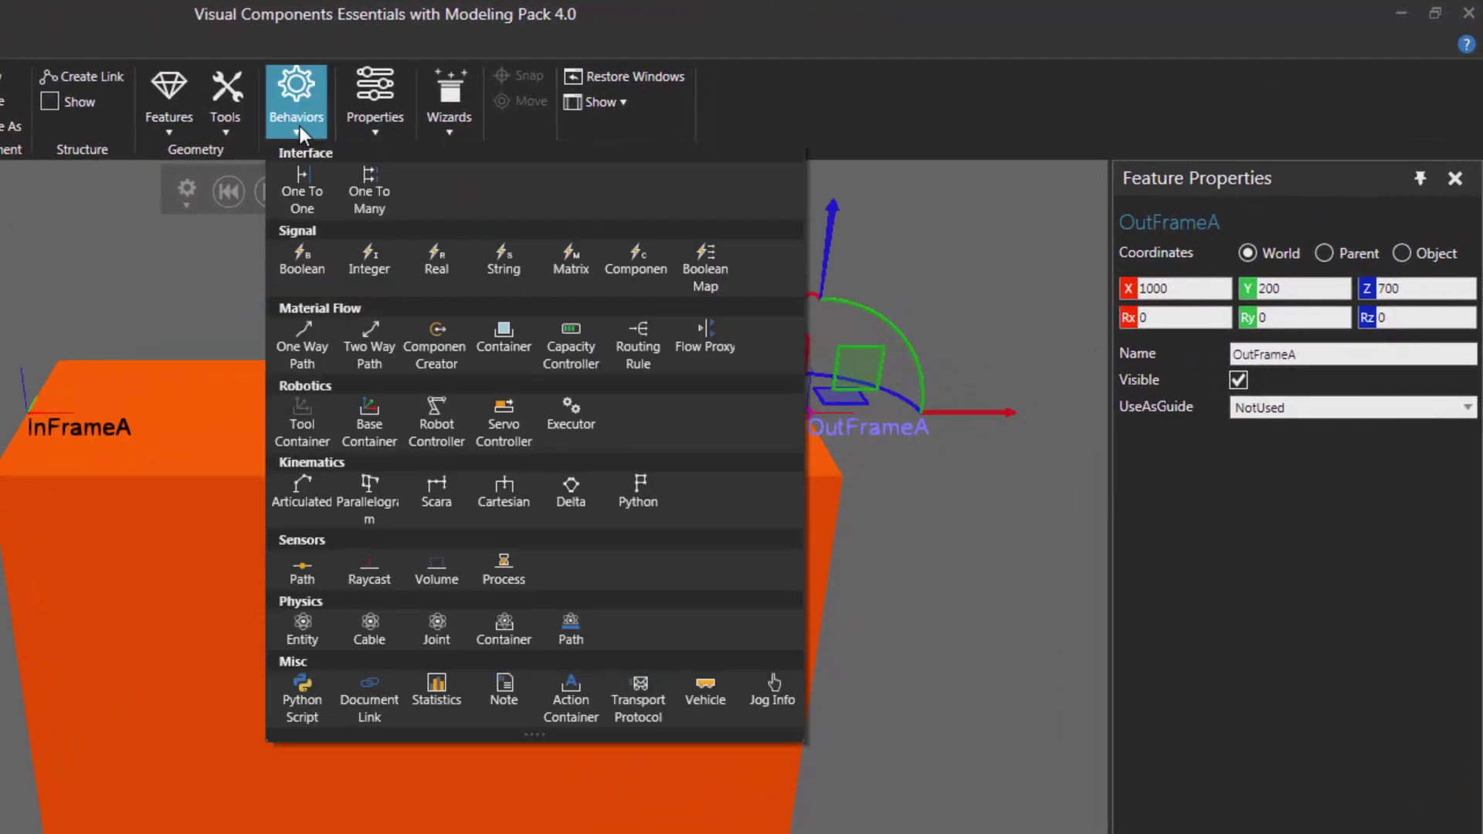
left_click(369, 344)
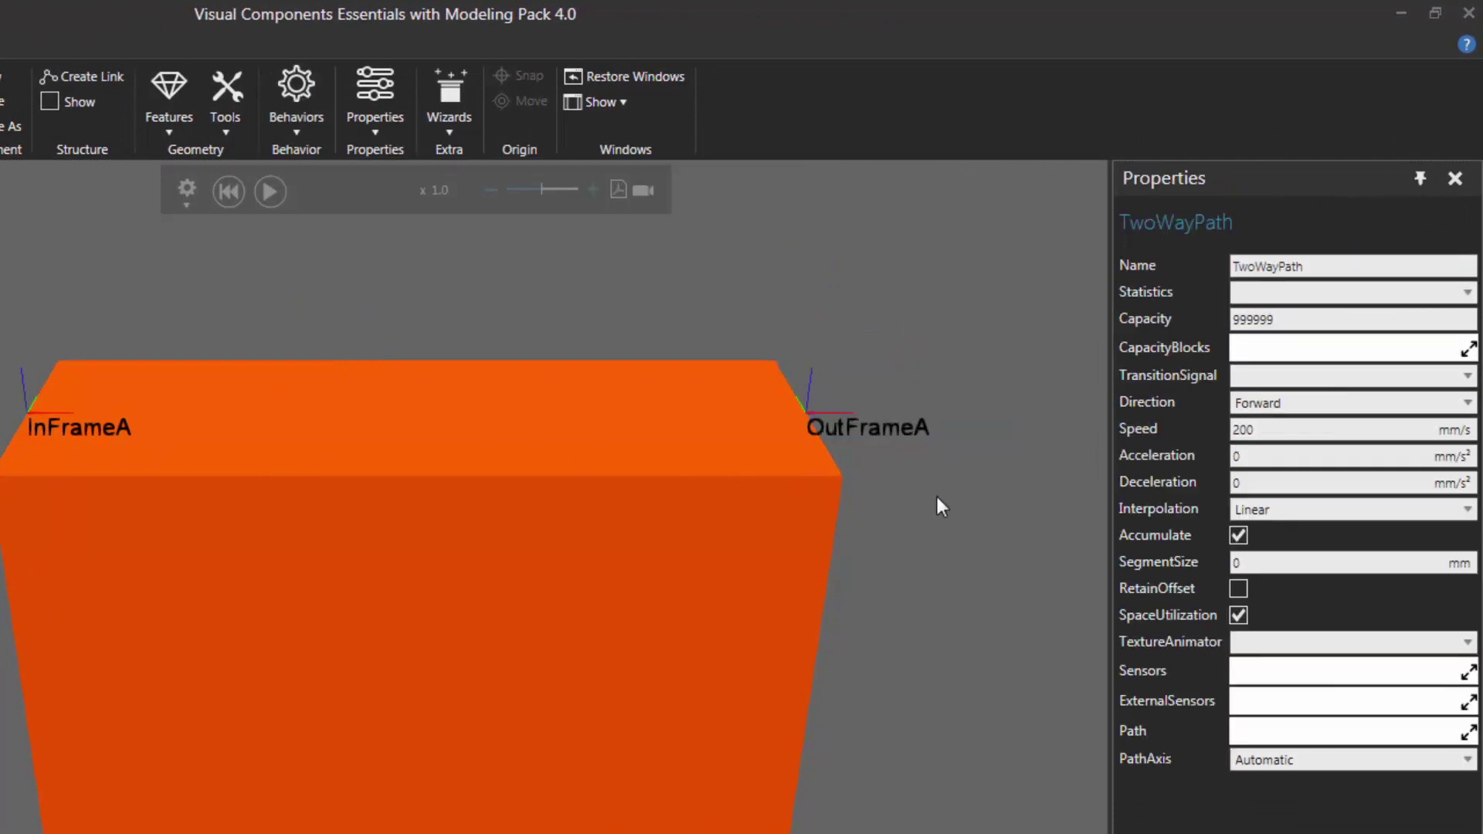
left_click(1469, 736)
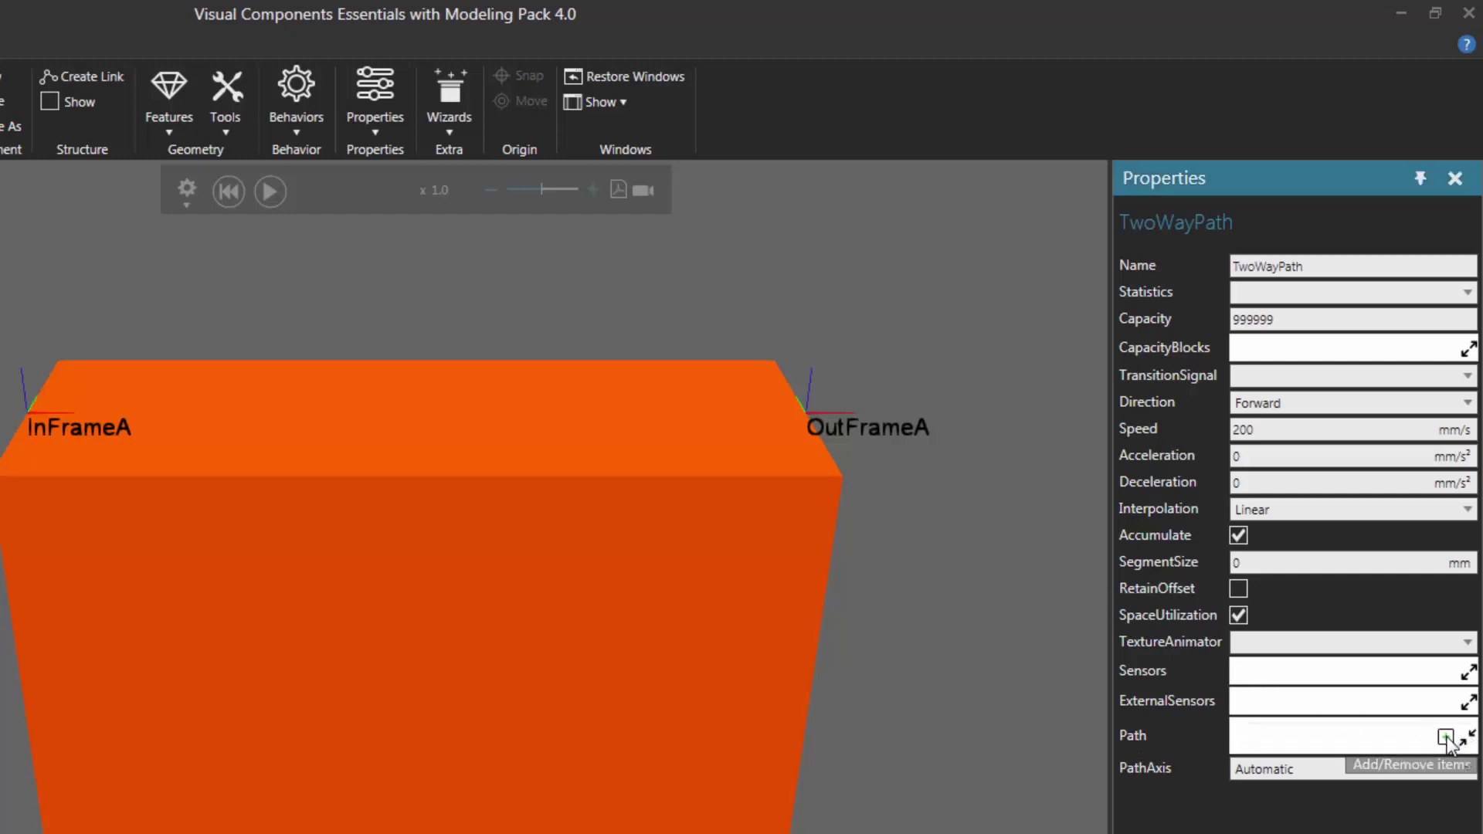
left_click(1447, 738)
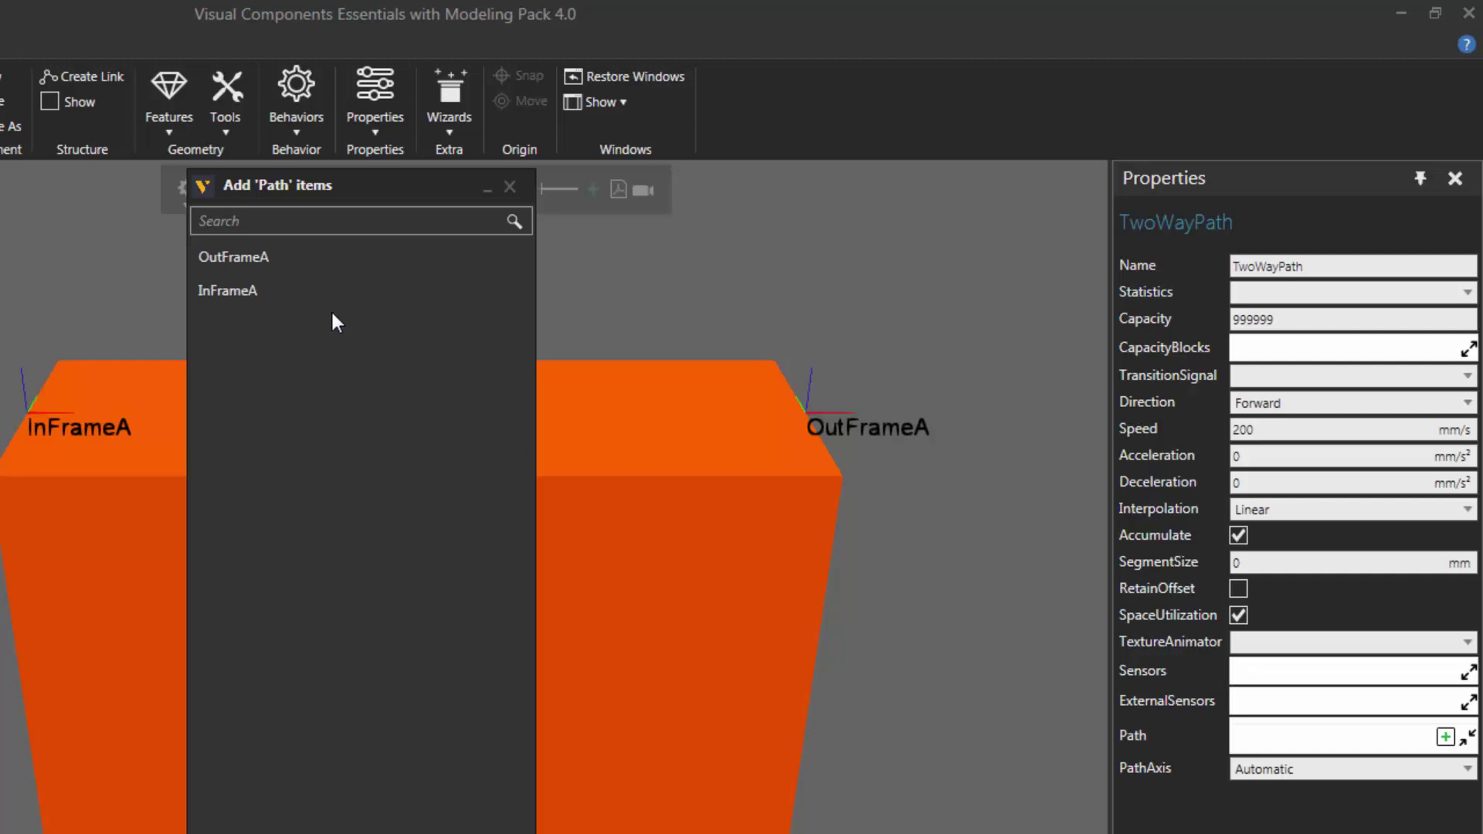
left_click(290, 294)
left_click(300, 261)
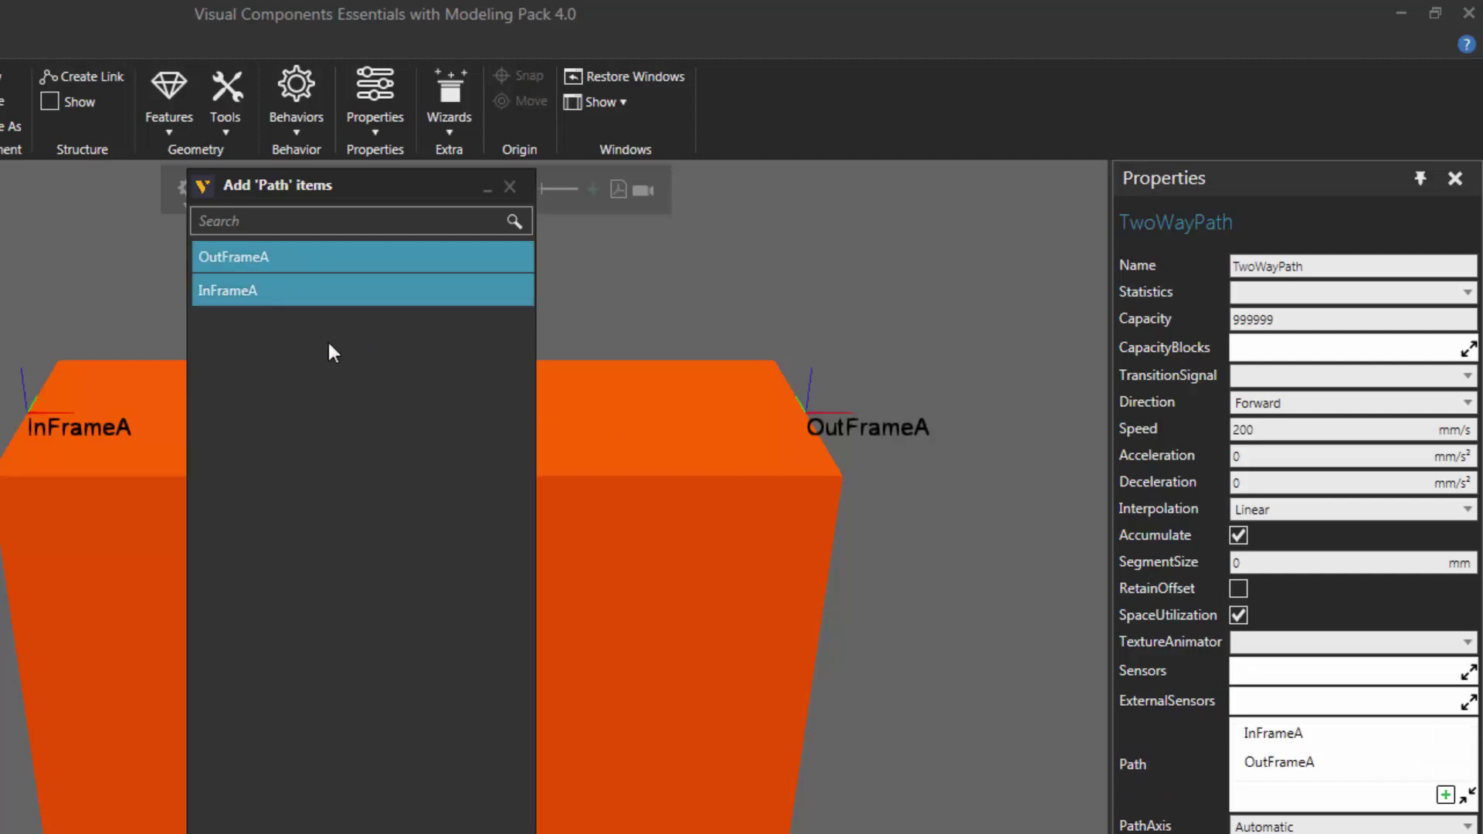
left_click(510, 187)
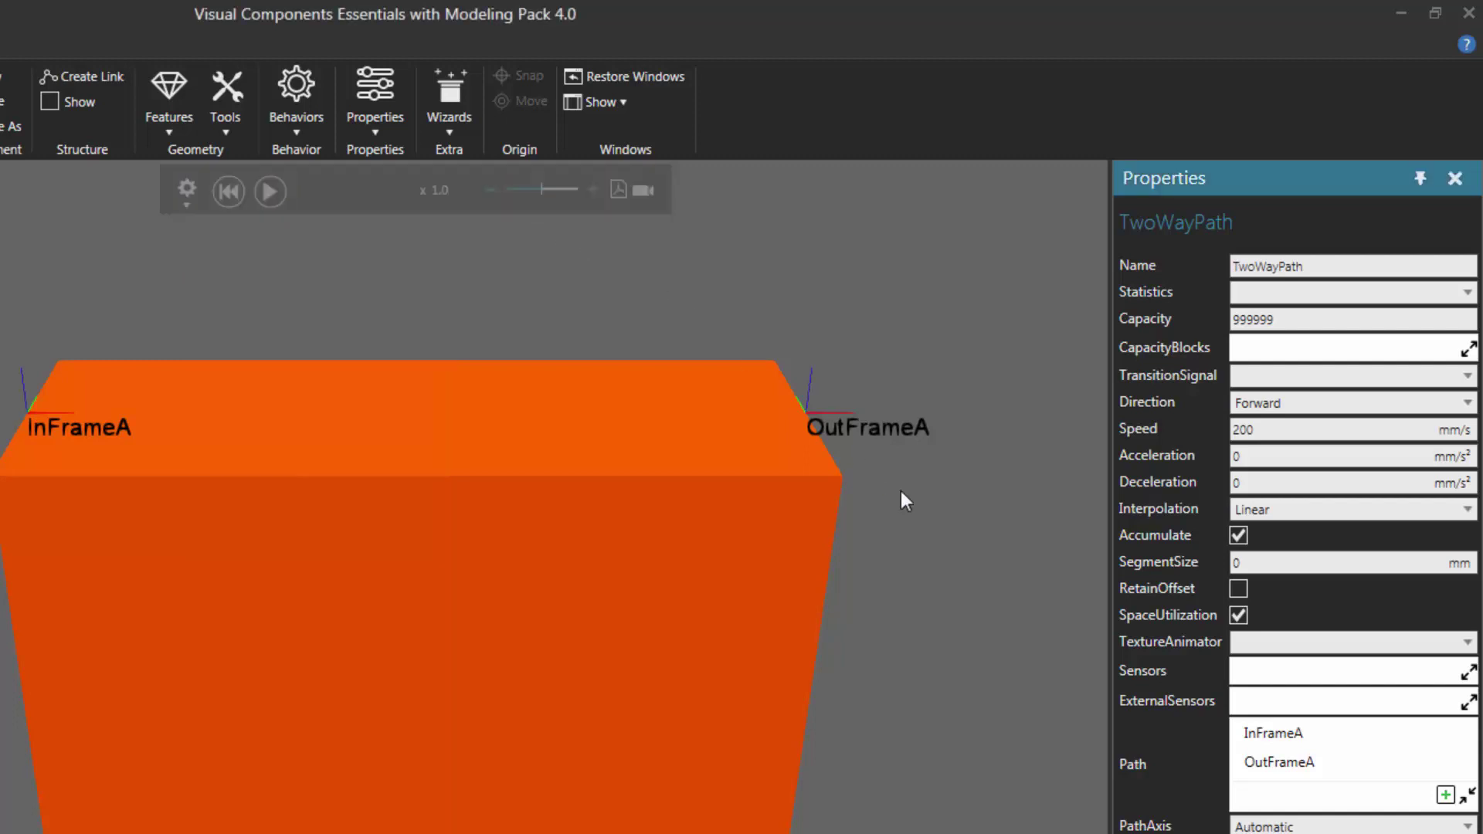
left_click(1468, 795)
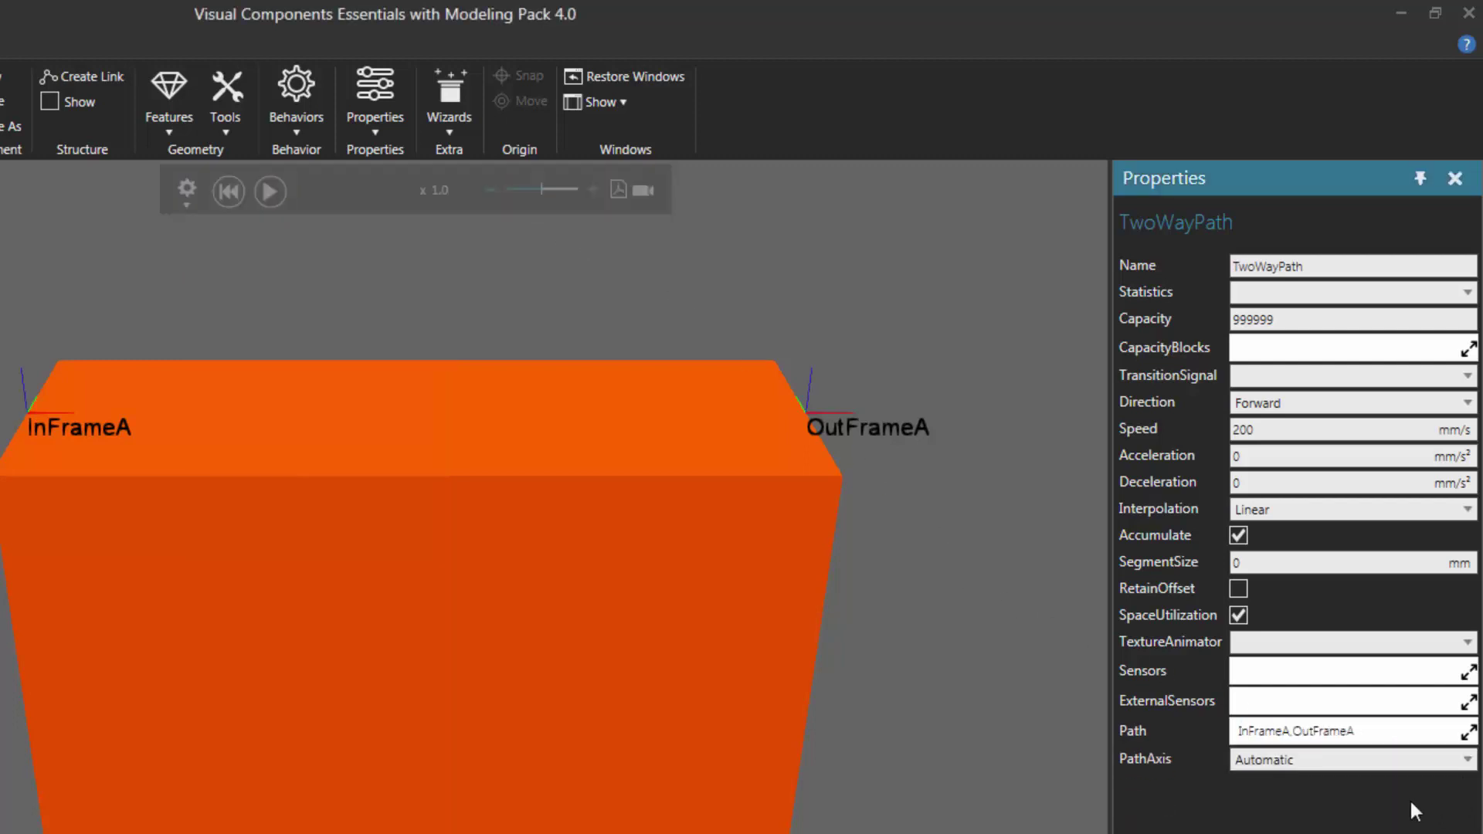
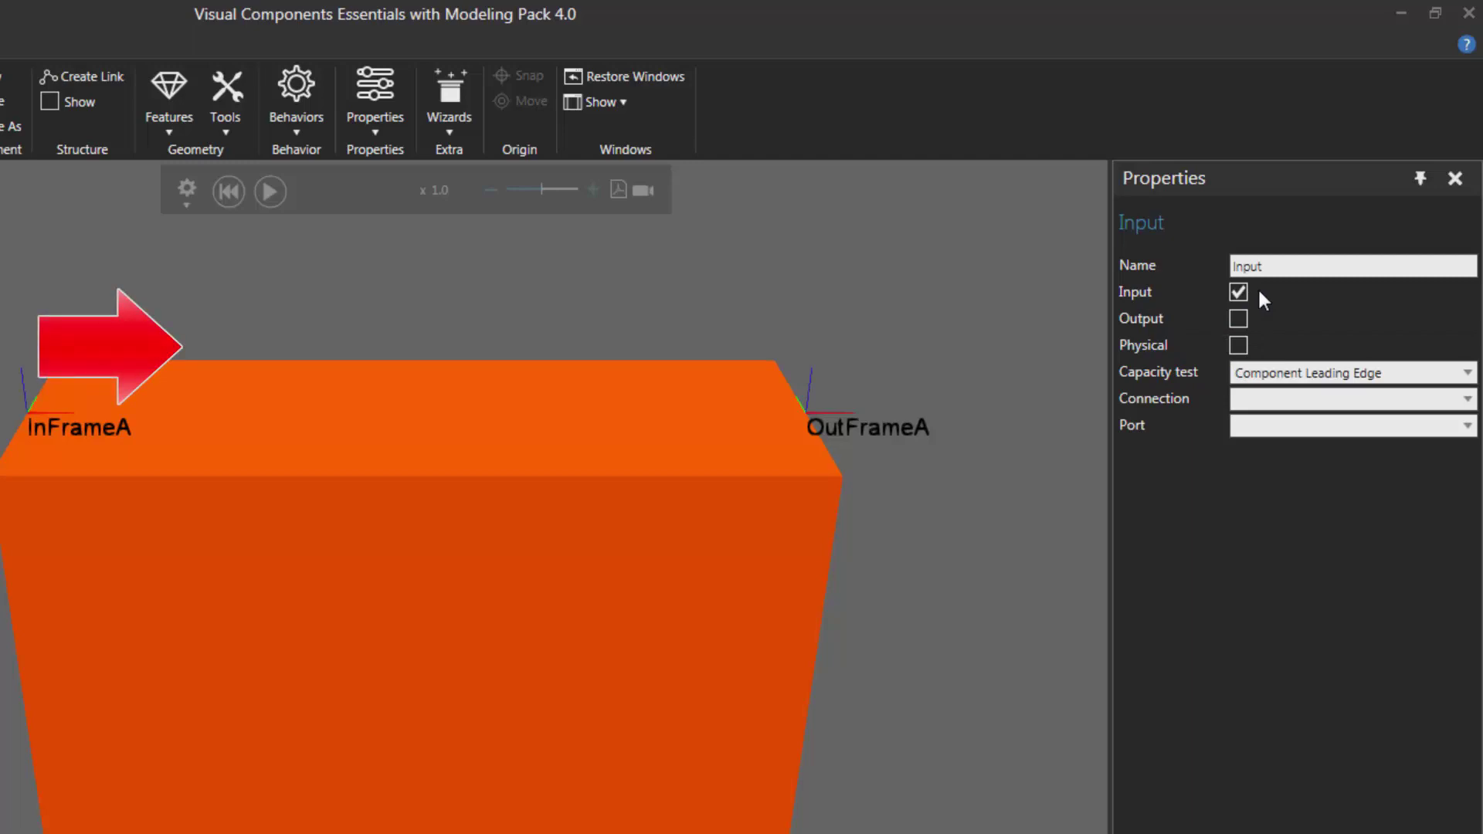
Make both path connectors bidirectional by enabling Output on the Input connector and Input on the Output connector.
left_click(1239, 317)
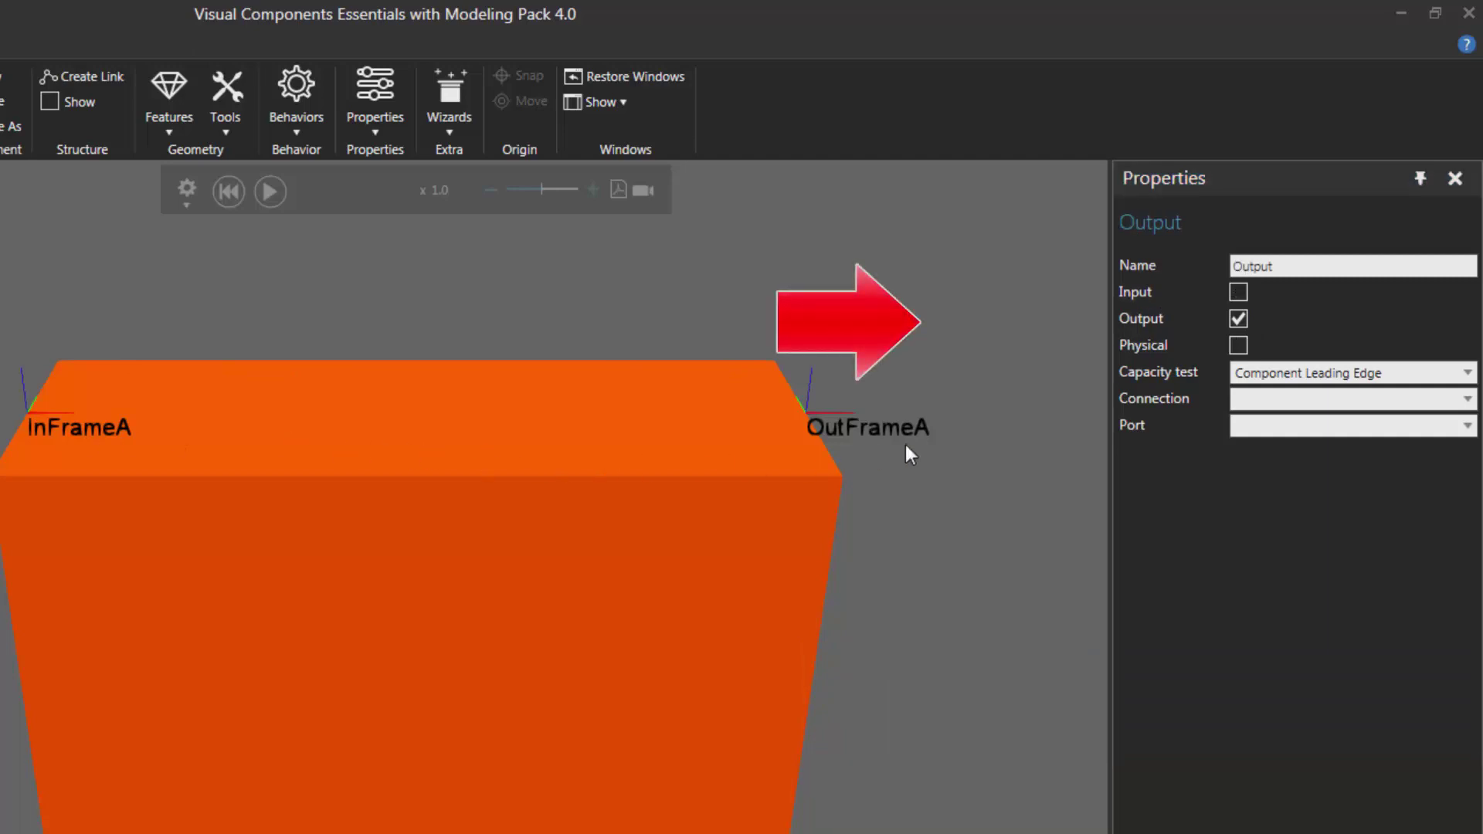
left_click(1238, 293)
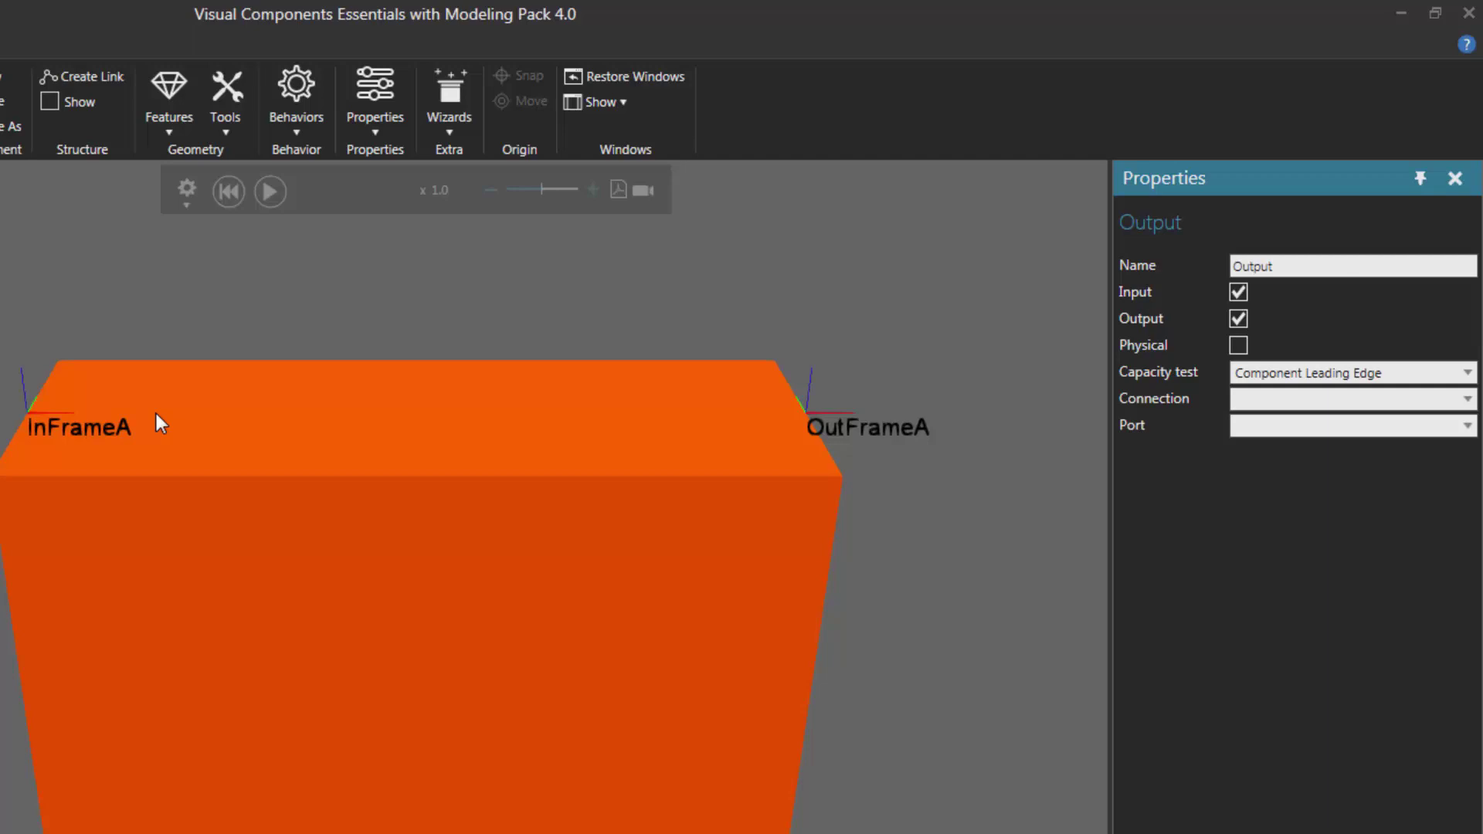
Add a One To One interface behavior and create a new section in it.
left_click(298, 135)
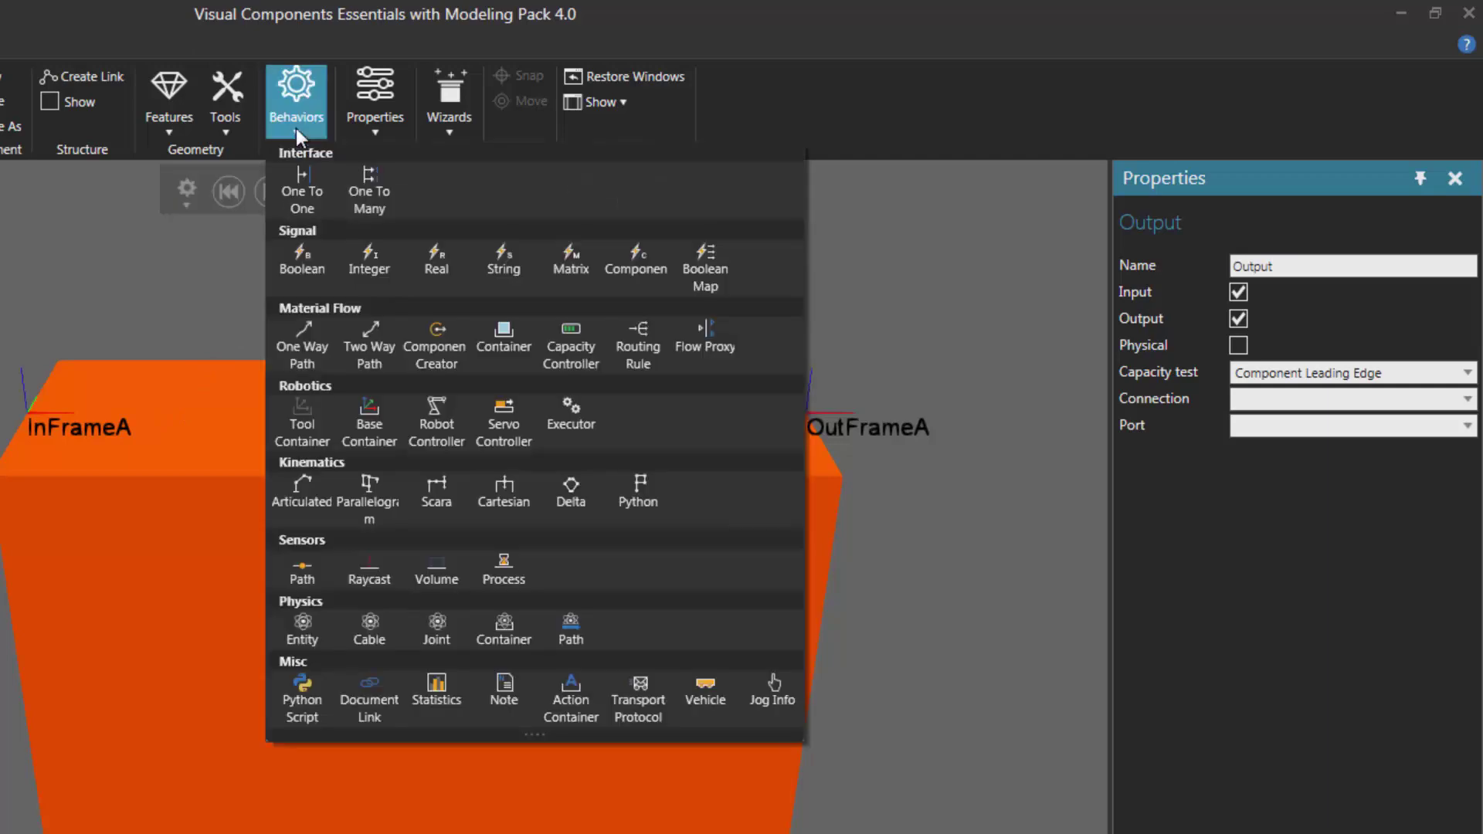
left_click(301, 200)
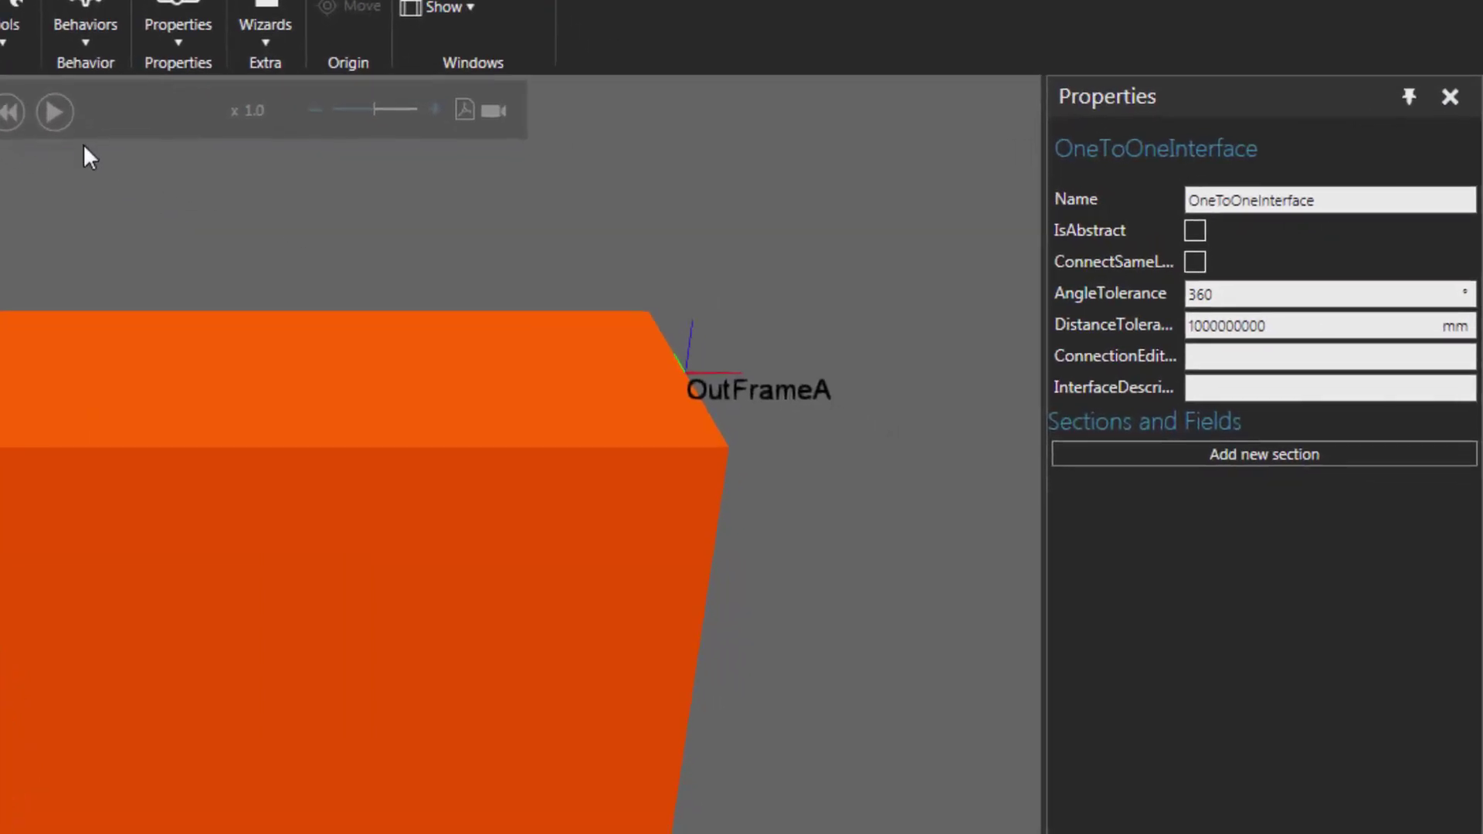
left_click(1112, 431)
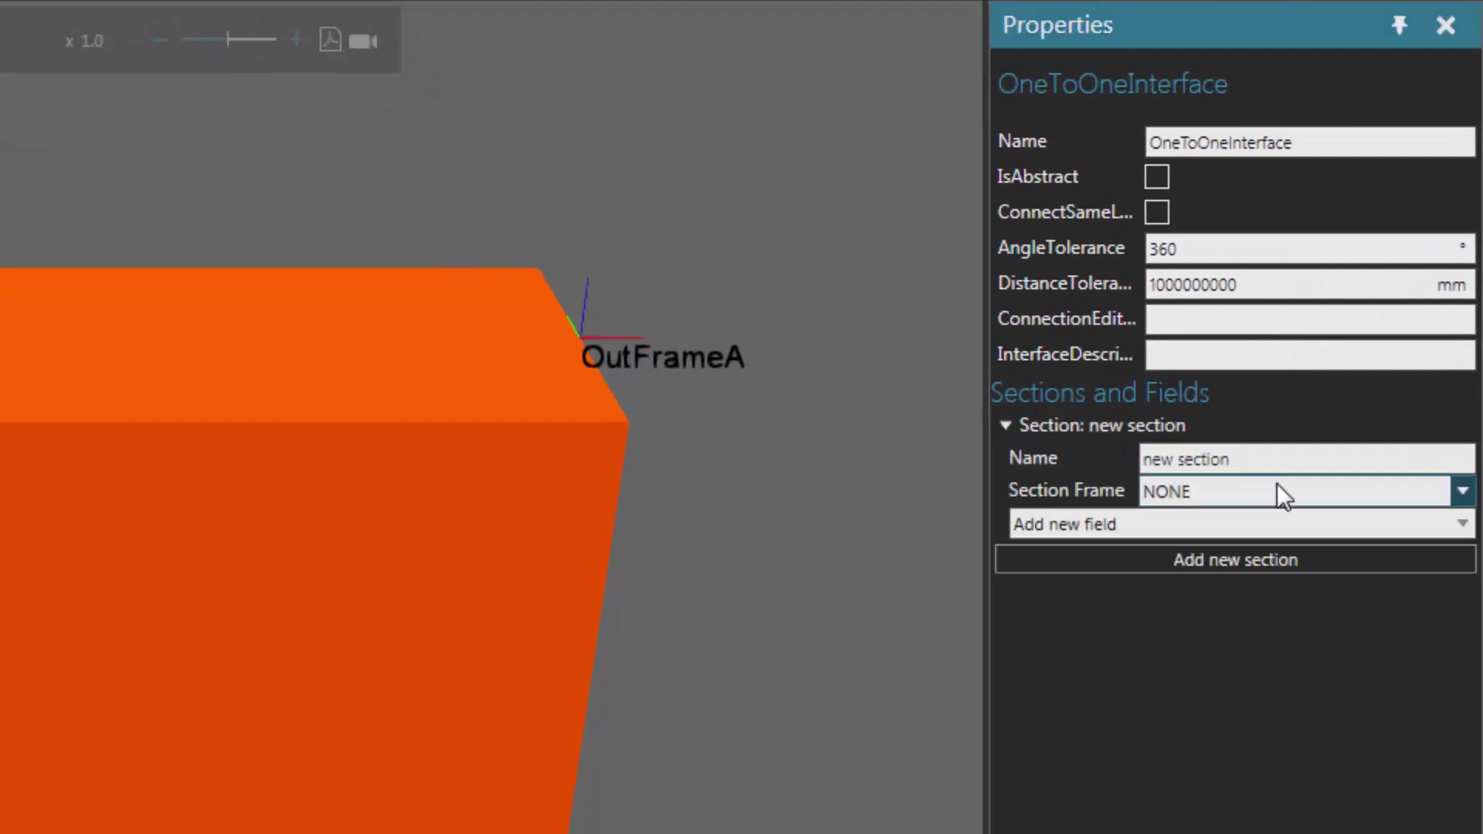
Assign InFrameA as the section's frame and add a Flow field with container TwoWayPath and port Input.
left_click(1351, 487)
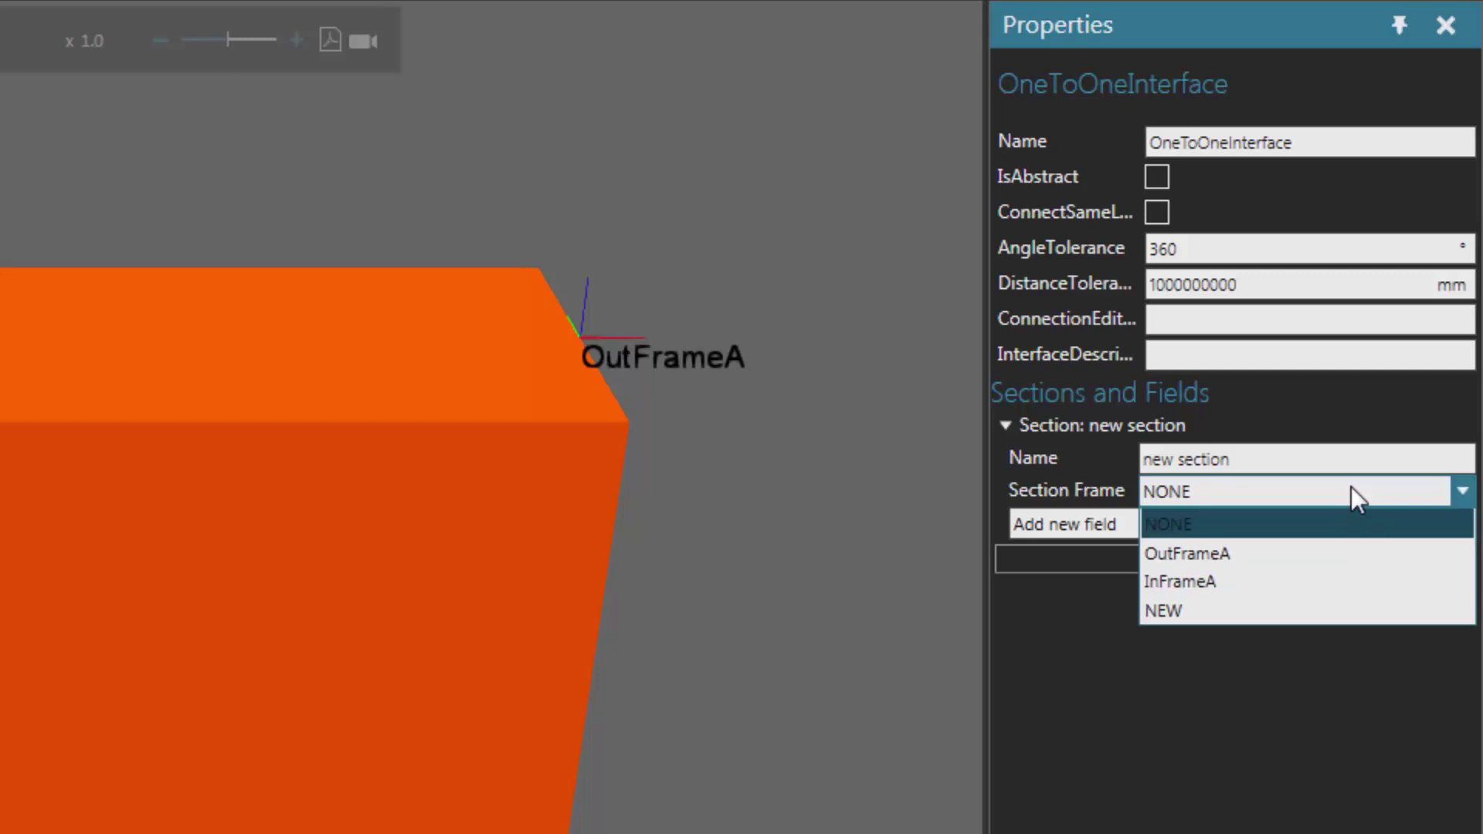
left_click(1283, 578)
left_click(1460, 525)
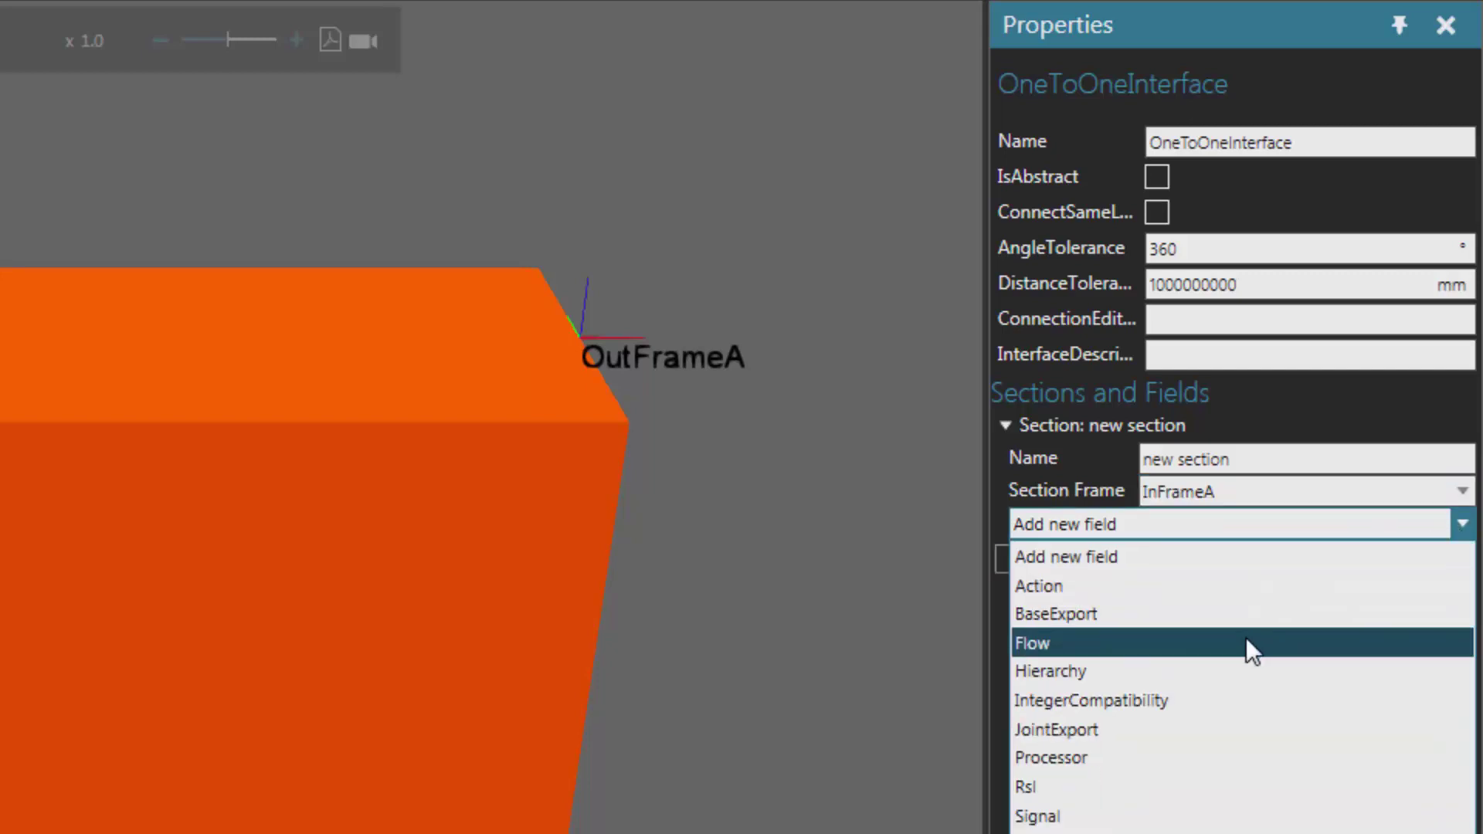
left_click(1245, 643)
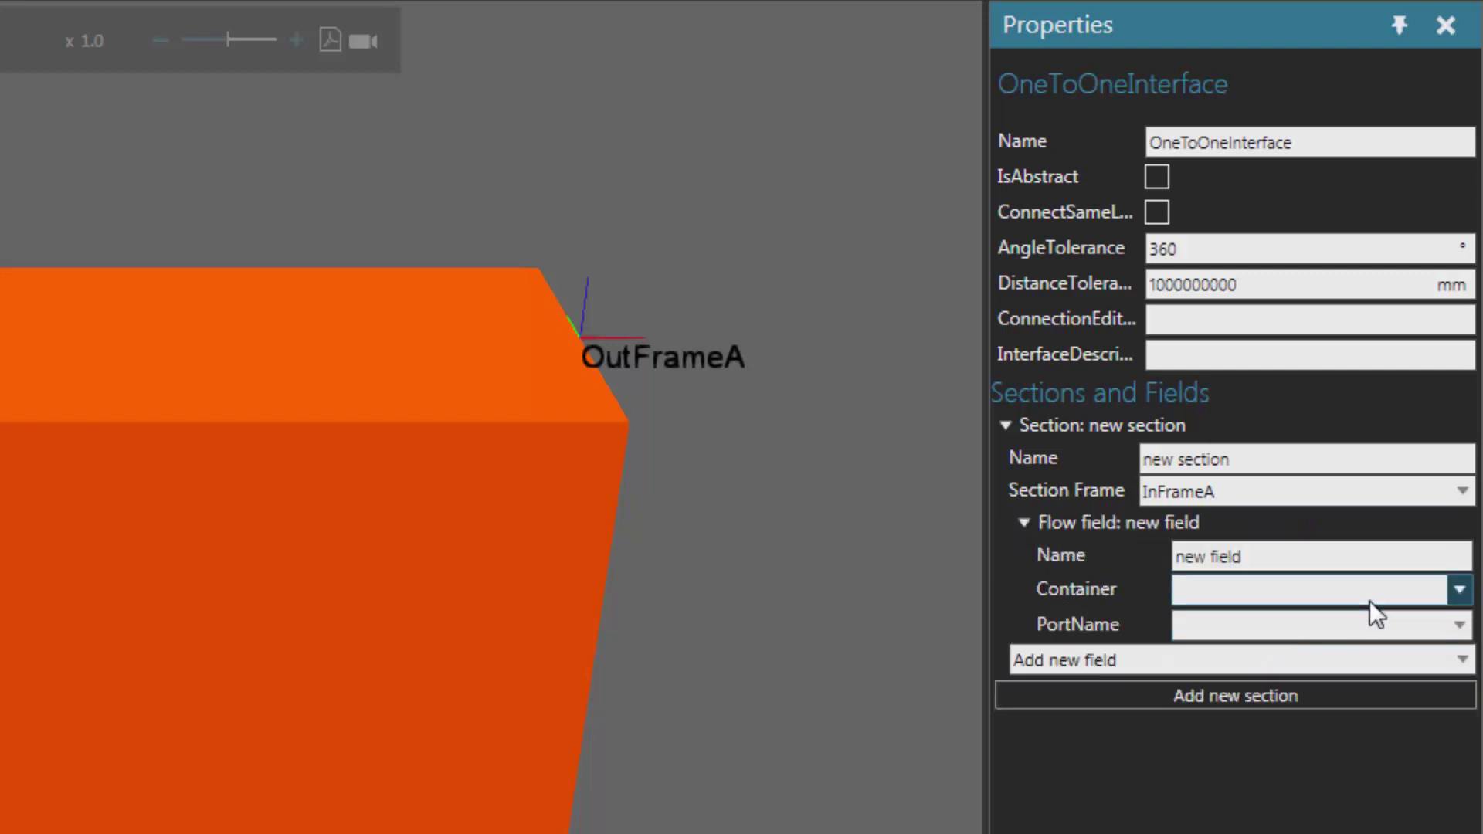
left_click(1454, 596)
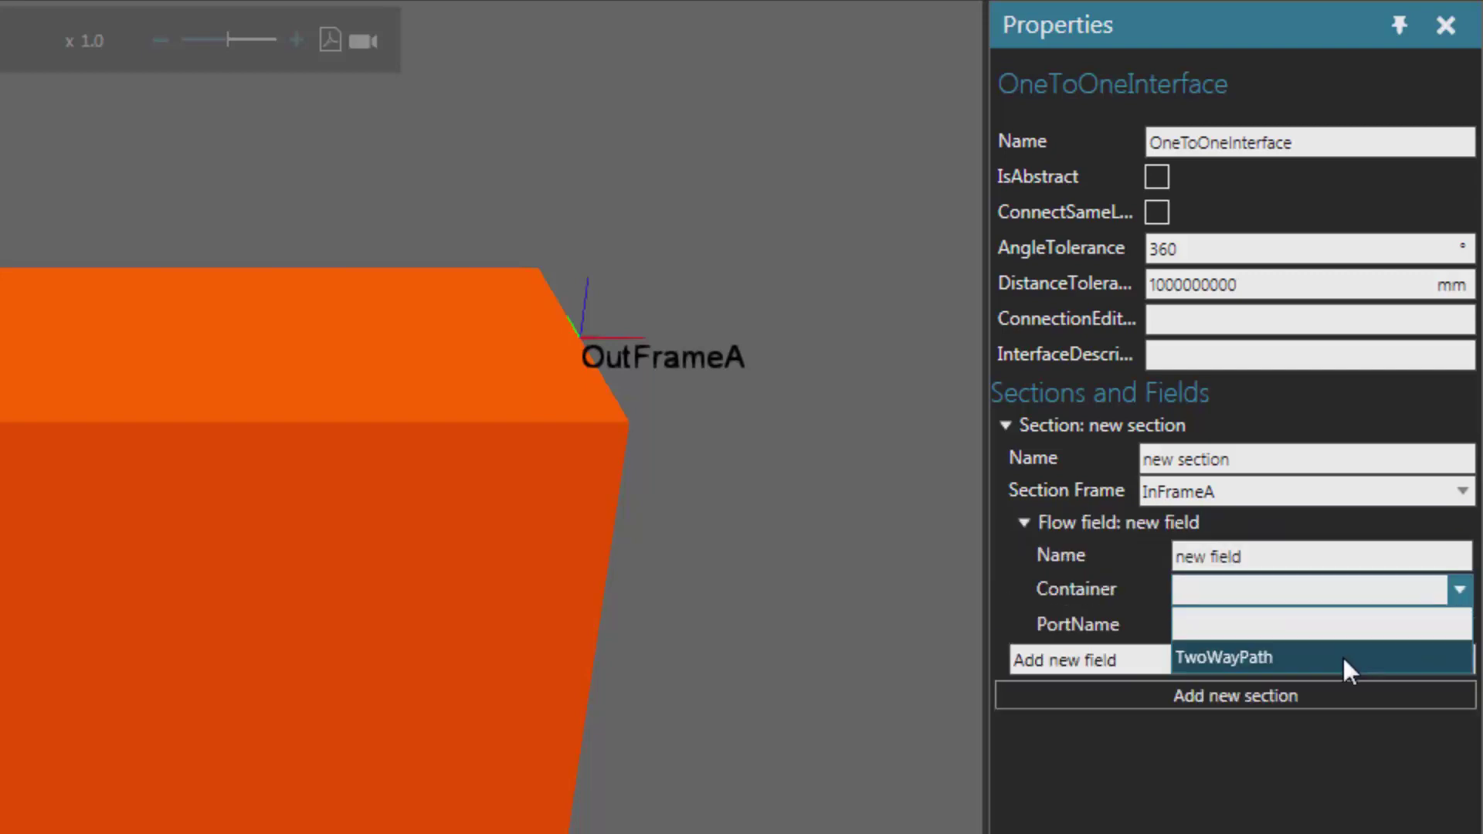
left_click(1342, 655)
left_click(1454, 627)
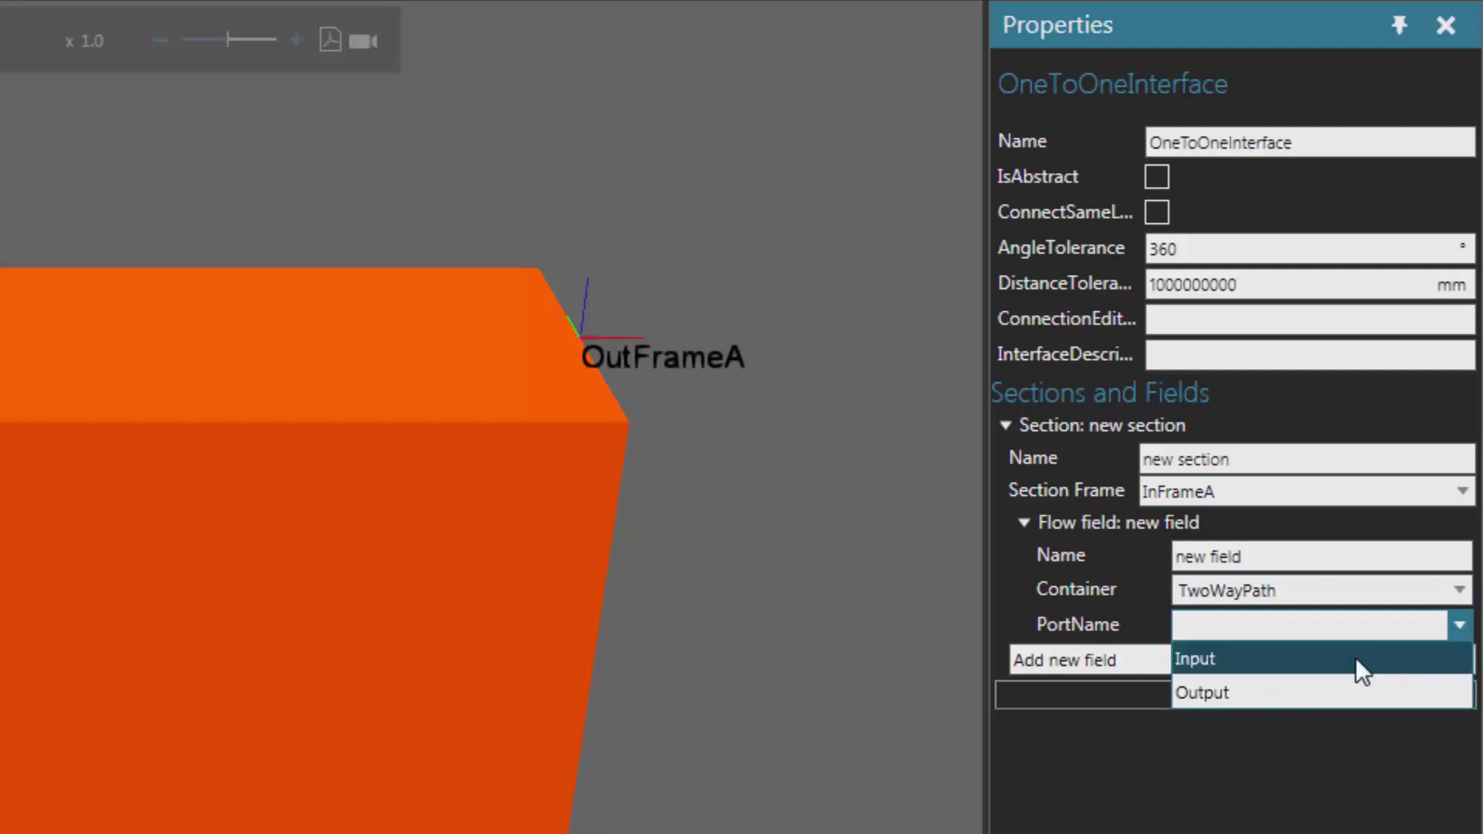
left_click(1281, 662)
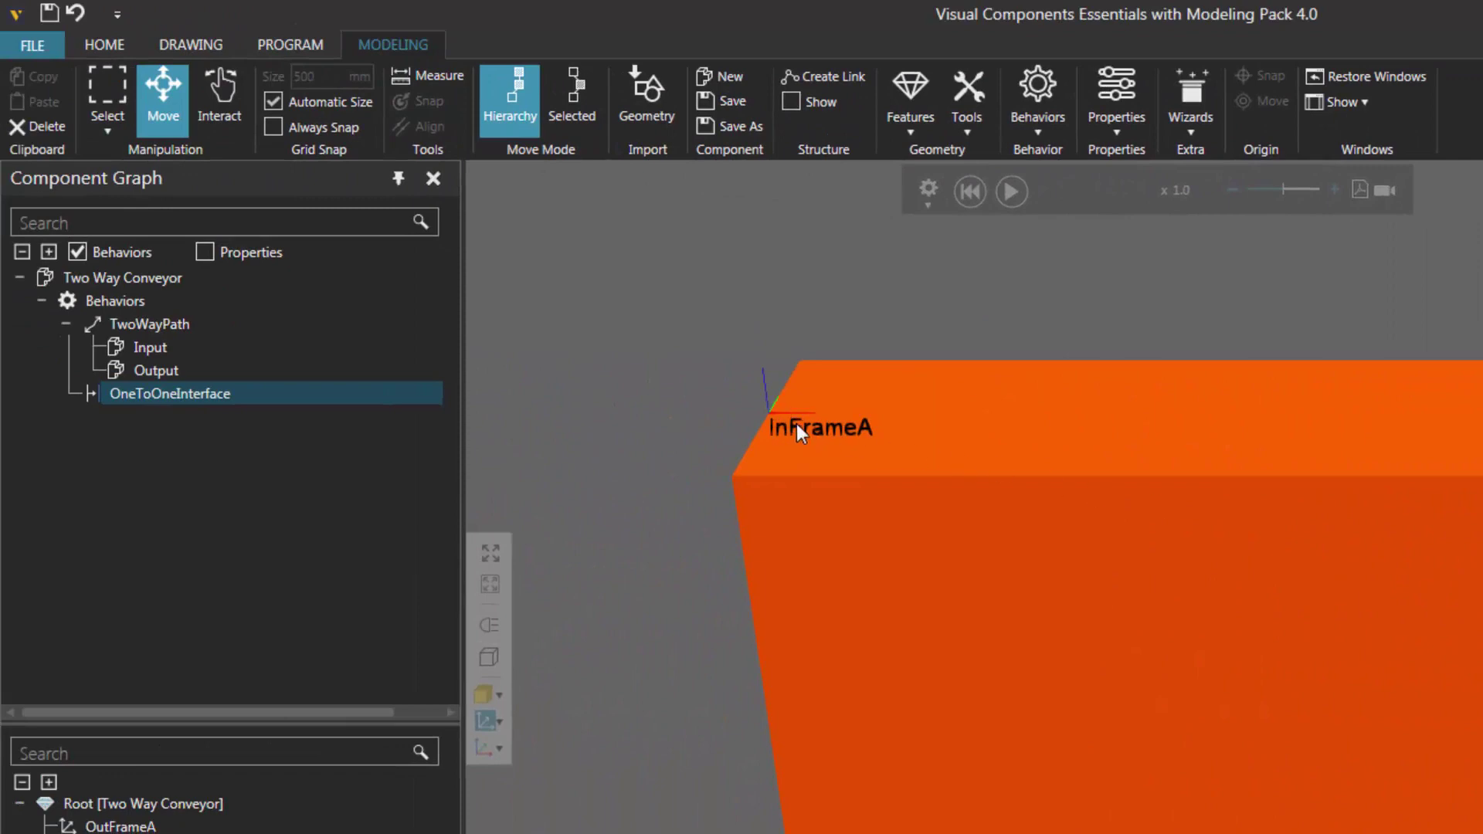
Add a Basic Feeder from the Feeders models and connect its output to the conveyor at InFrameA.
left_click(107, 40)
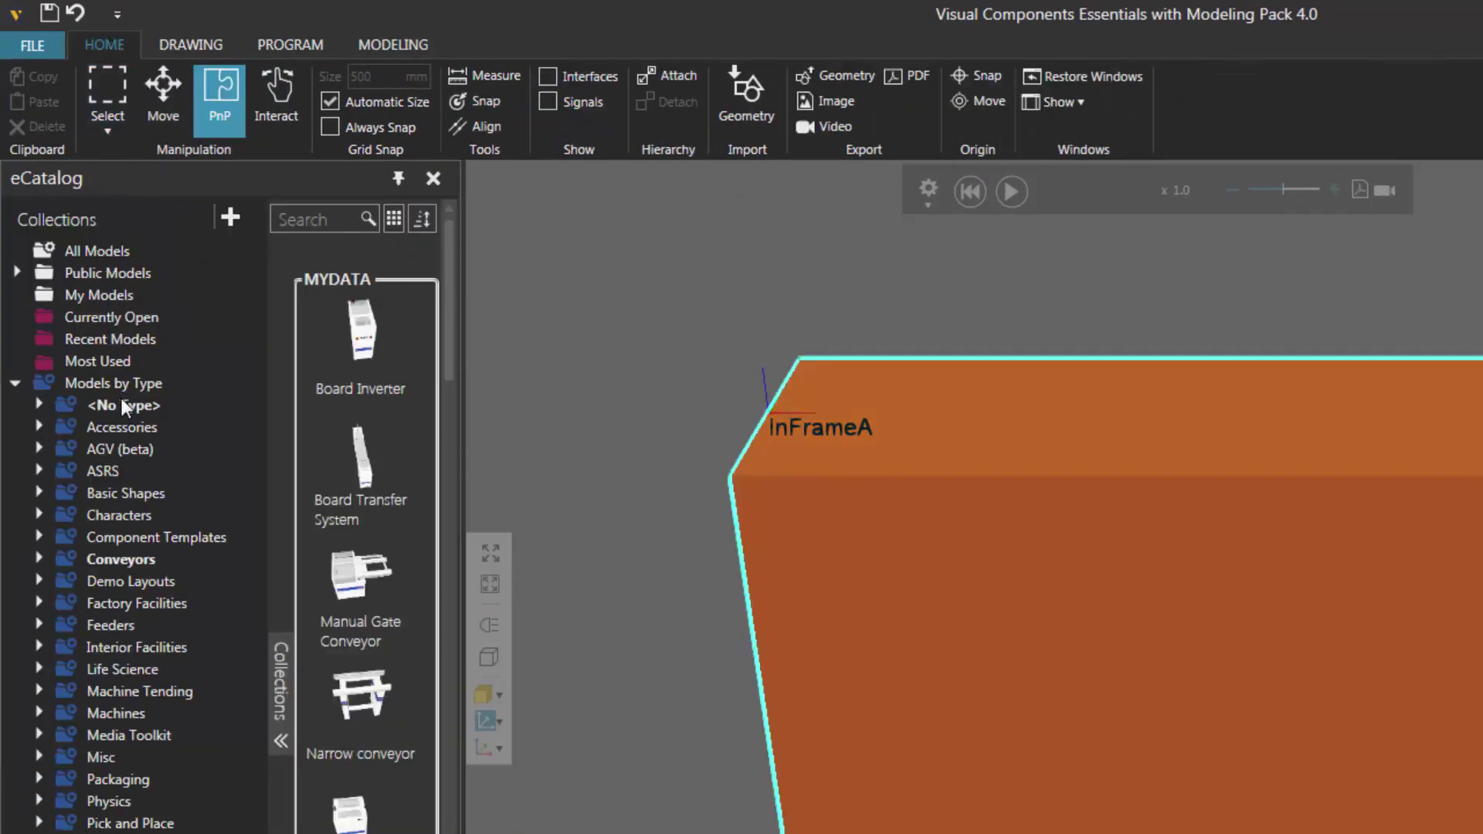
left_click(114, 626)
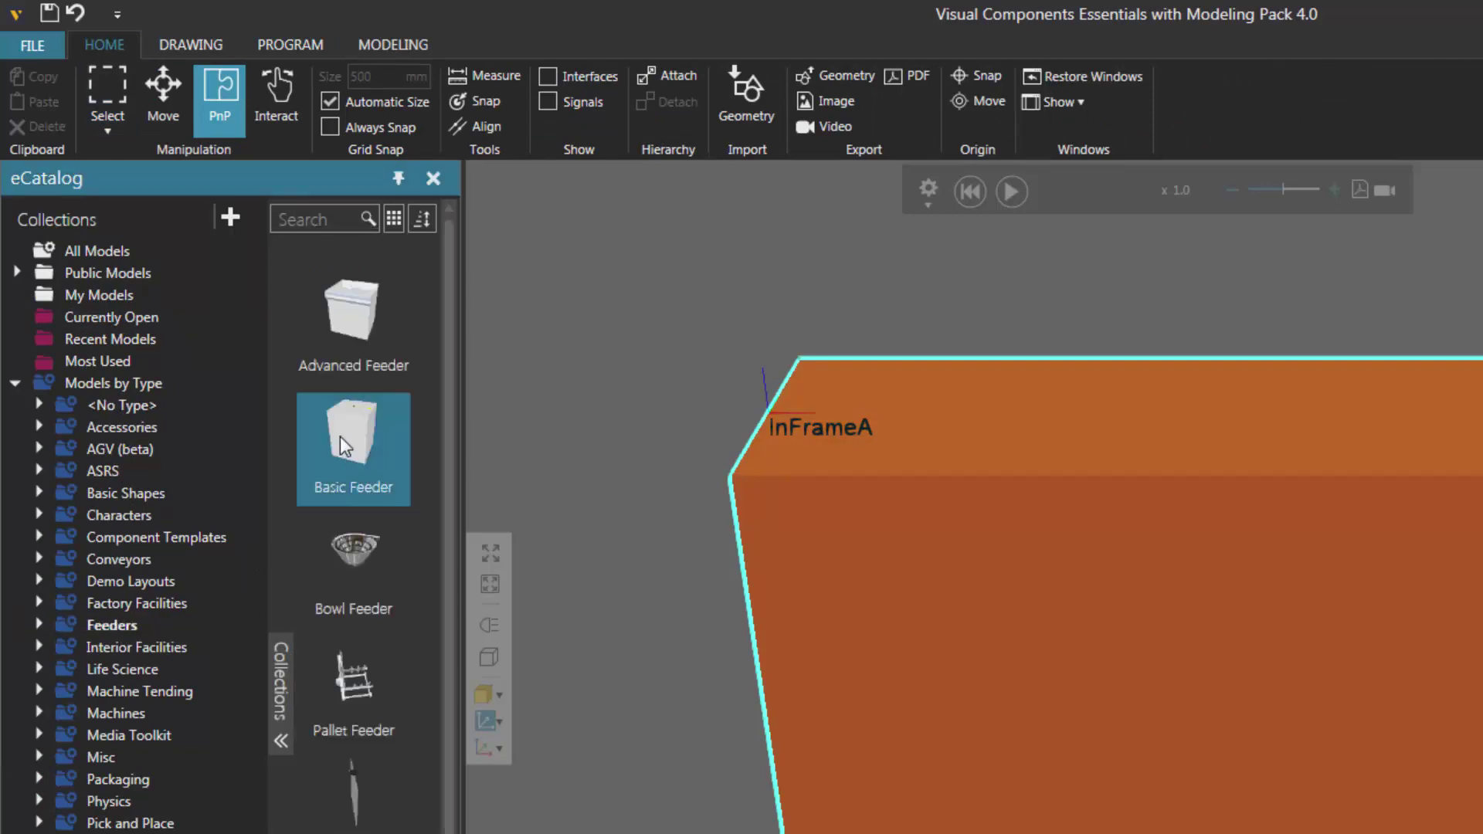
left_click_drag(340, 437, 557, 498)
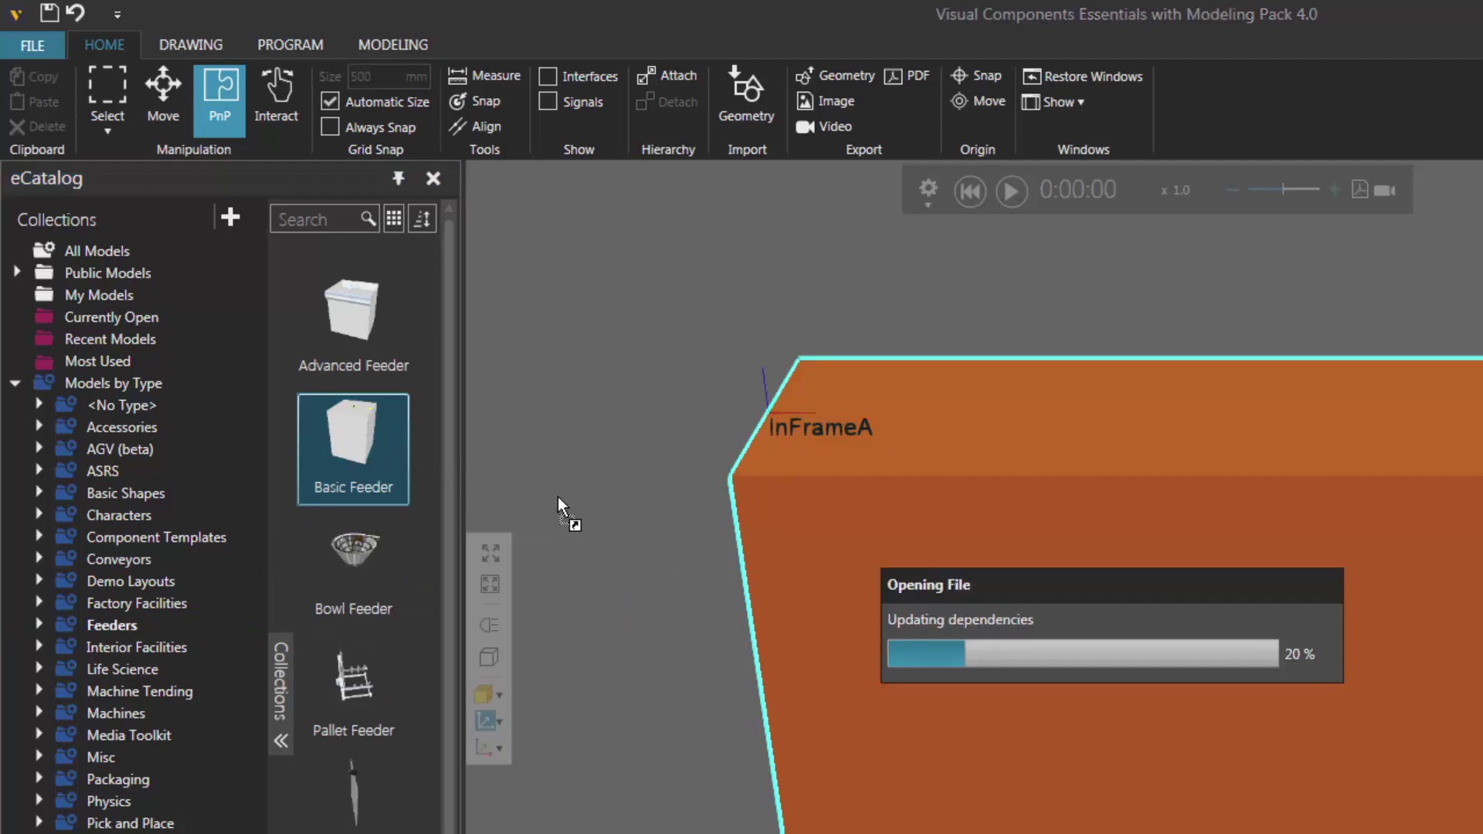
left_click_drag(581, 348, 665, 555)
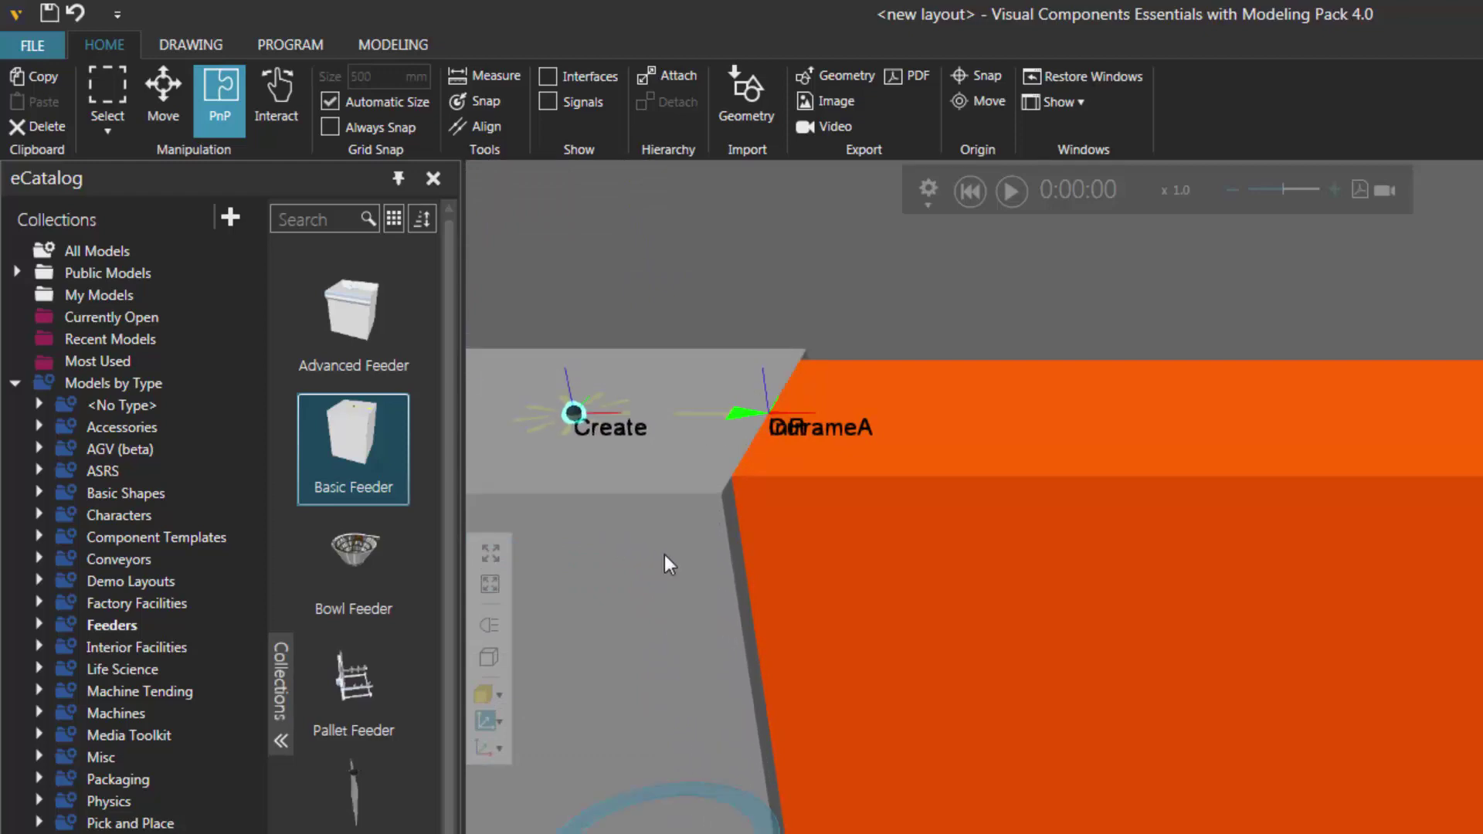
left_click_drag(870, 592, 860, 586)
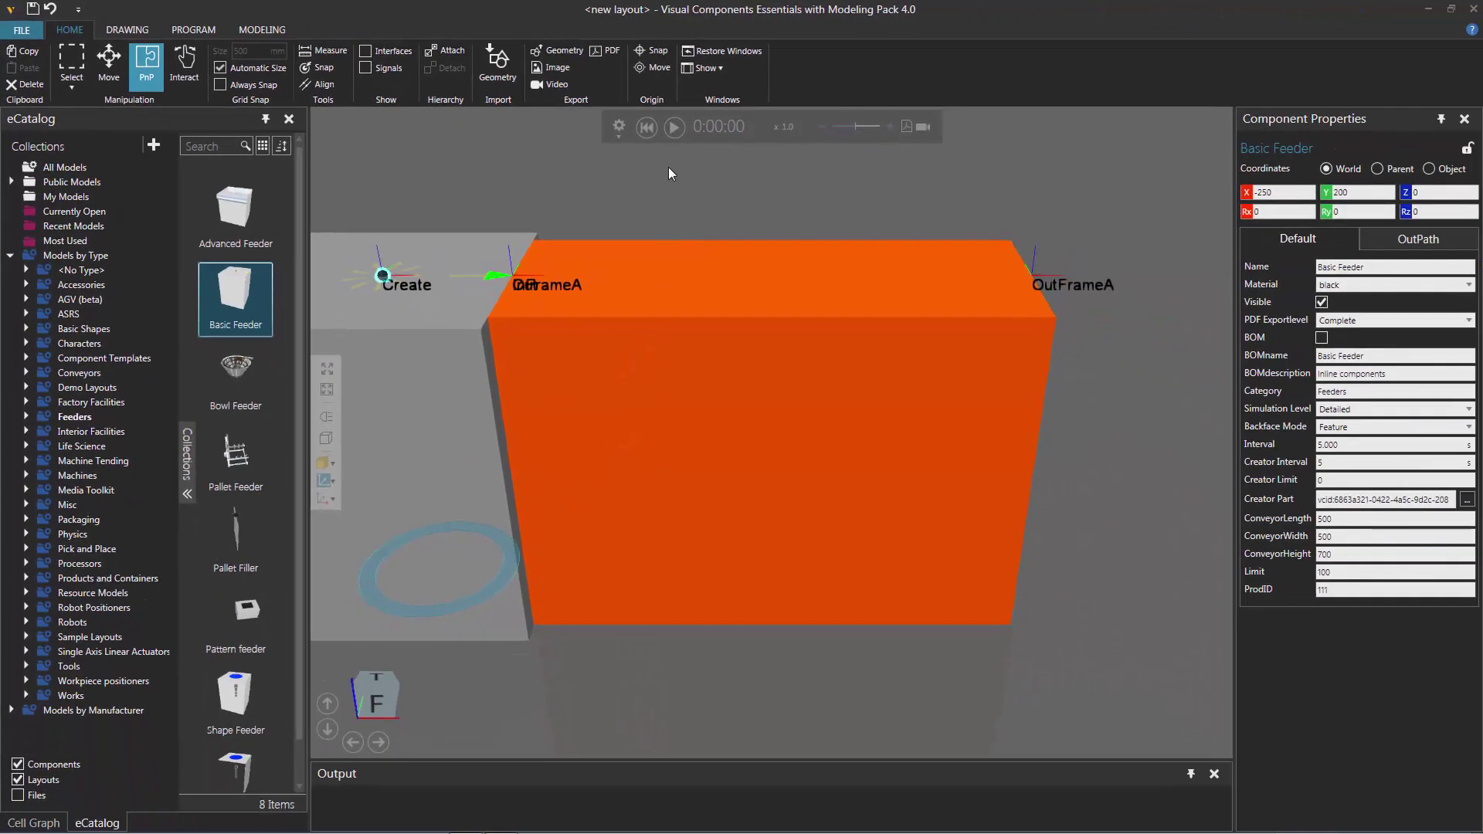
Run the simulation, set the conveyor's TwoWayPath direction to Backward during the run, and reset the simulation.
left_click(676, 128)
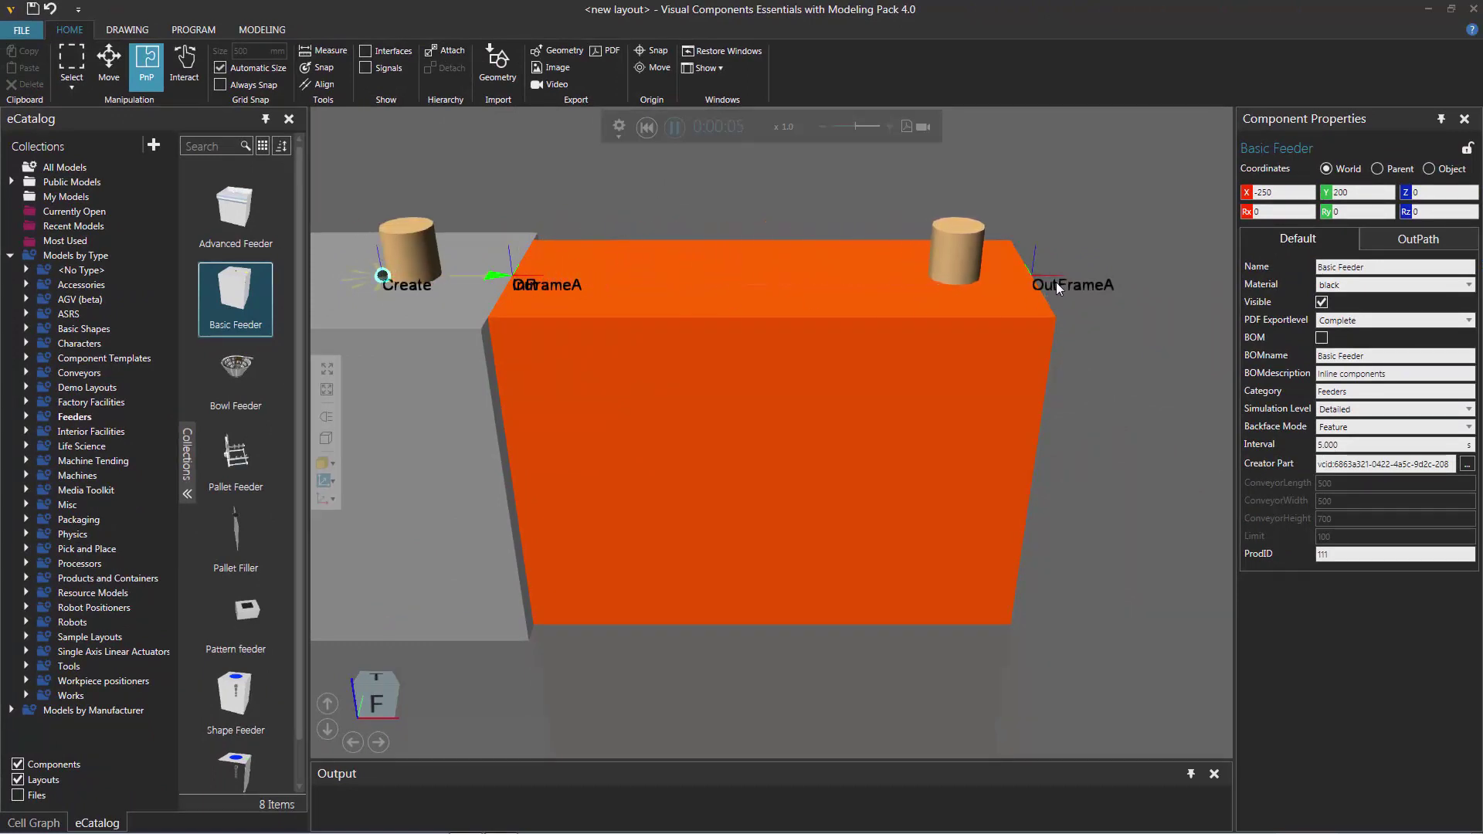
left_click(878, 355)
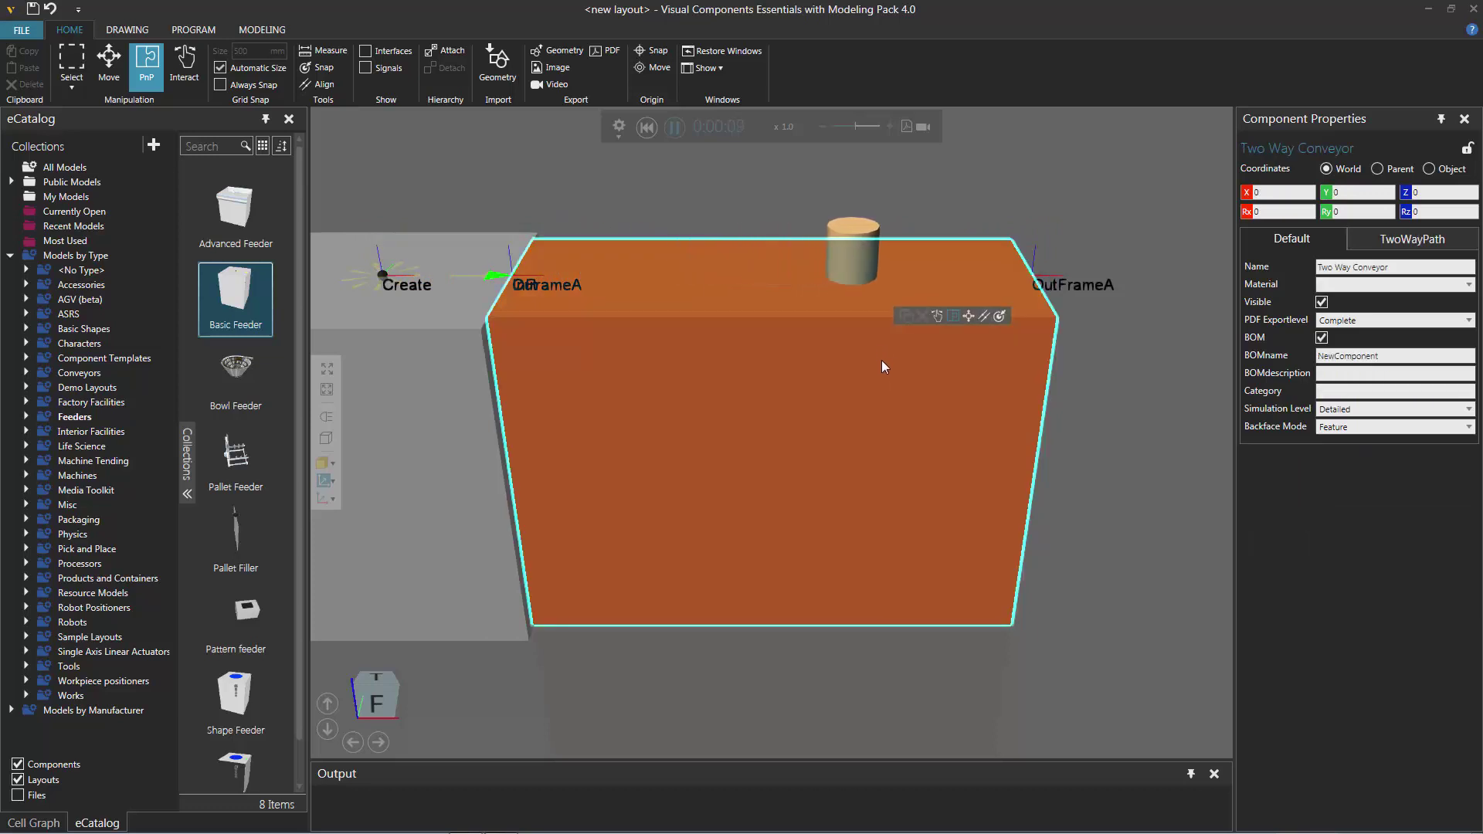
left_click(1375, 243)
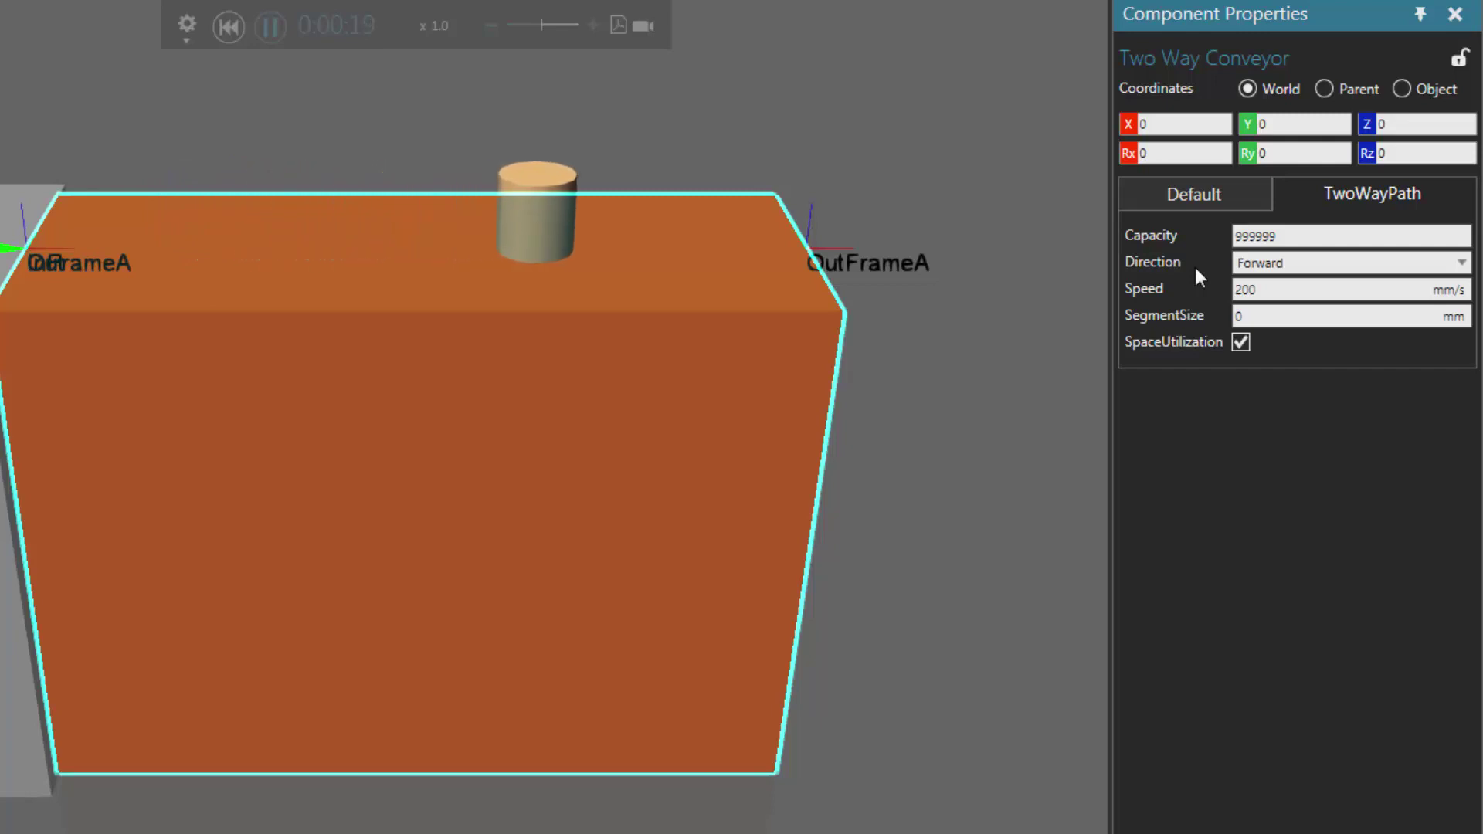
left_click(1463, 264)
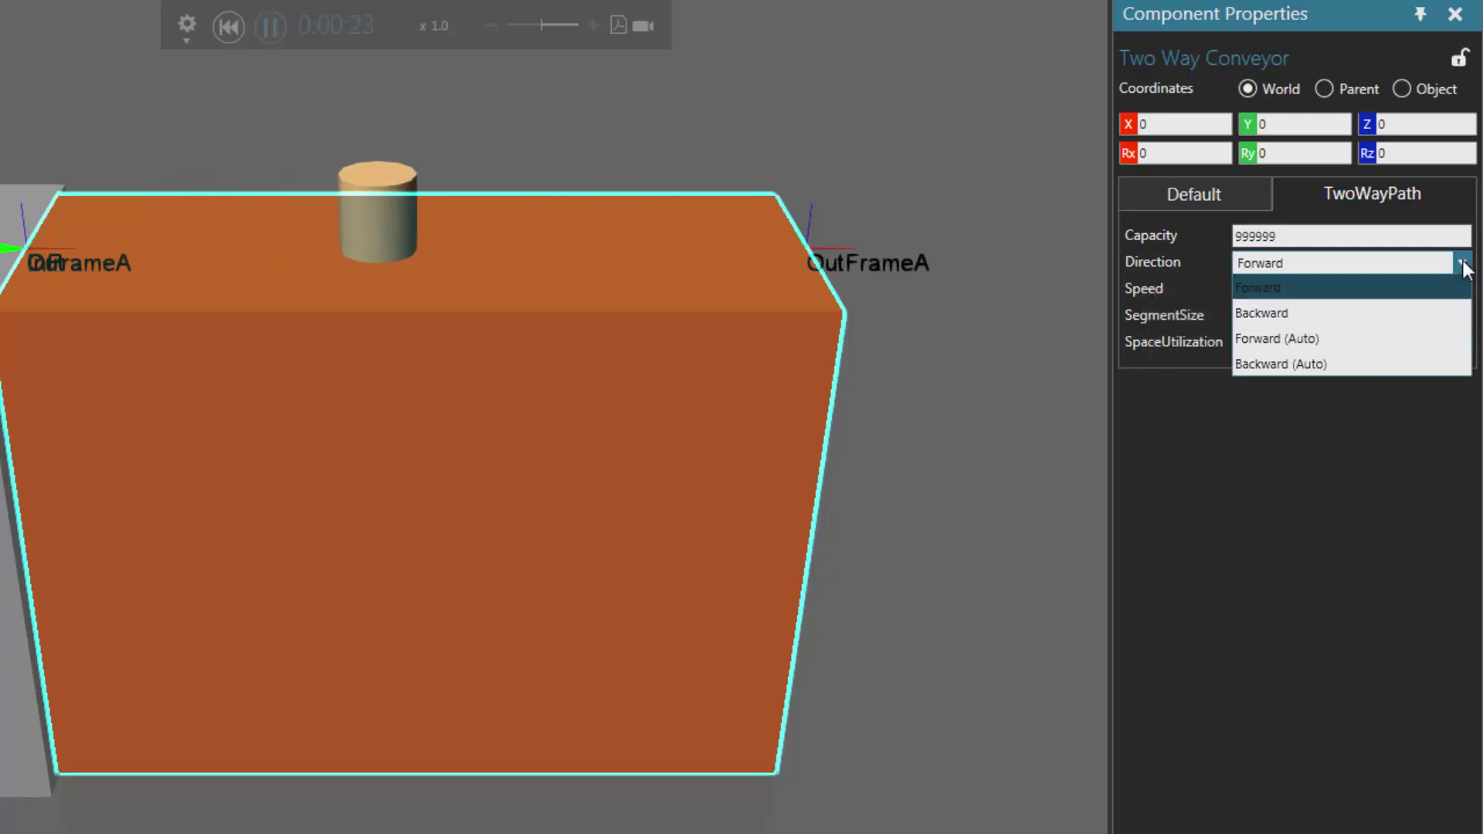
left_click(1431, 312)
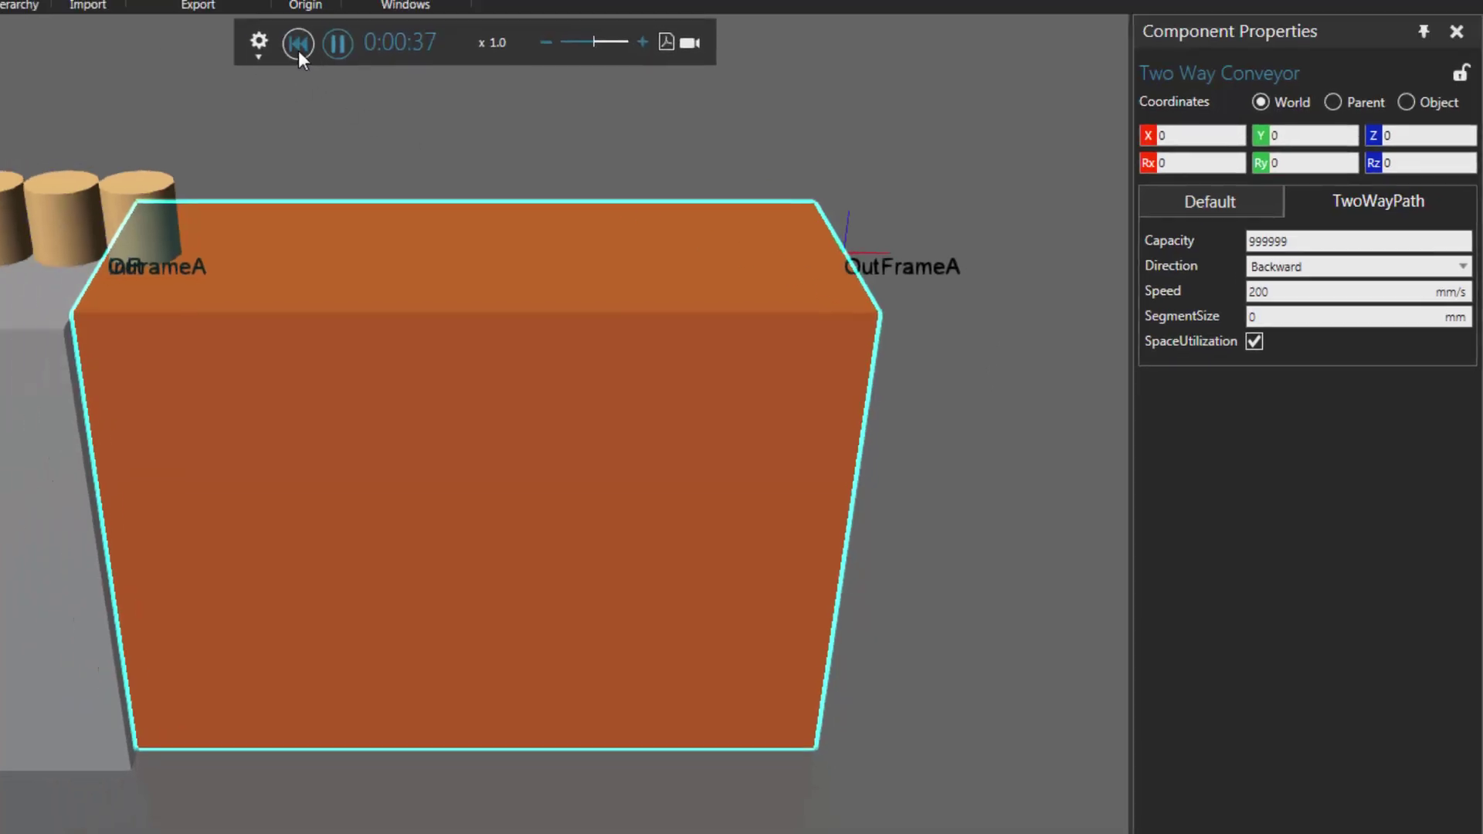
left_click(229, 27)
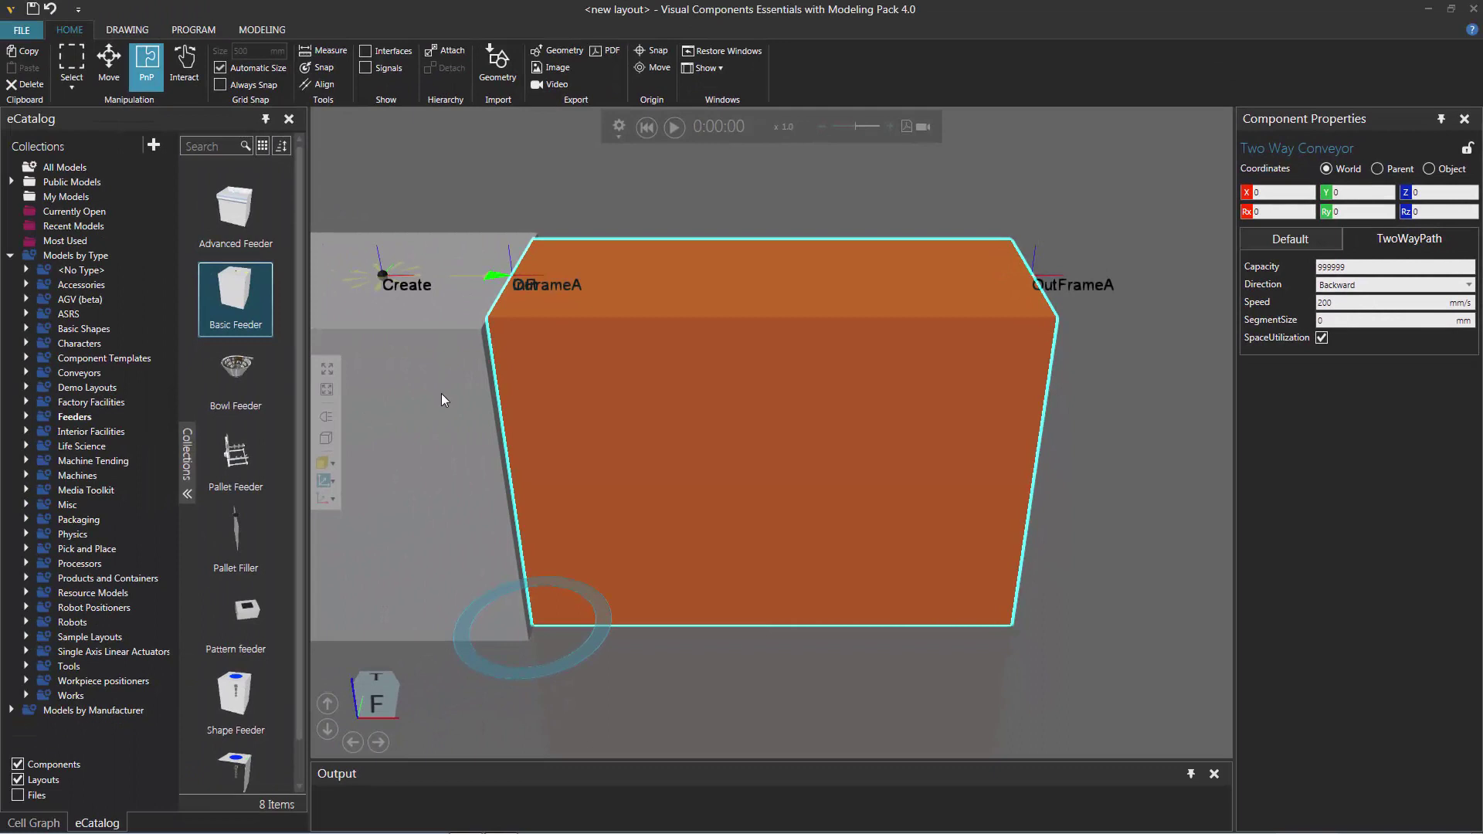
Detach the conveyor from the feeder, then move the feeder beyond the OutFrameA end and rotate it about 179° to face the conveyor.
left_click_drag(442, 393, 474, 407)
left_click(471, 346)
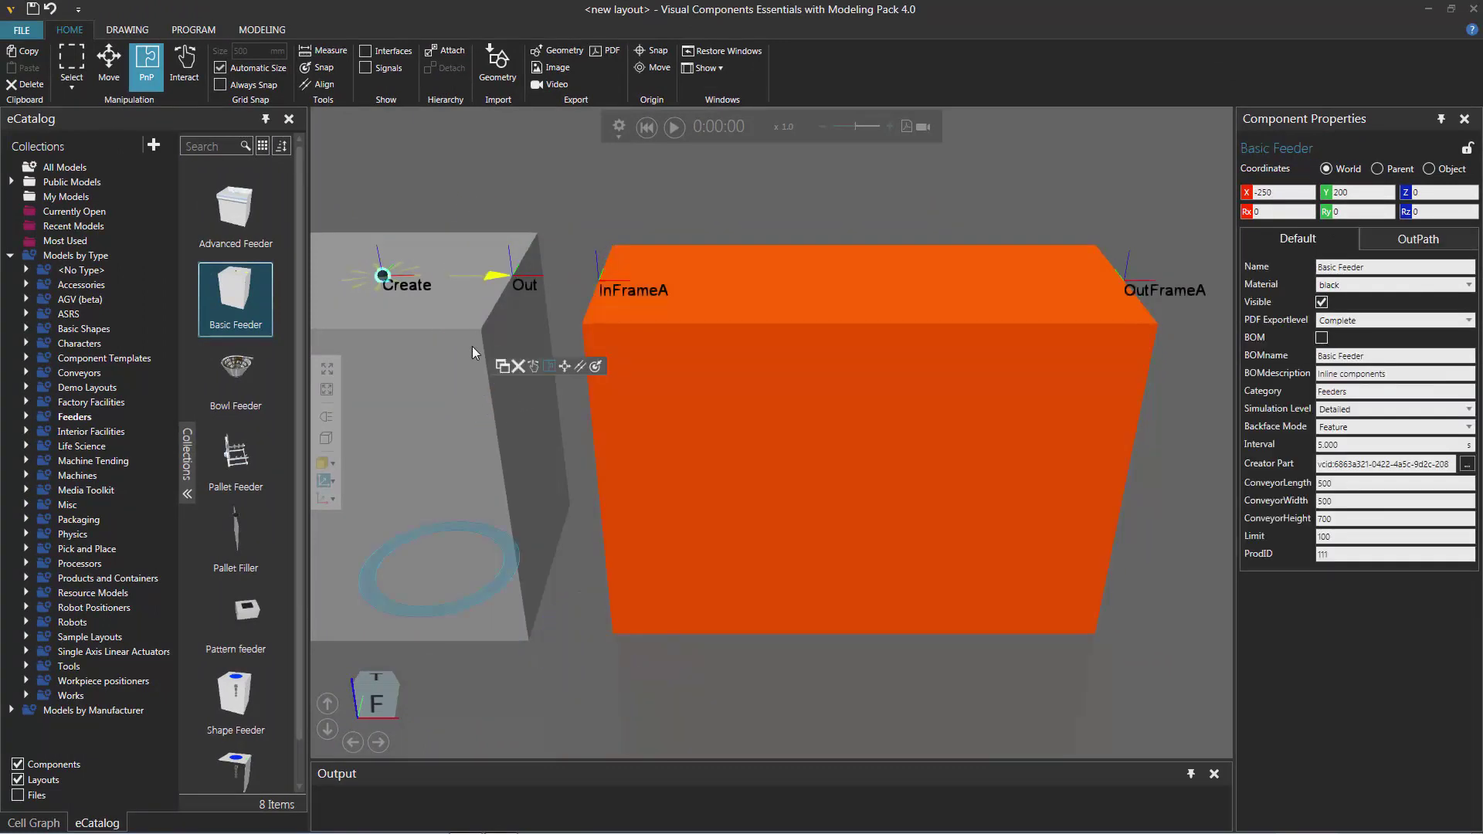
left_click_drag(468, 461, 1080, 315)
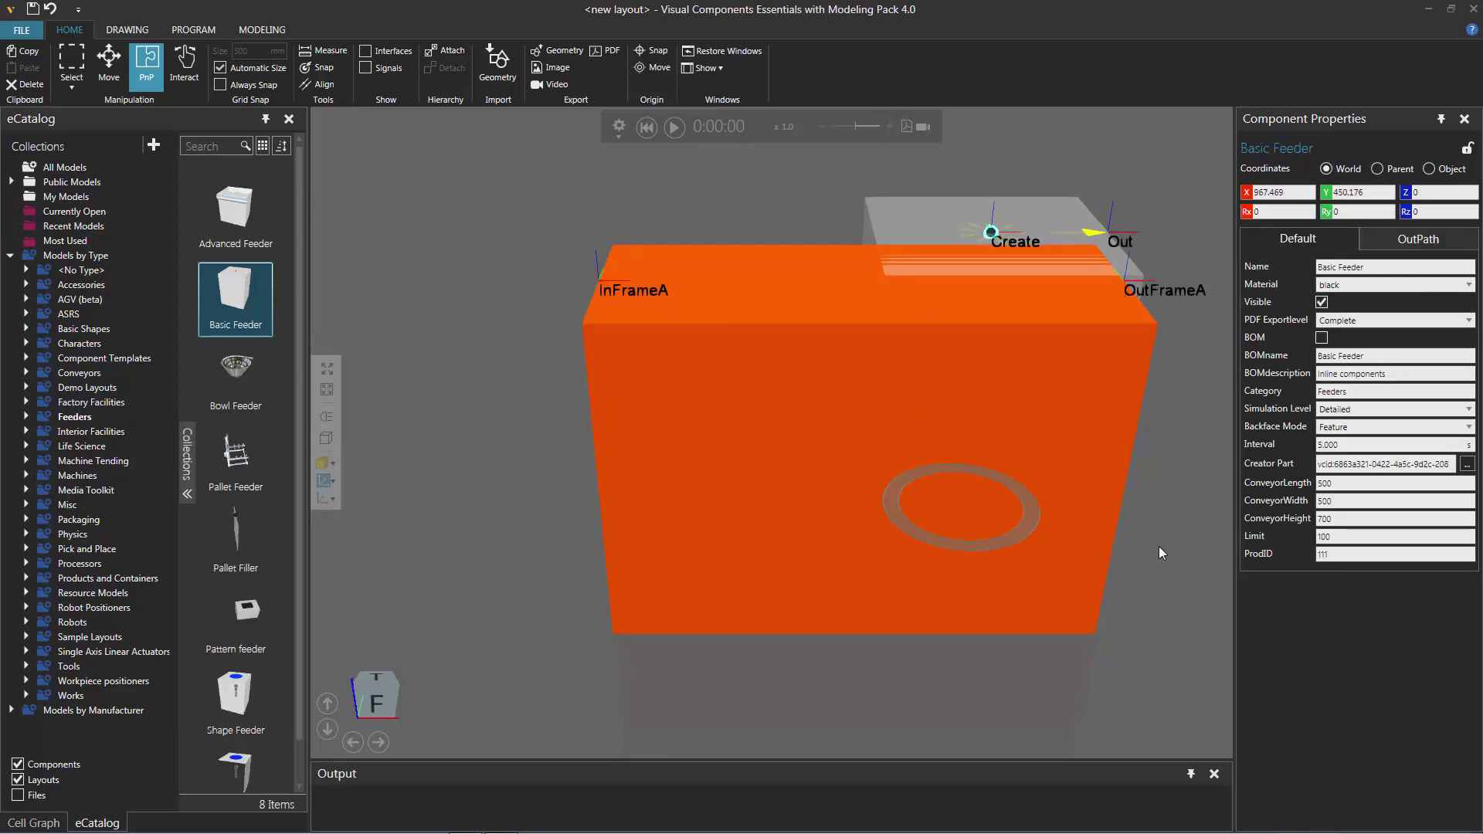
right_click_drag(1159, 553, 880, 388, "ctrl")
left_click_drag(810, 255, 967, 308)
left_click_drag(964, 583, 1046, 478)
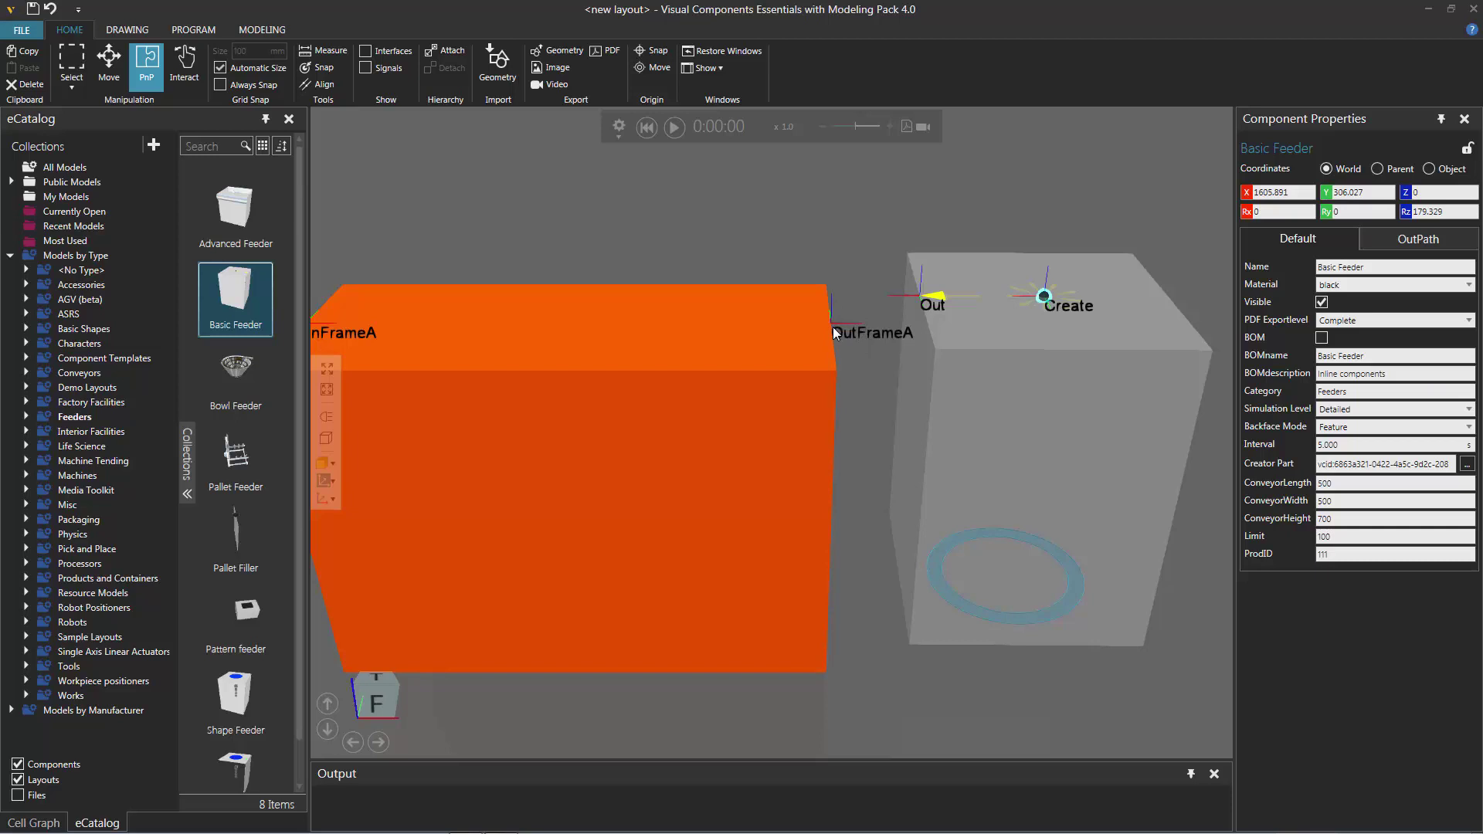
right_click_drag(669, 272, 746, 269, "ctrl")
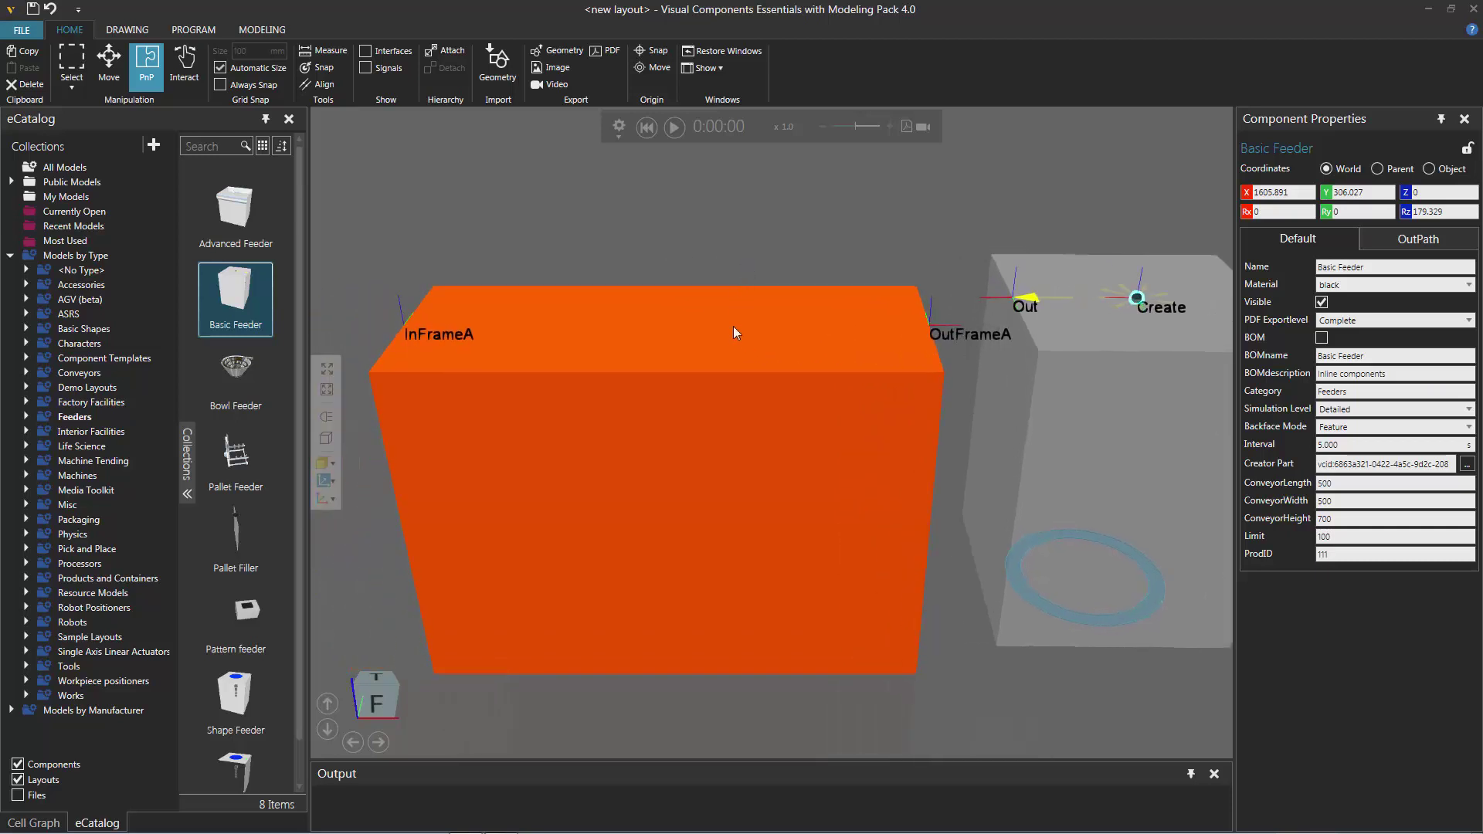
Add a Frame feature to the conveyor, snap it to OutFrameA at X 1170.05, Y 172.438, Z 700, and set its Rz to 180.
left_click(725, 347)
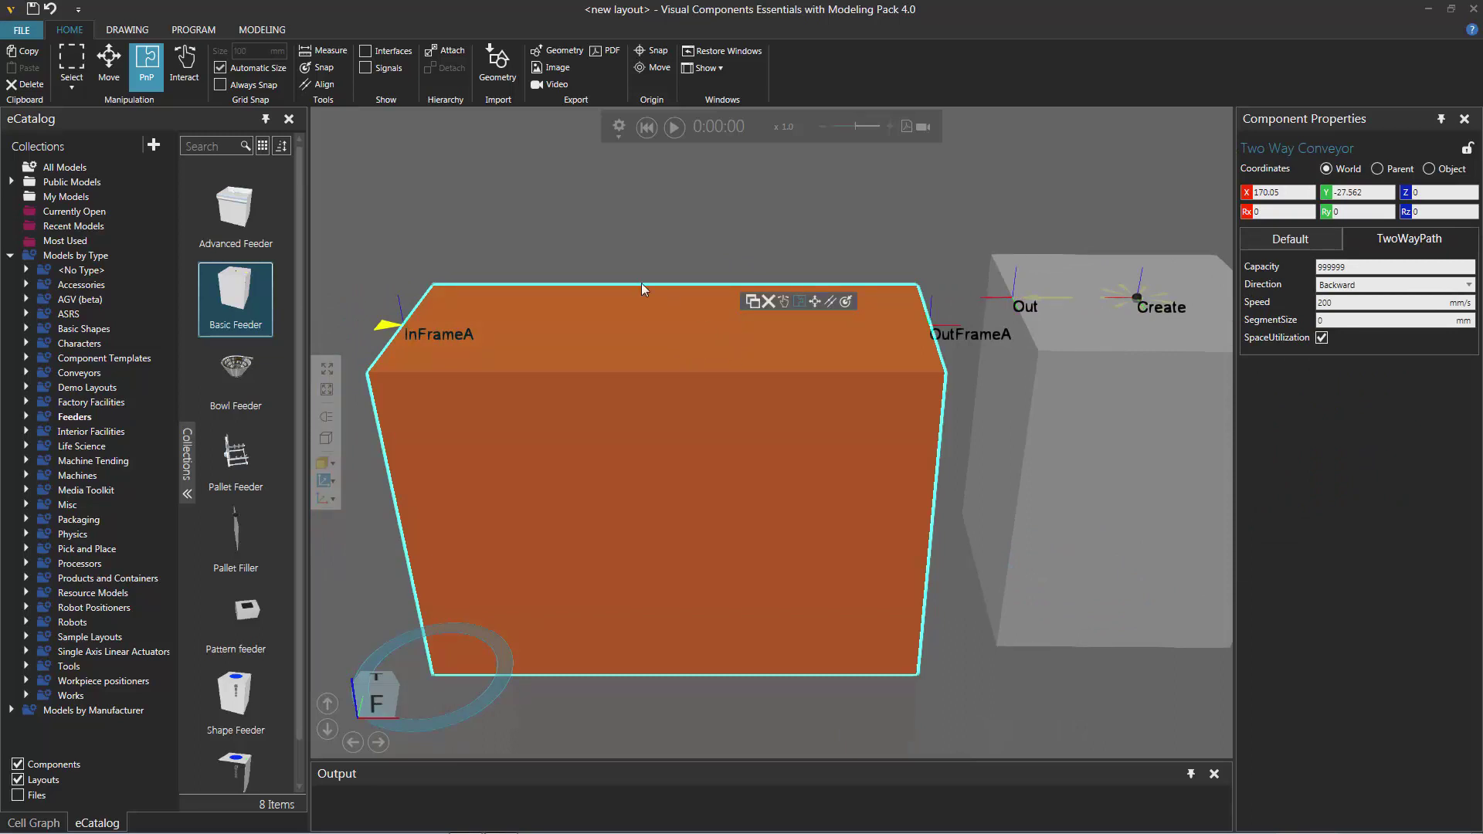
left_click(261, 31)
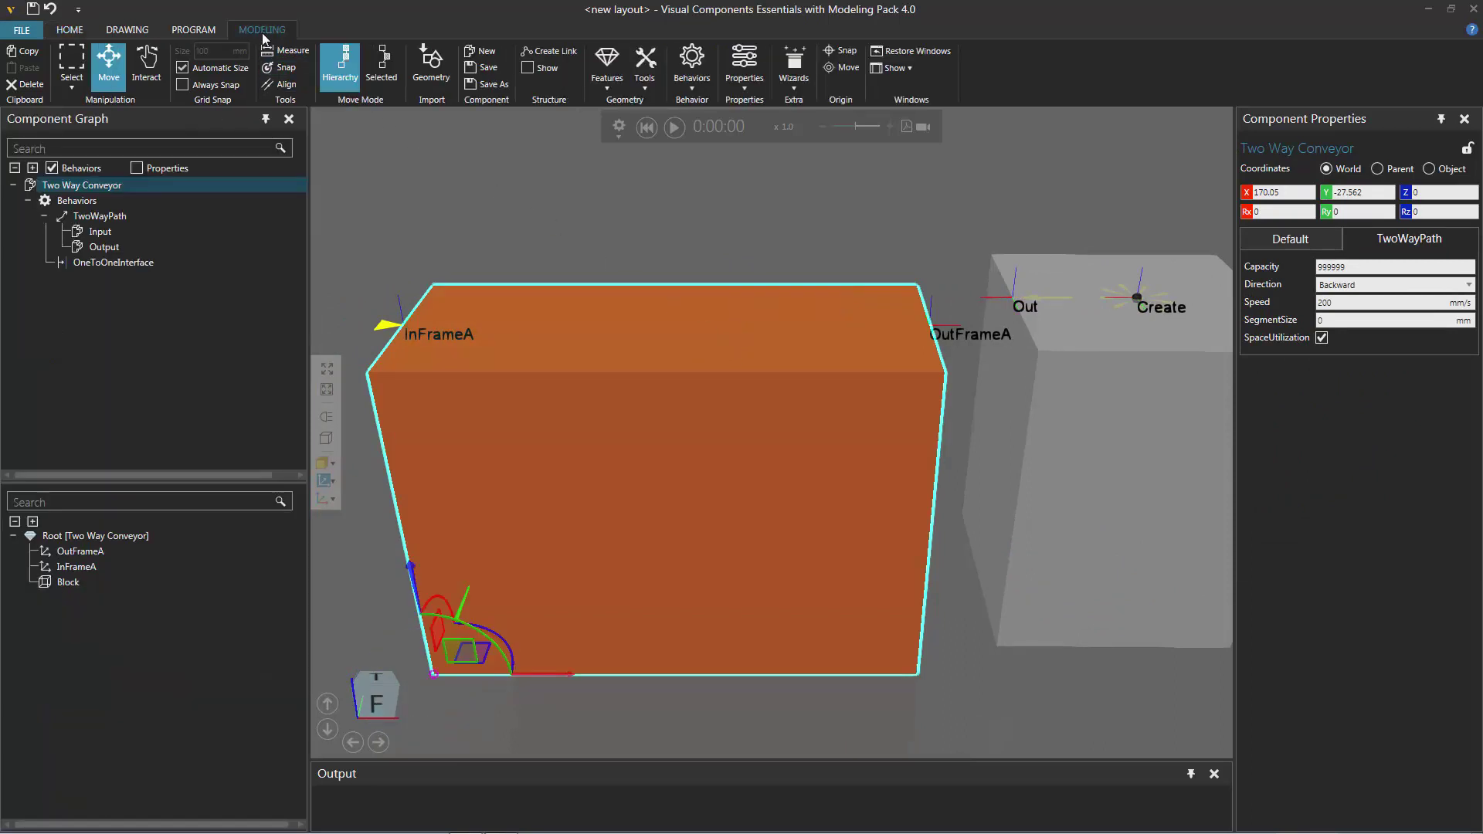
left_click(609, 82)
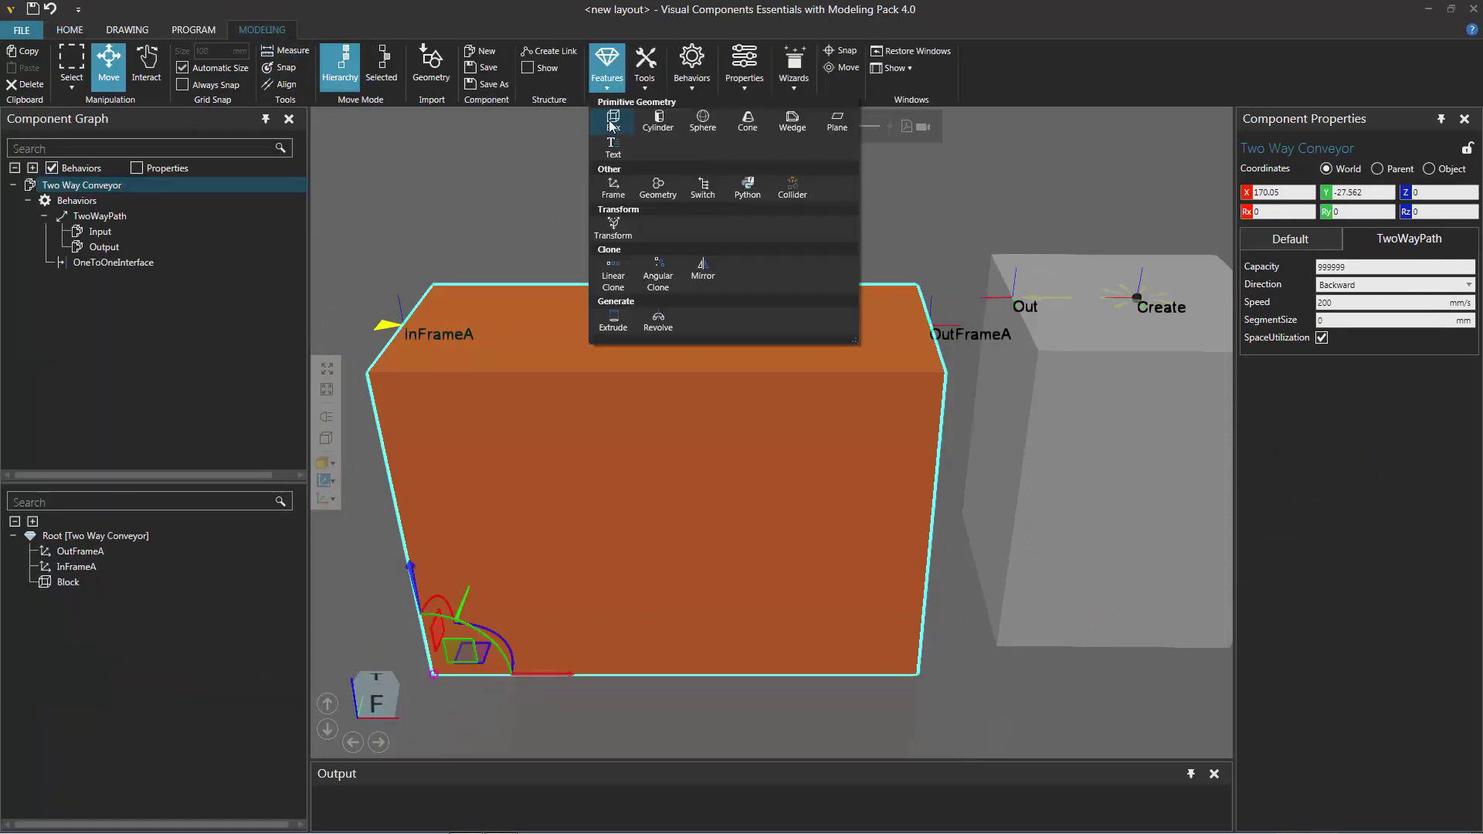
left_click(616, 192)
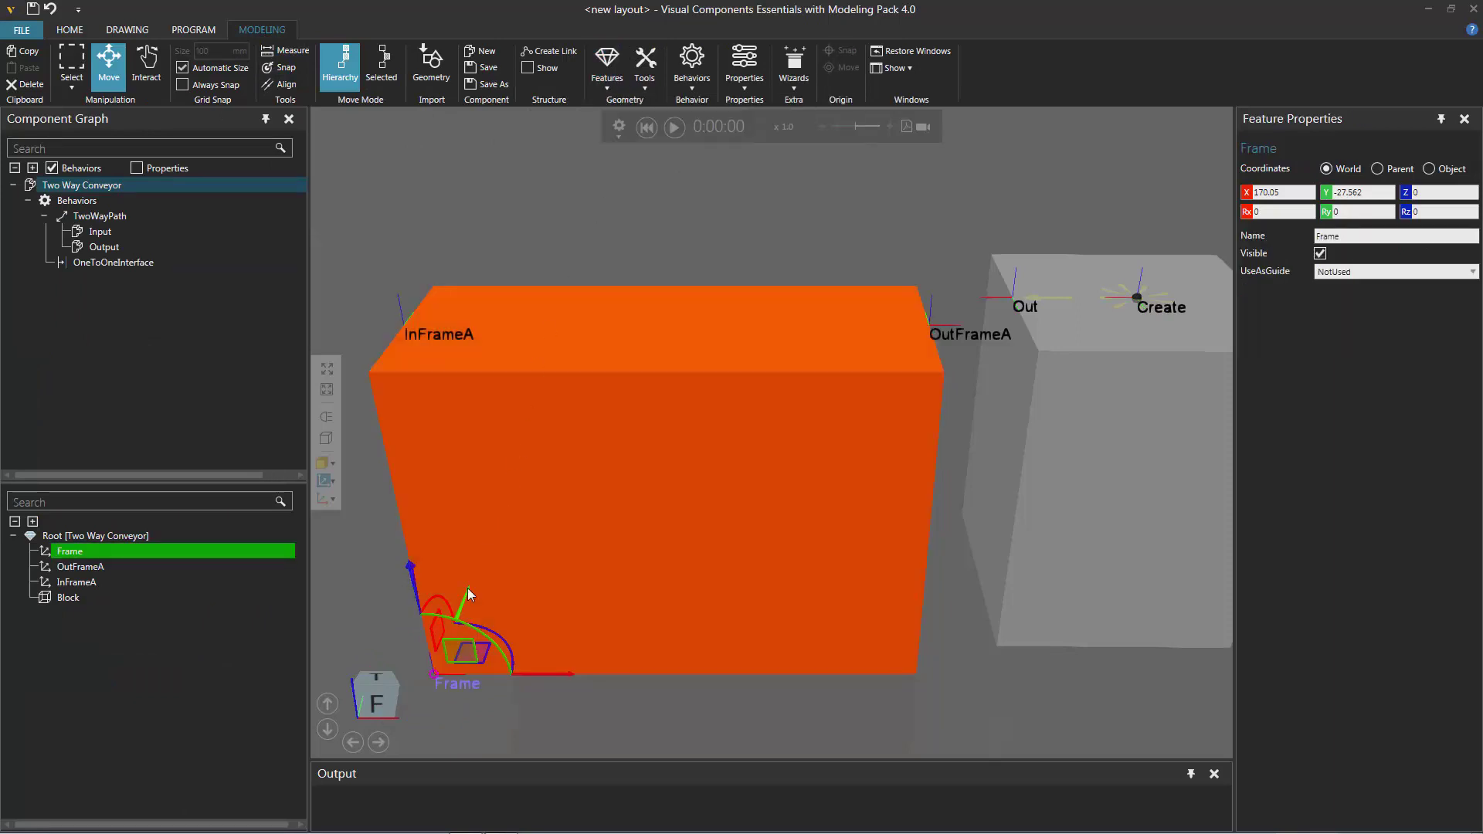
left_click_drag(433, 676, 946, 352)
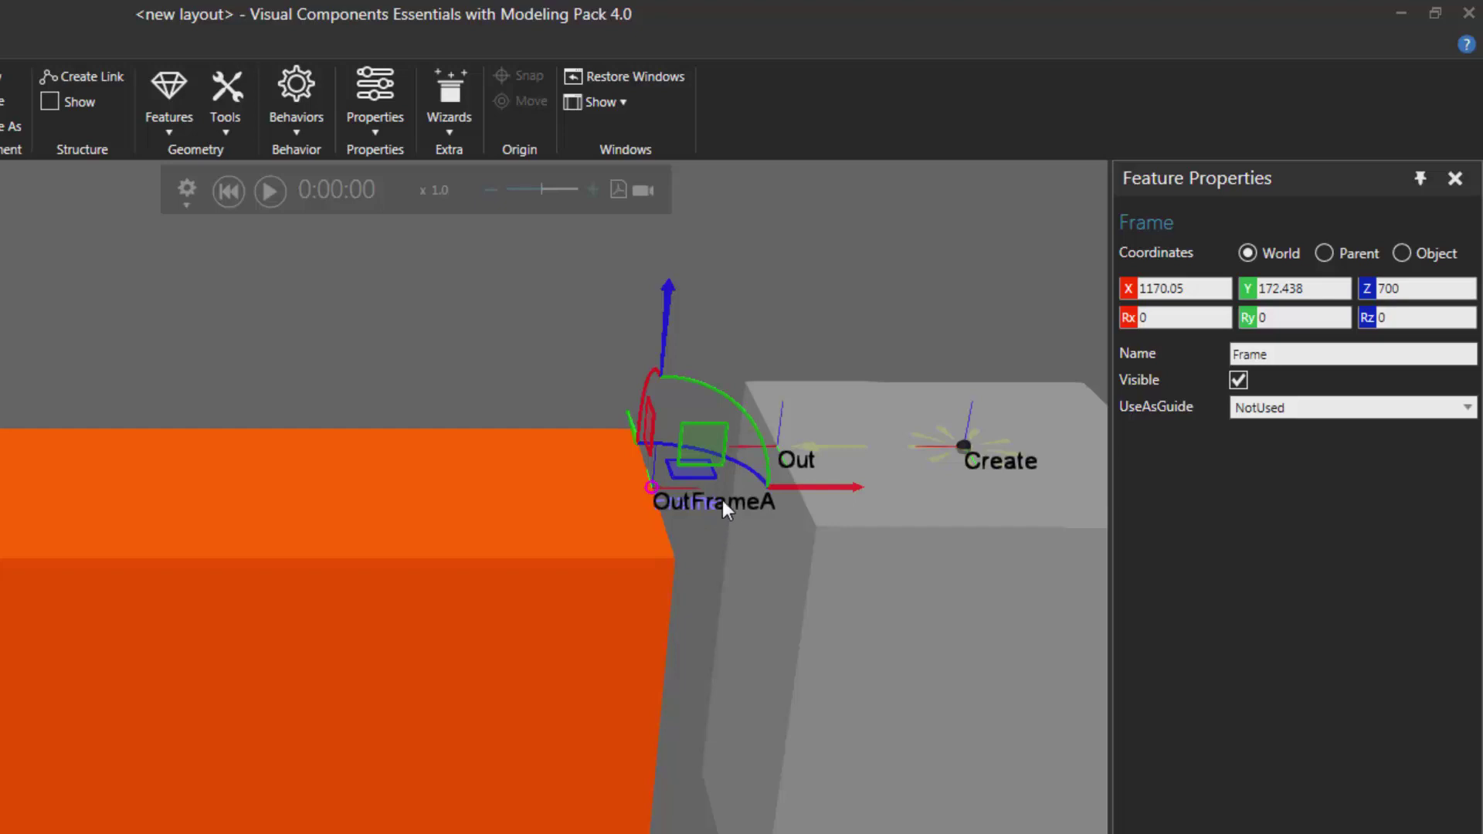
left_click(1372, 320)
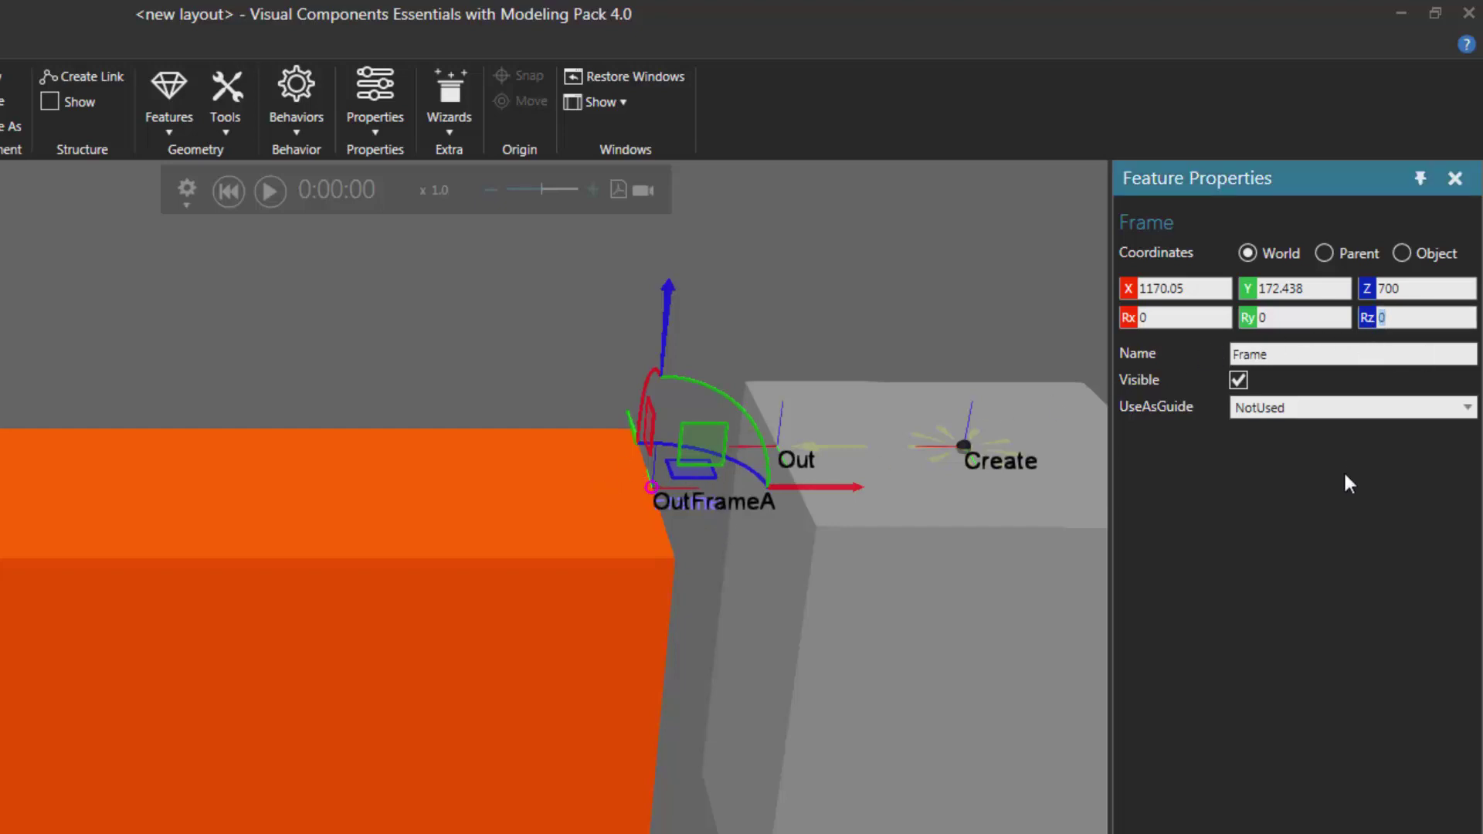
type("180")
key("Tab")
left_click(1400, 254)
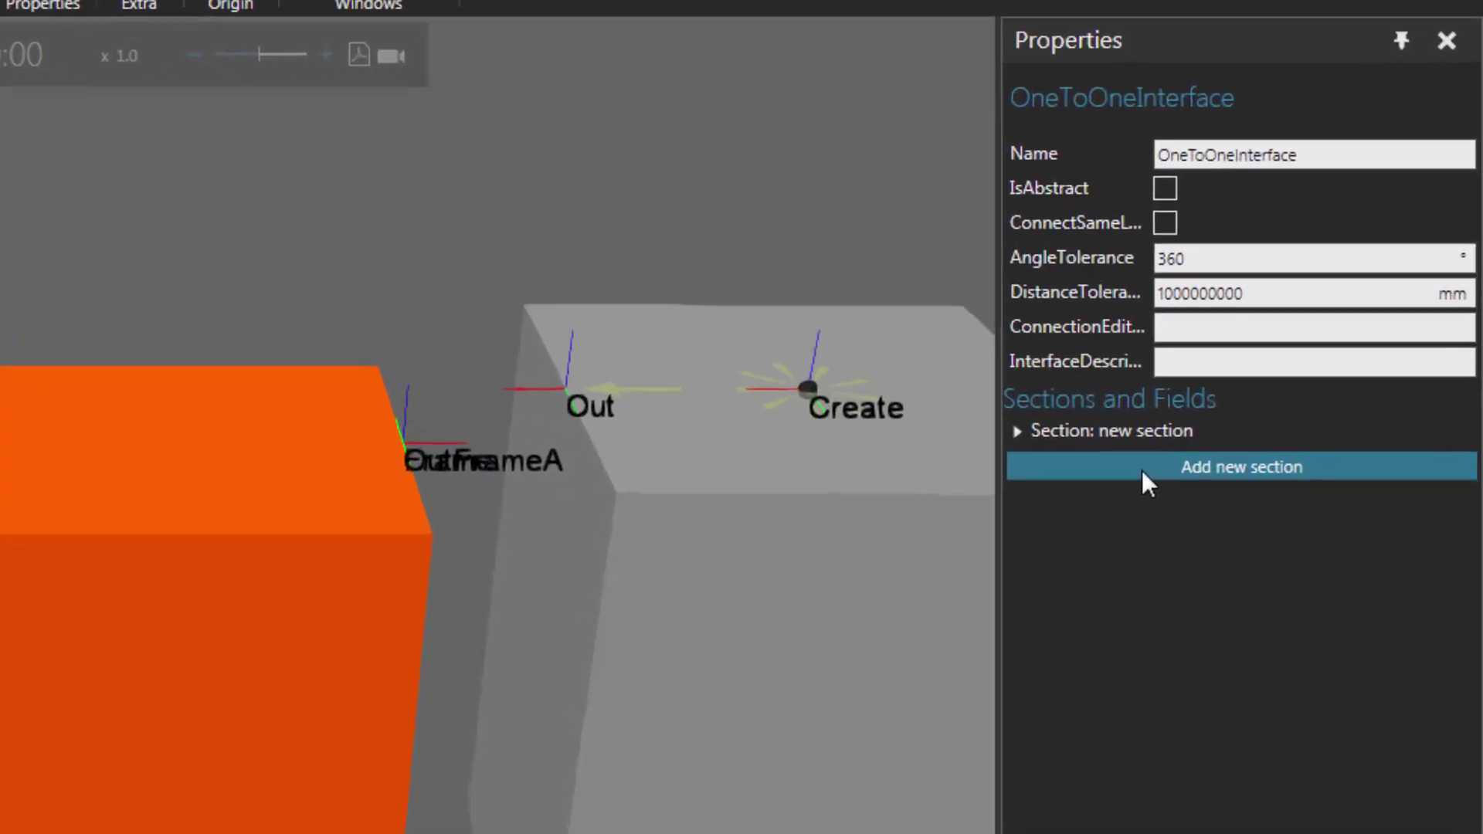
Add a second section to the conveyor's OneToOneInterface and set its section frame to Frame.
left_click(1132, 463)
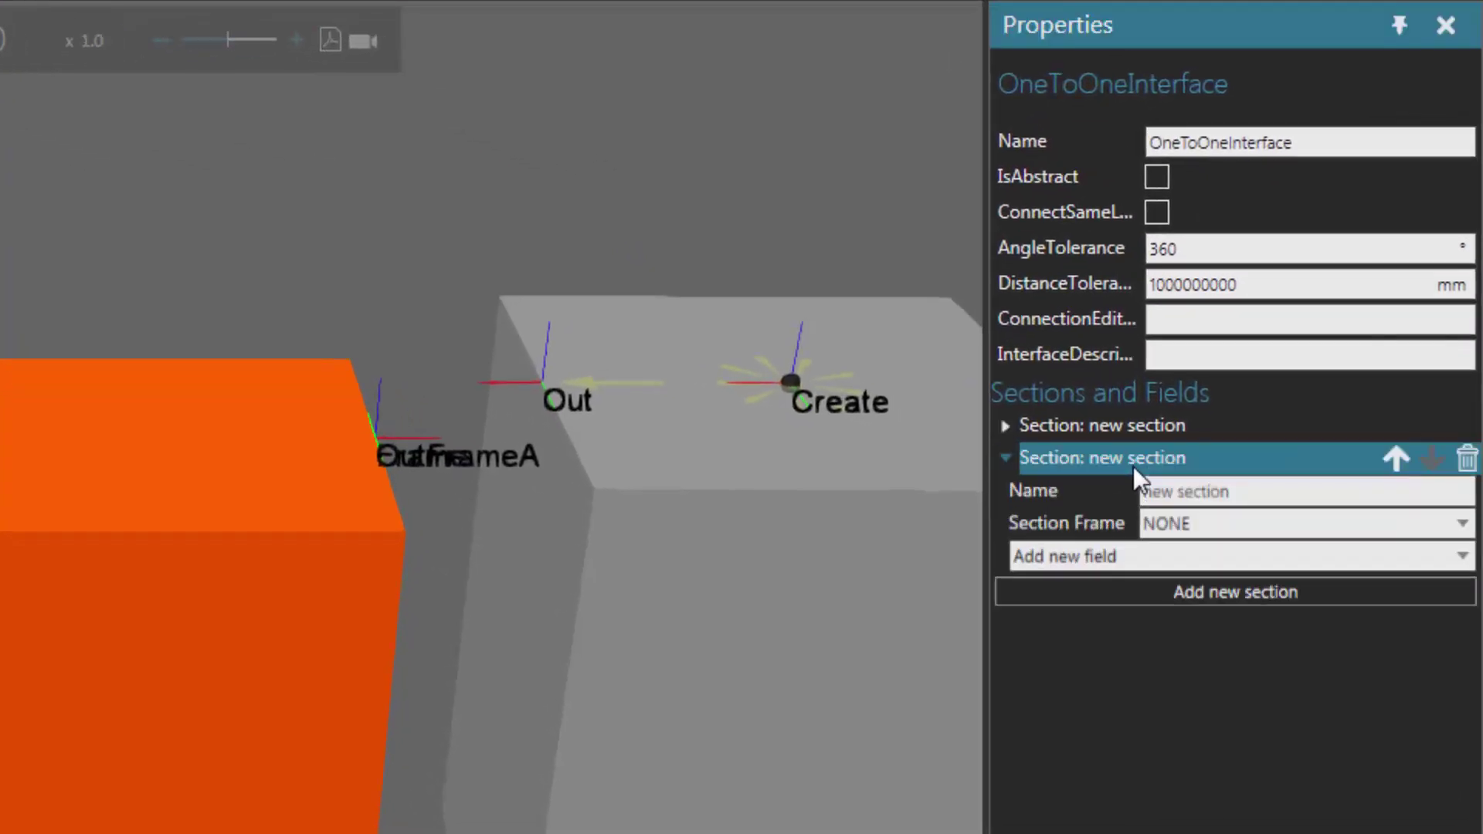
left_click(1324, 523)
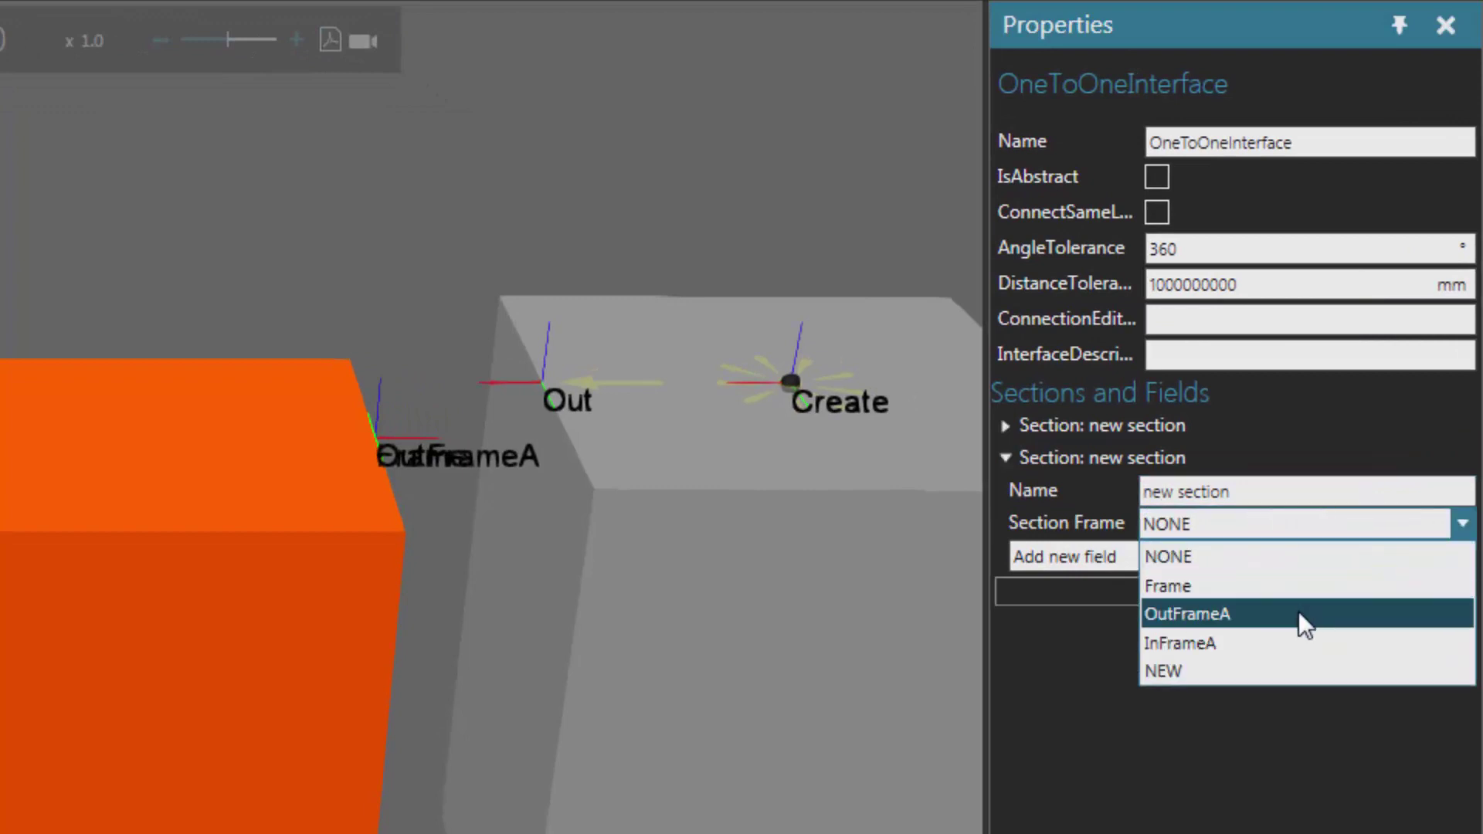
left_click(1299, 589)
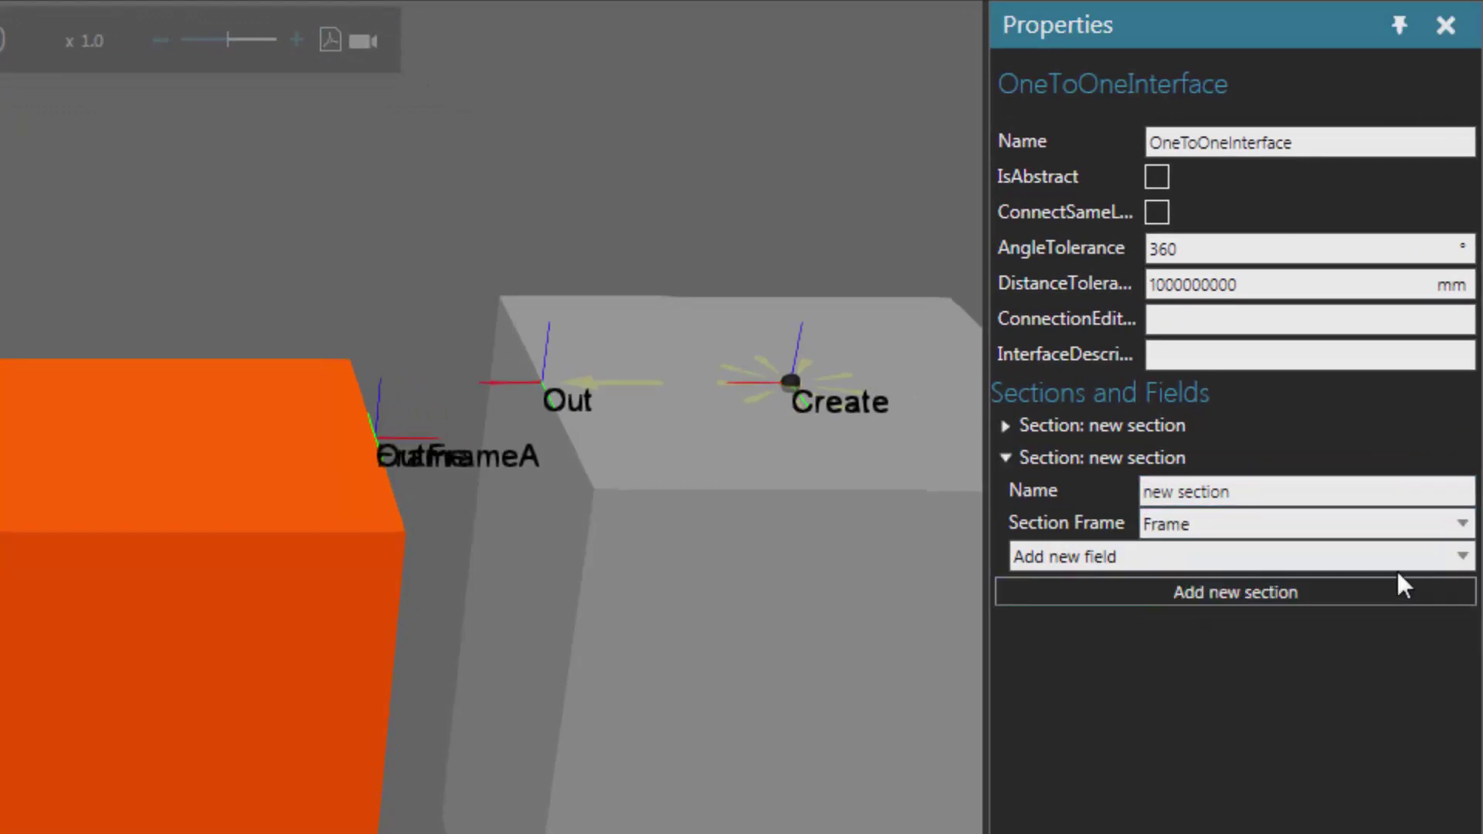
Add a Flow field to the second section with container TwoWayPath and port Output, and expand the first section's flow field for comparison.
left_click(1460, 556)
left_click(1271, 666)
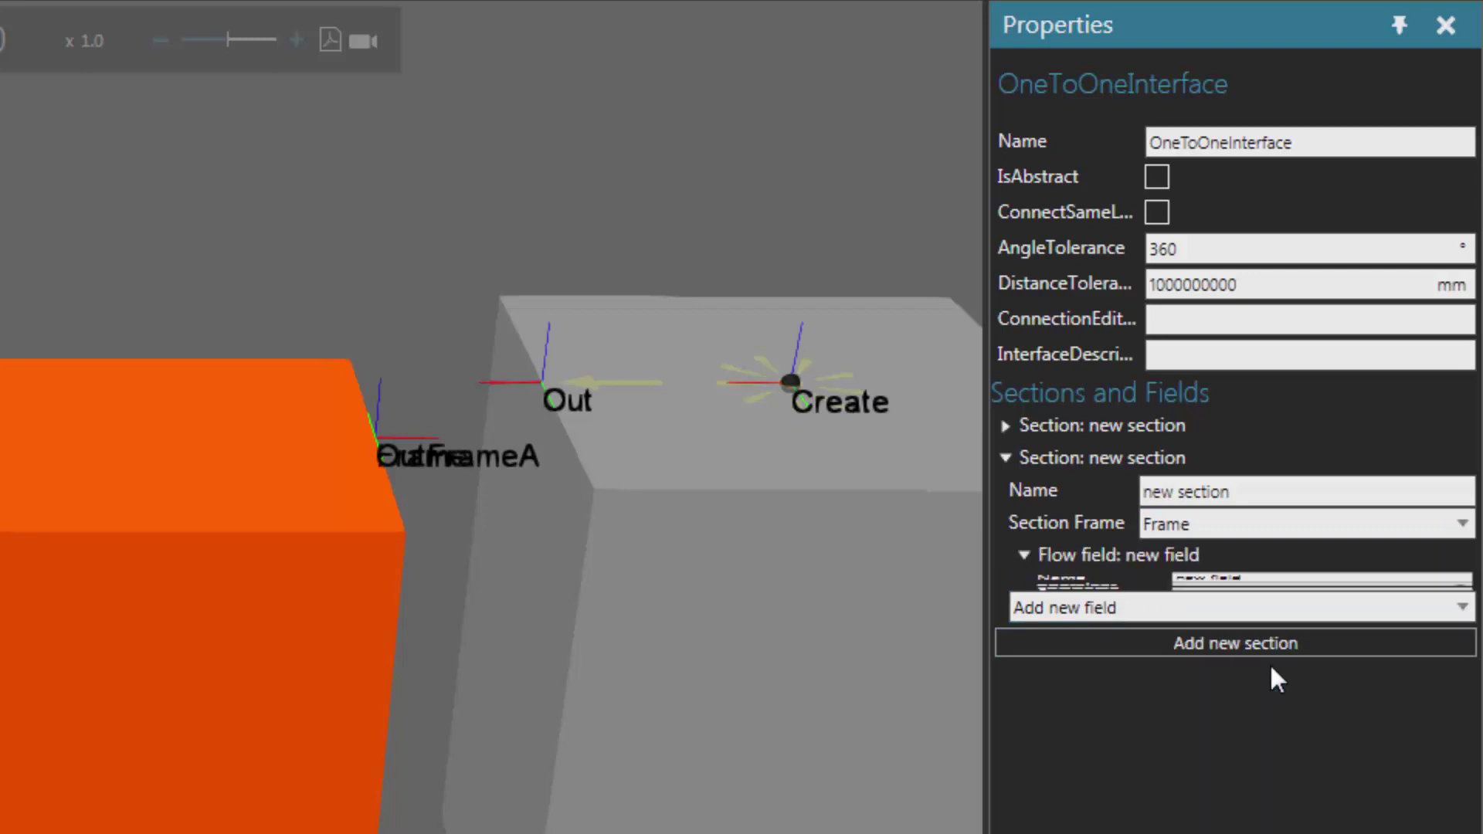
left_click(1449, 621)
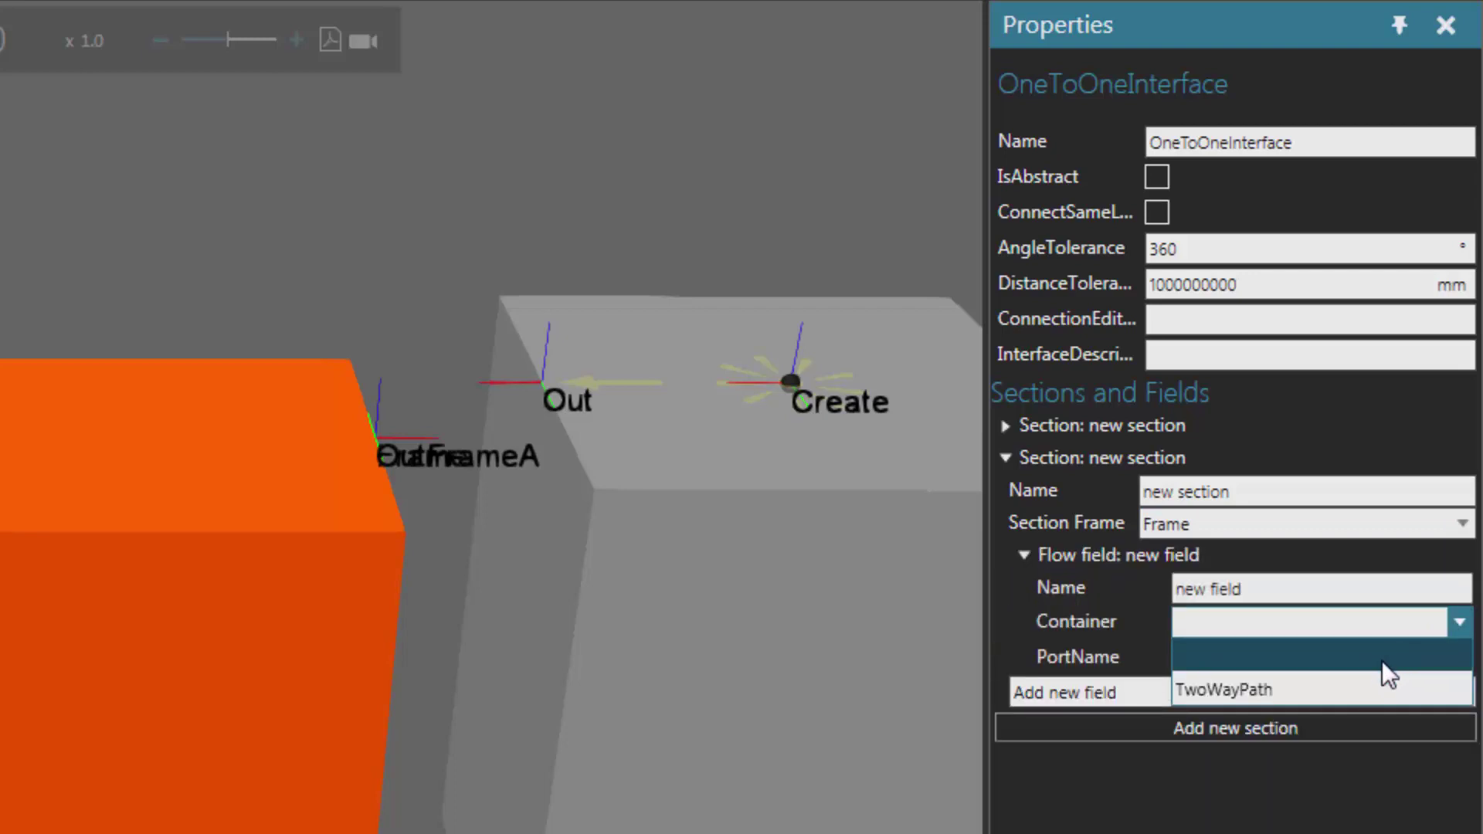
left_click(1373, 679)
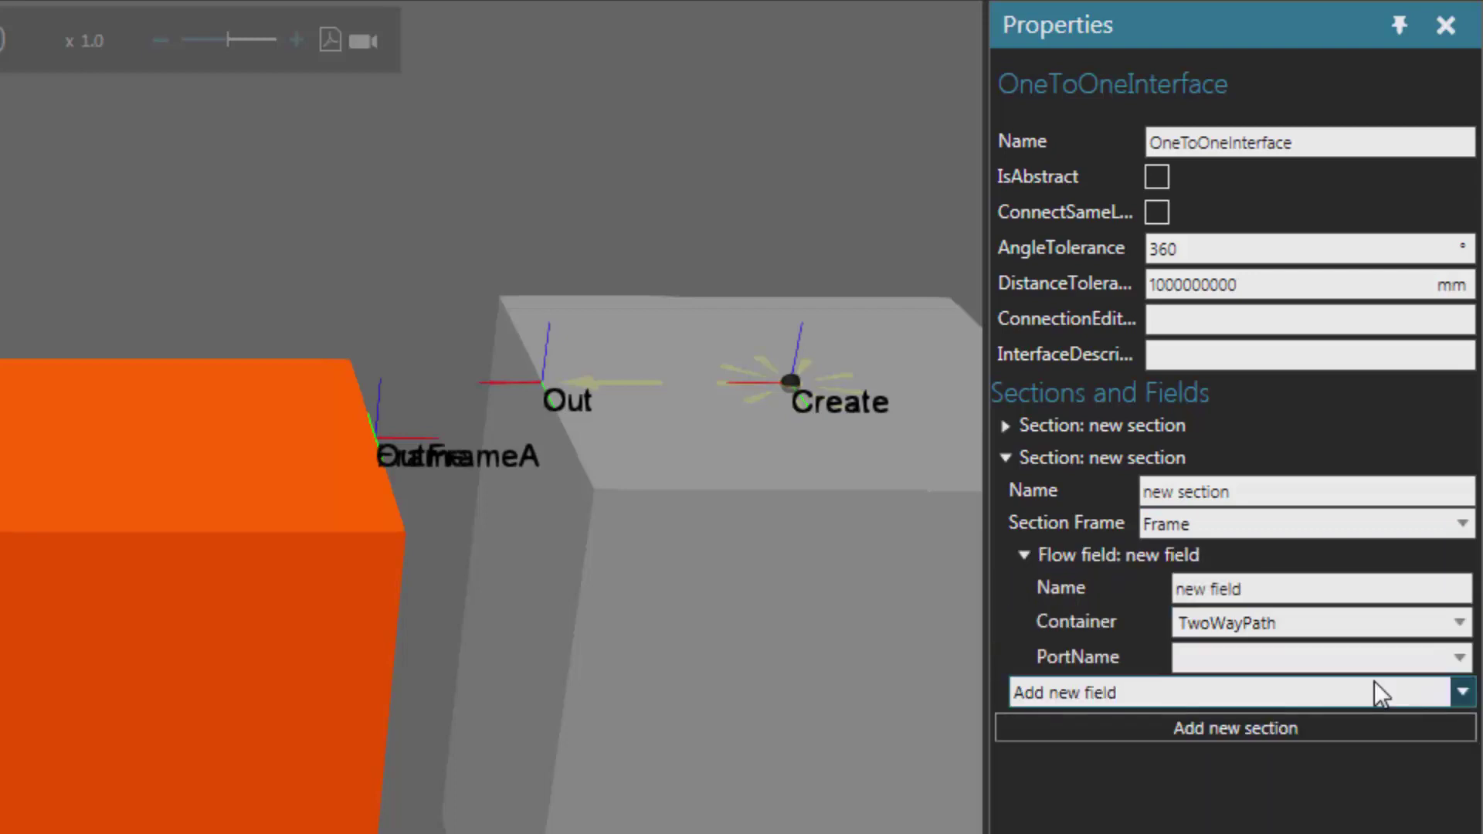
left_click(1460, 661)
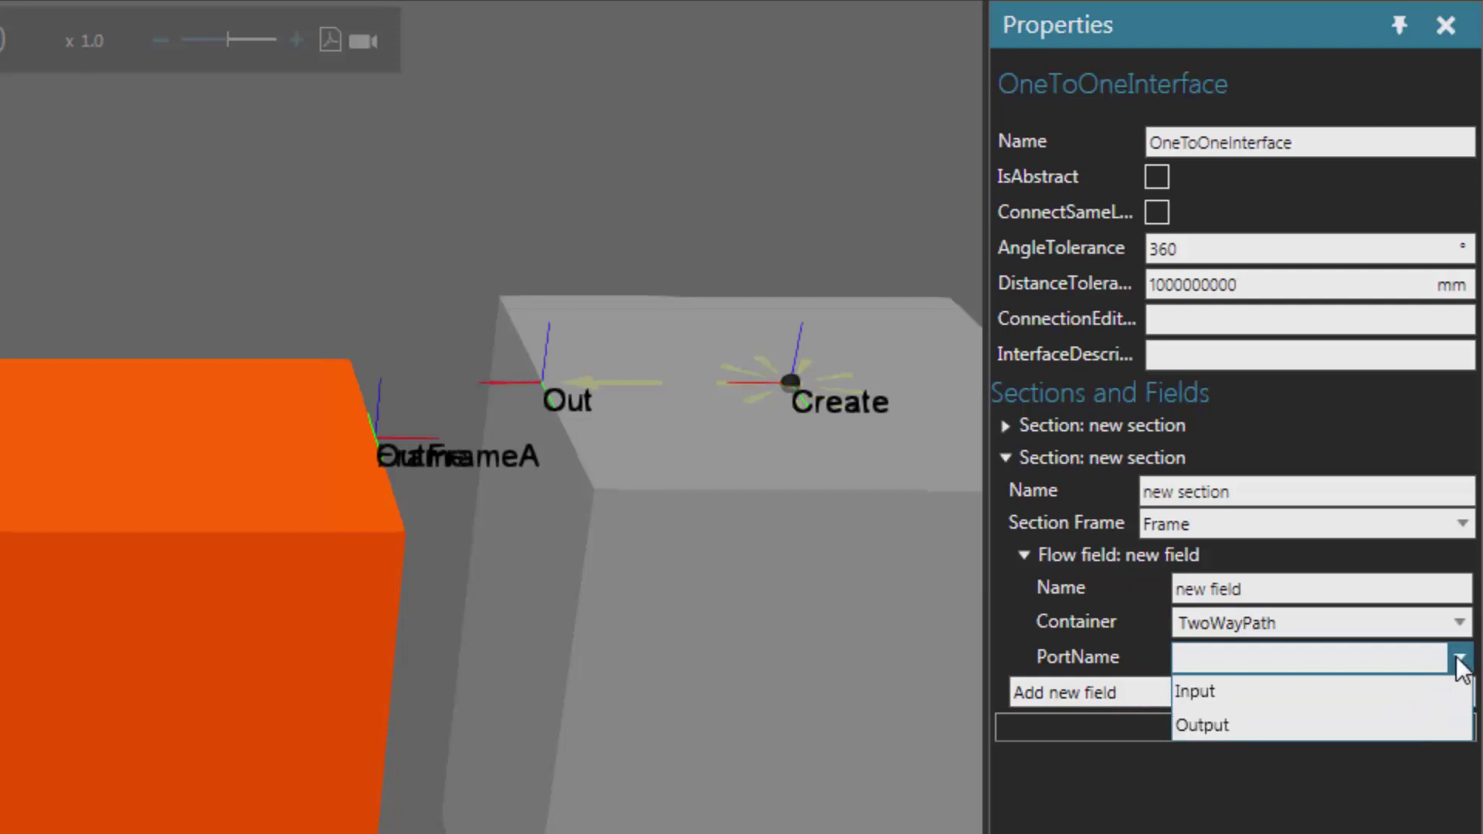
left_click(1313, 728)
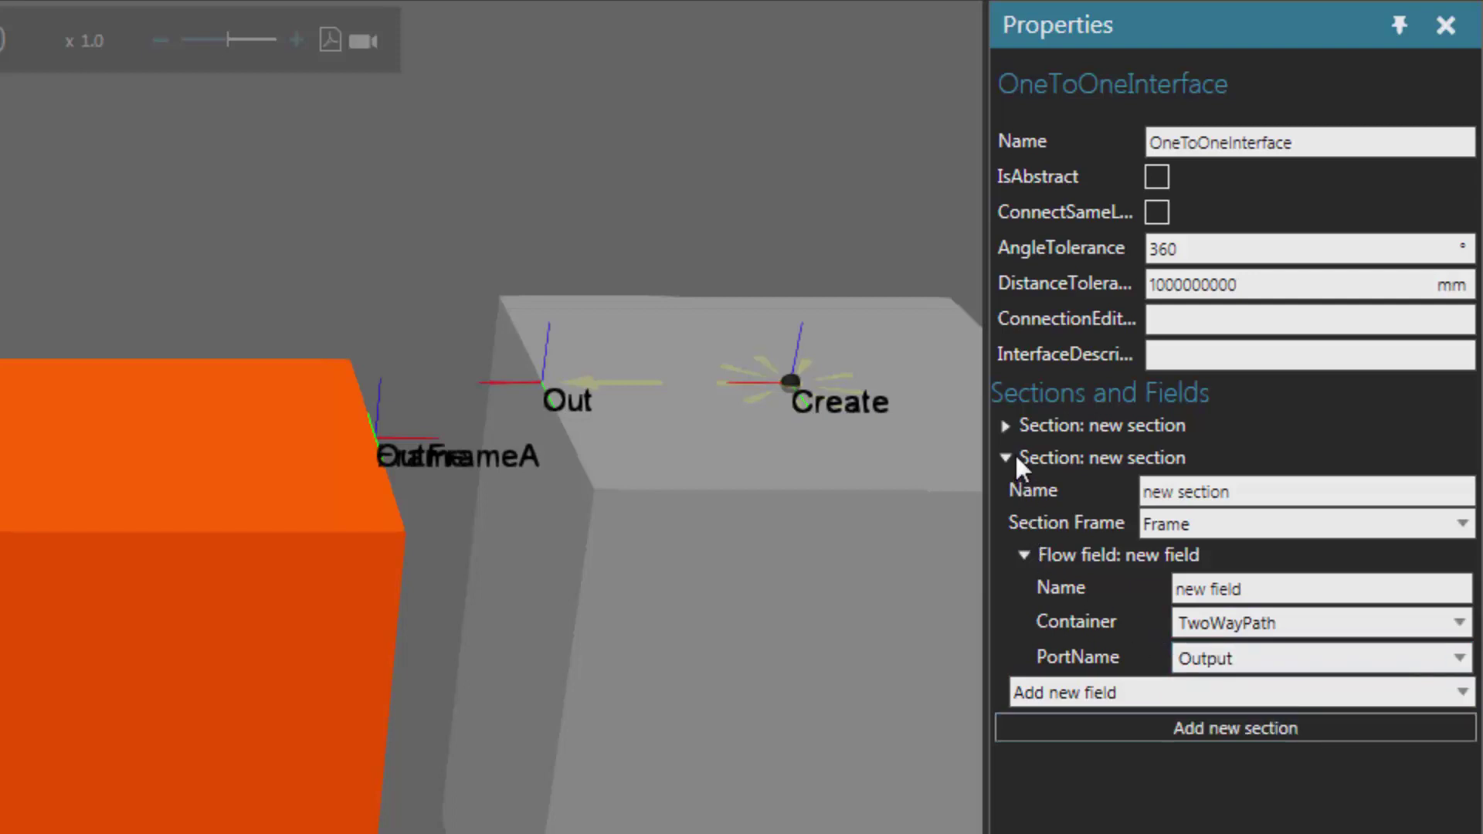
left_click(1005, 425)
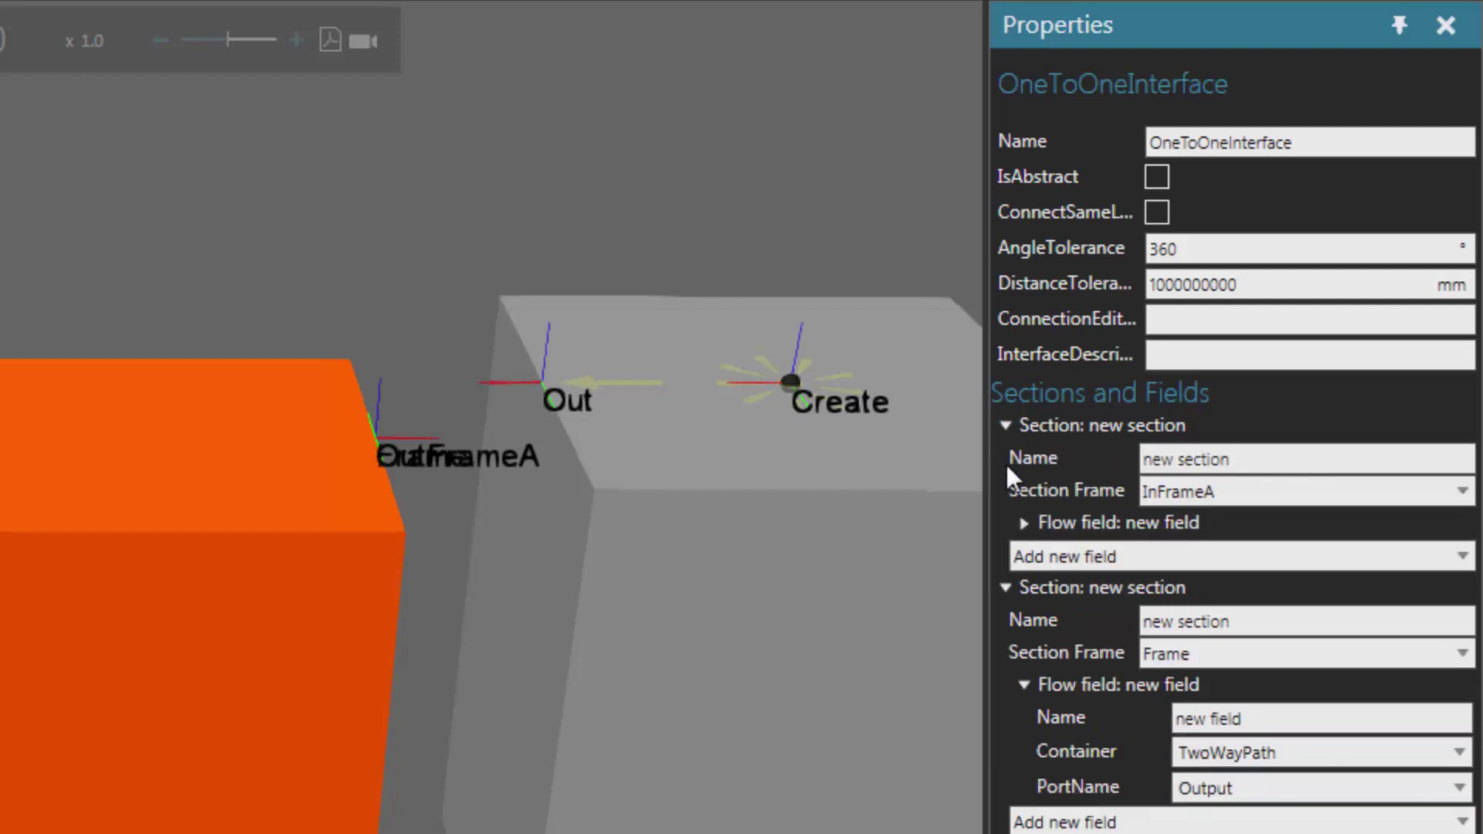
left_click(1023, 523)
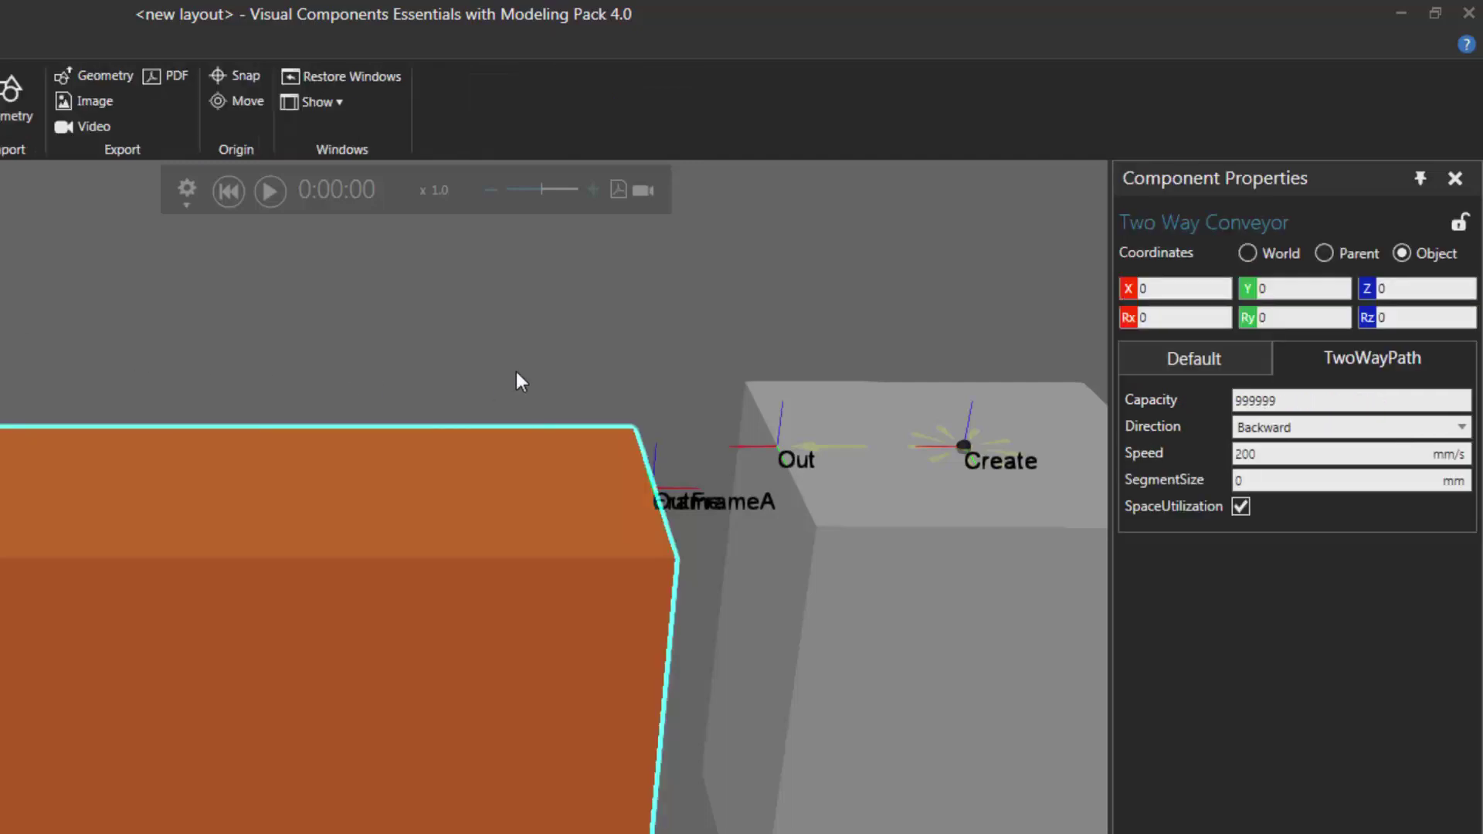
Move the Basic Feeder to the conveyor's OutFrameA end and connect its output there.
right_click_drag(555, 373, 605, 462)
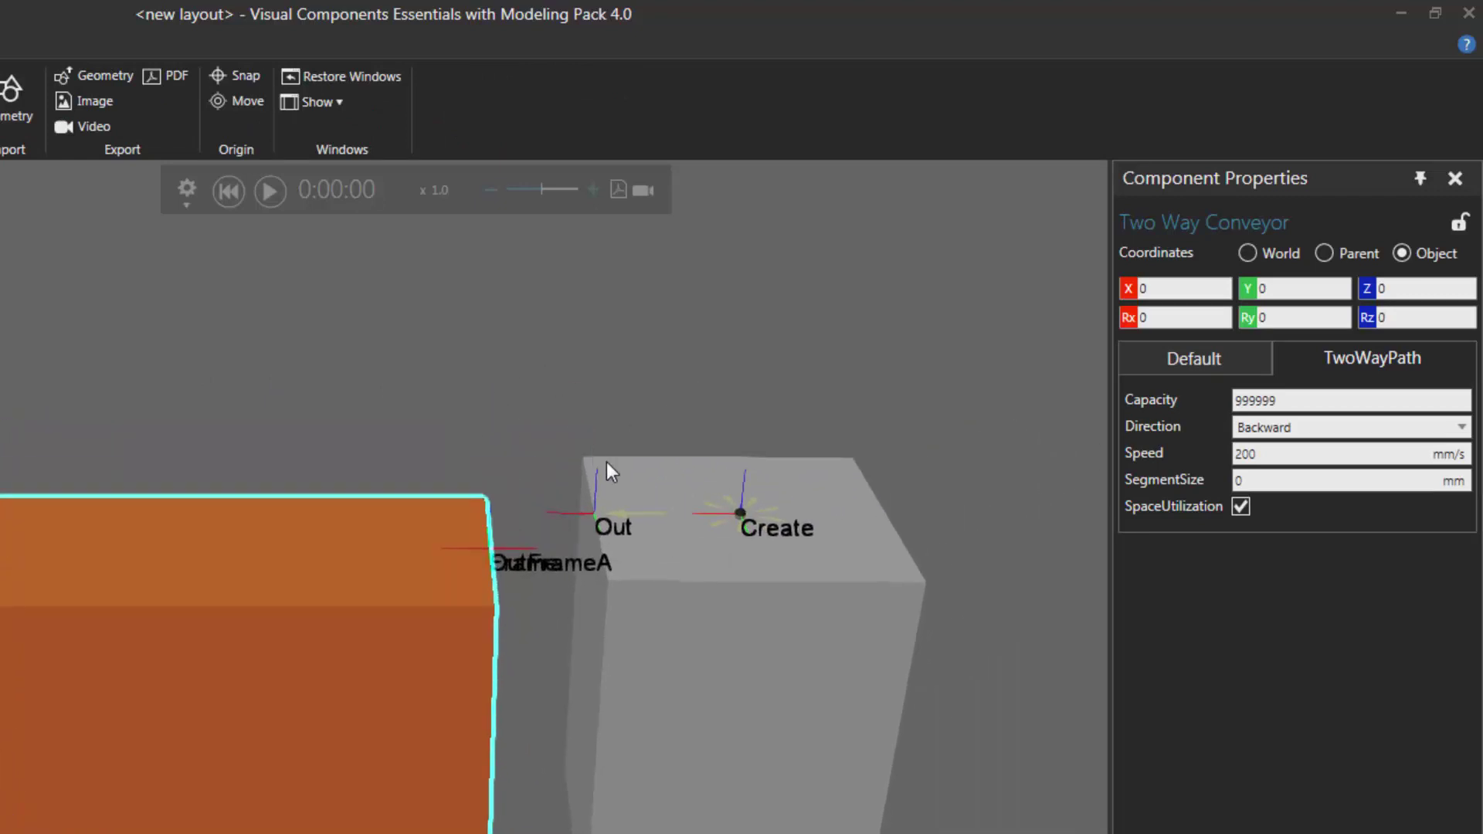
left_click(661, 583)
left_click_drag(692, 596, 638, 706)
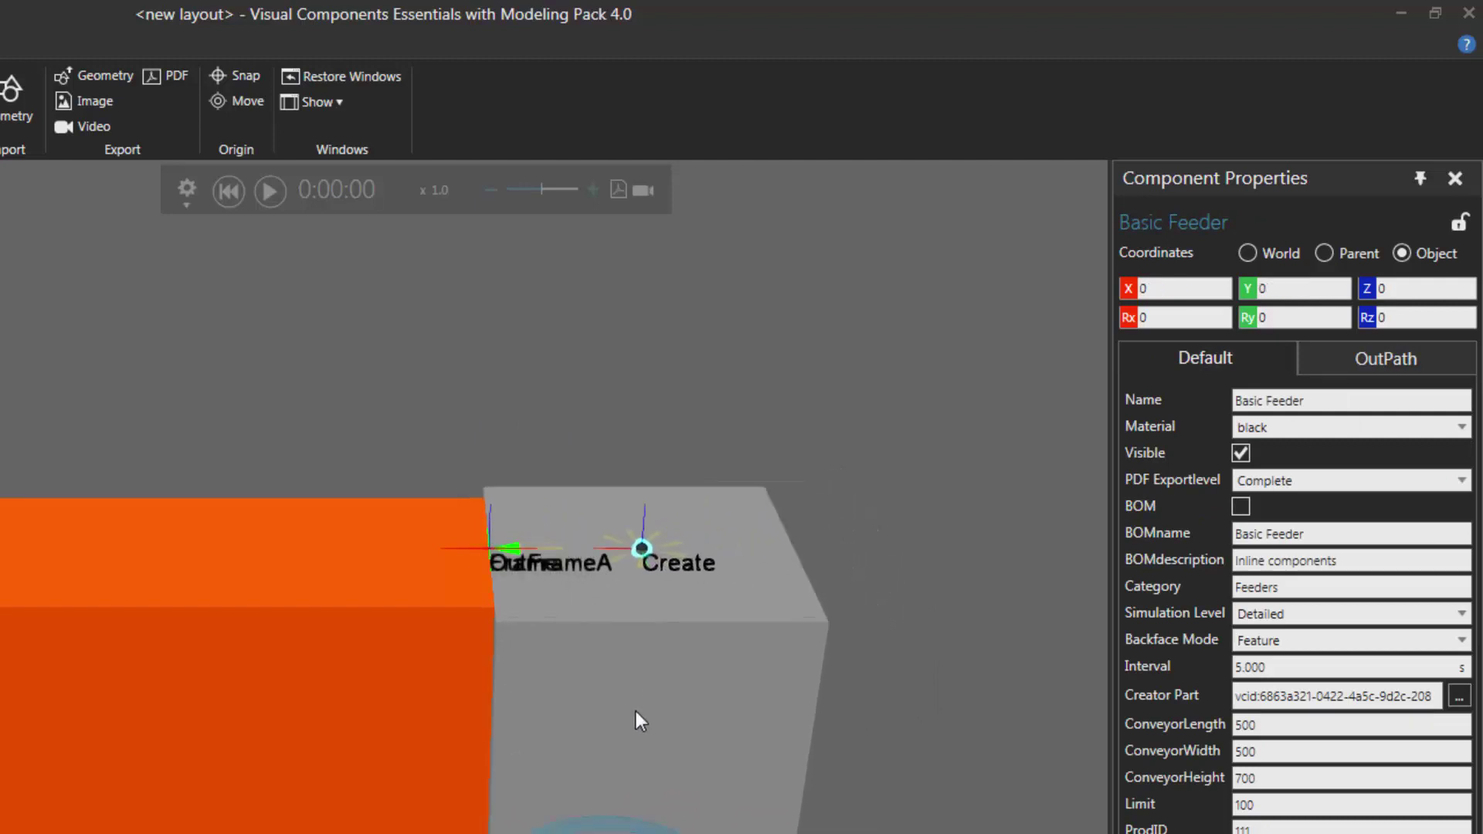
Set the conveyor's TwoWayPath direction to Forward (Auto) and run the simulation.
left_click(325, 627)
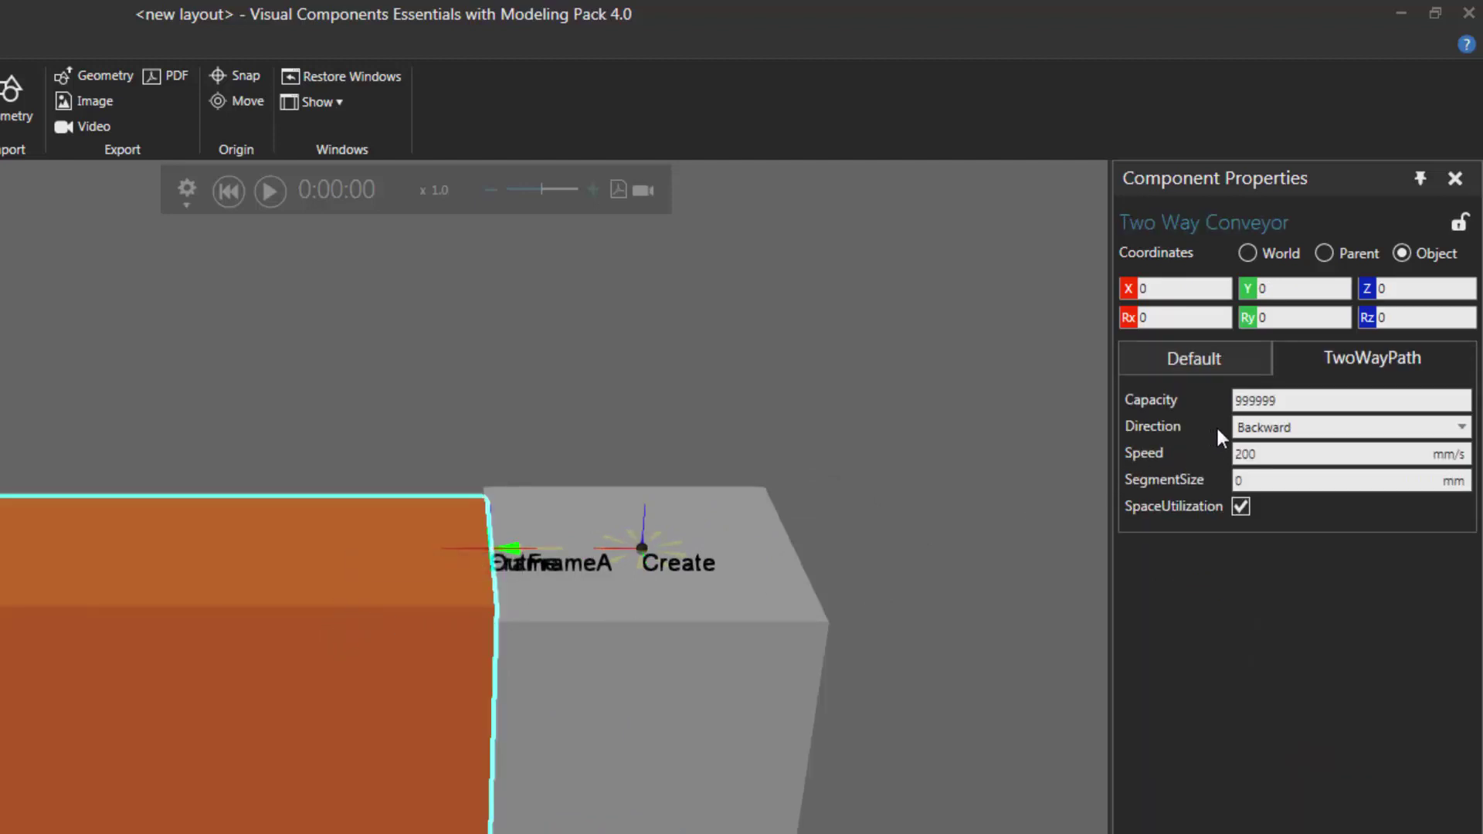
left_click(1267, 429)
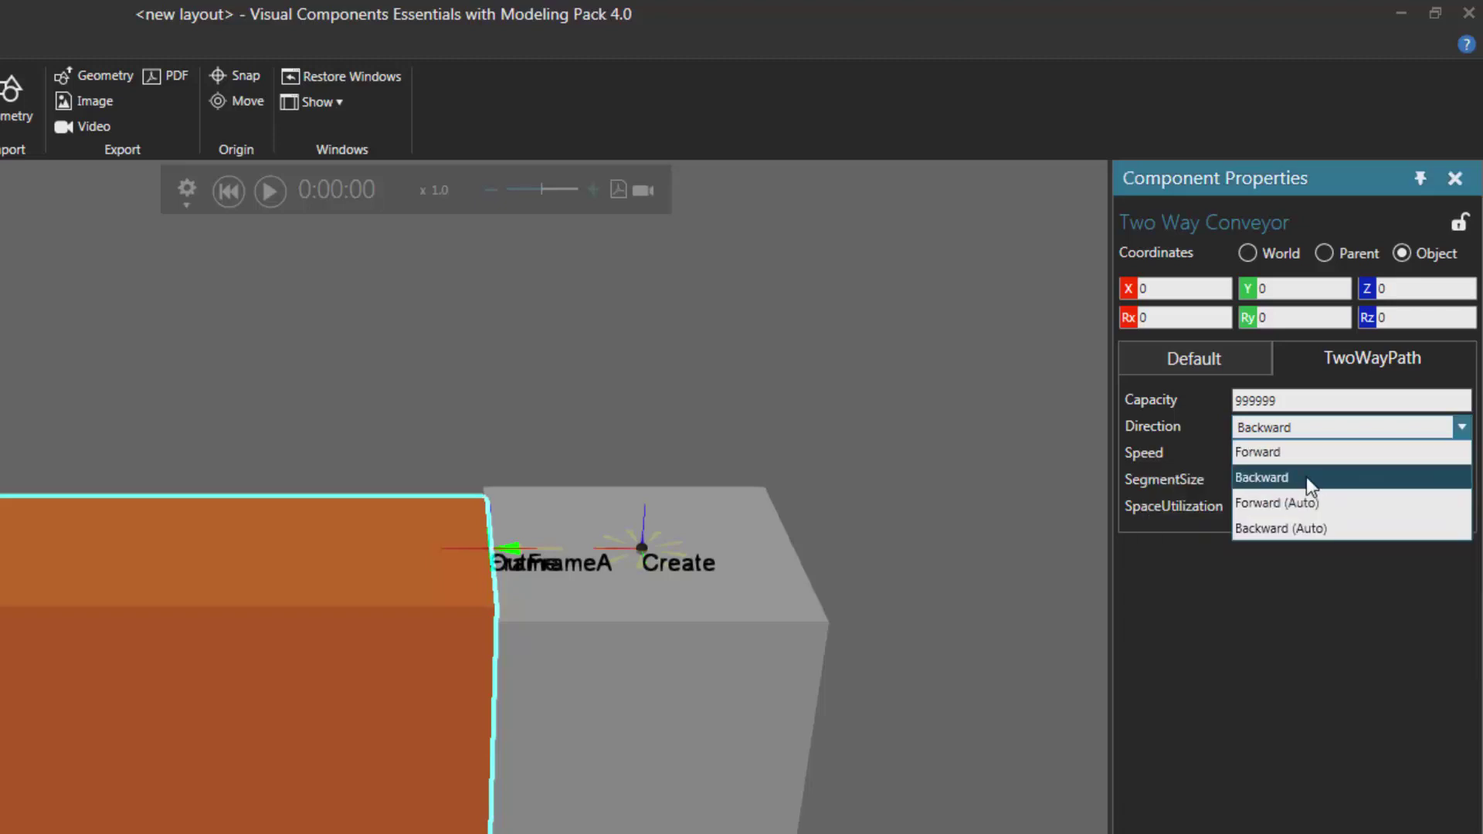
left_click(1341, 502)
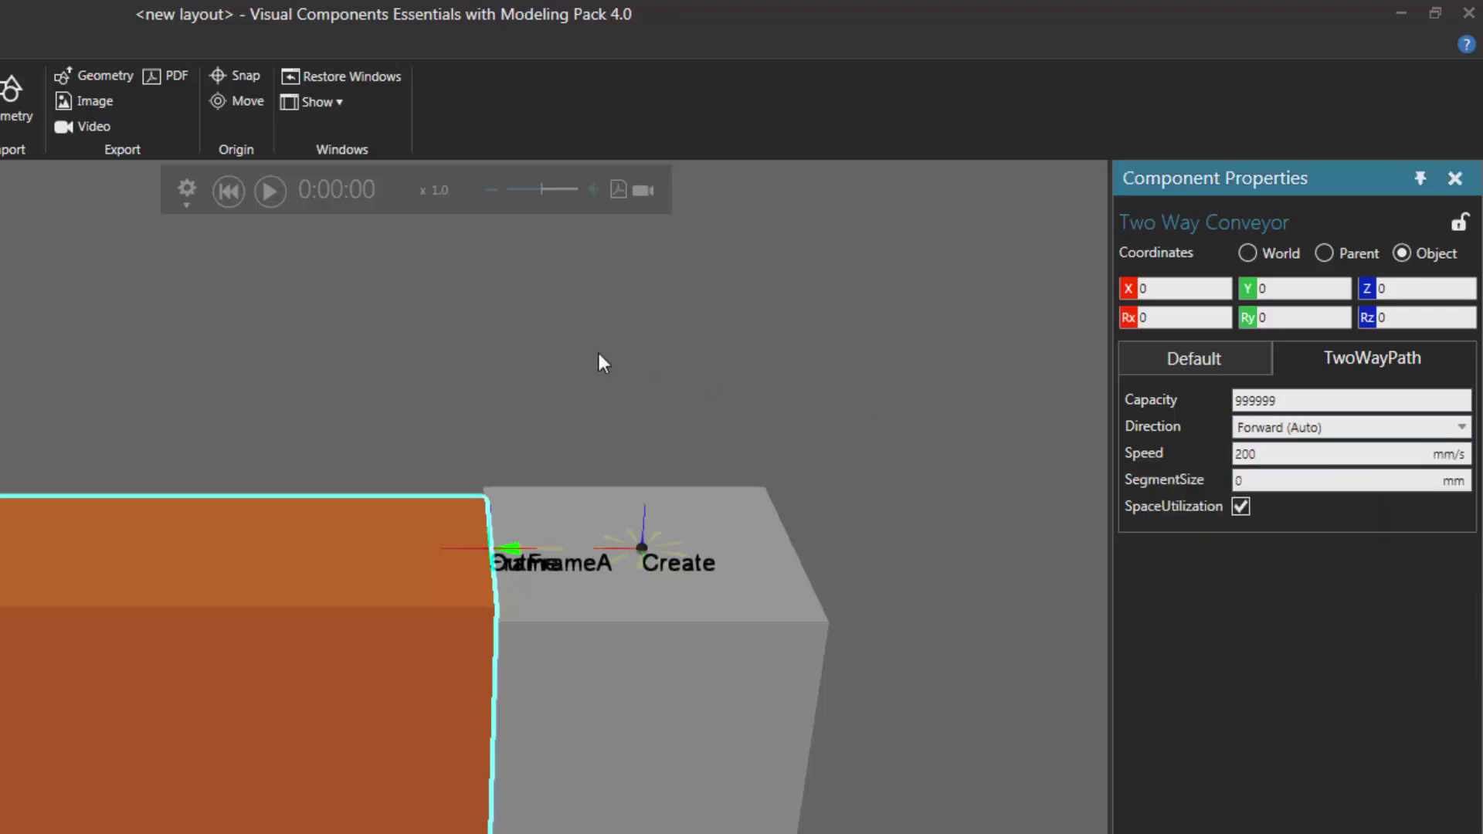
left_click(272, 193)
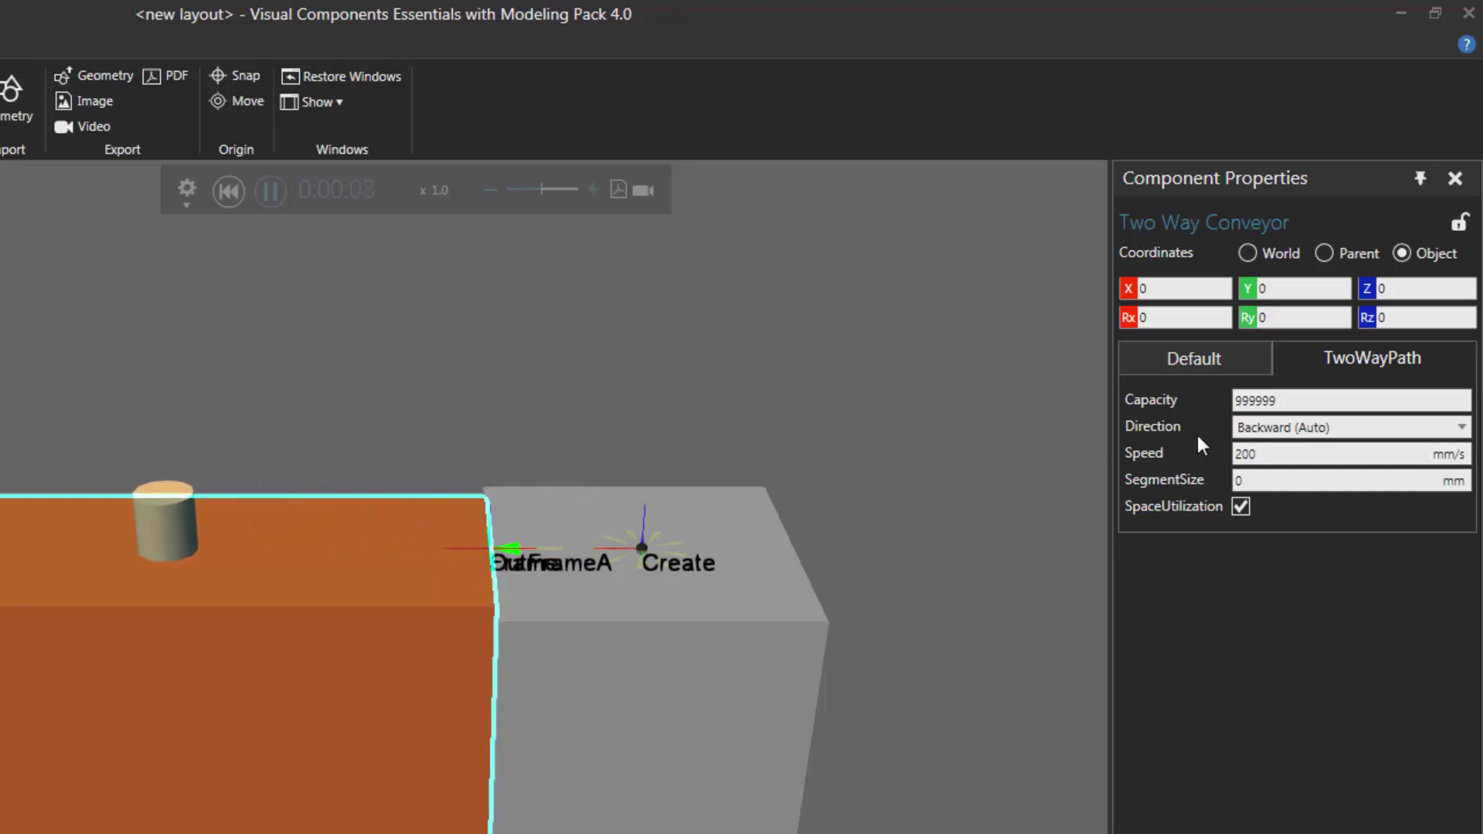
Choose Backward (Auto) as the conveyor's TwoWayPath direction during the run, and reset the simulation.
mouse_move(1372, 433)
left_click(1462, 427)
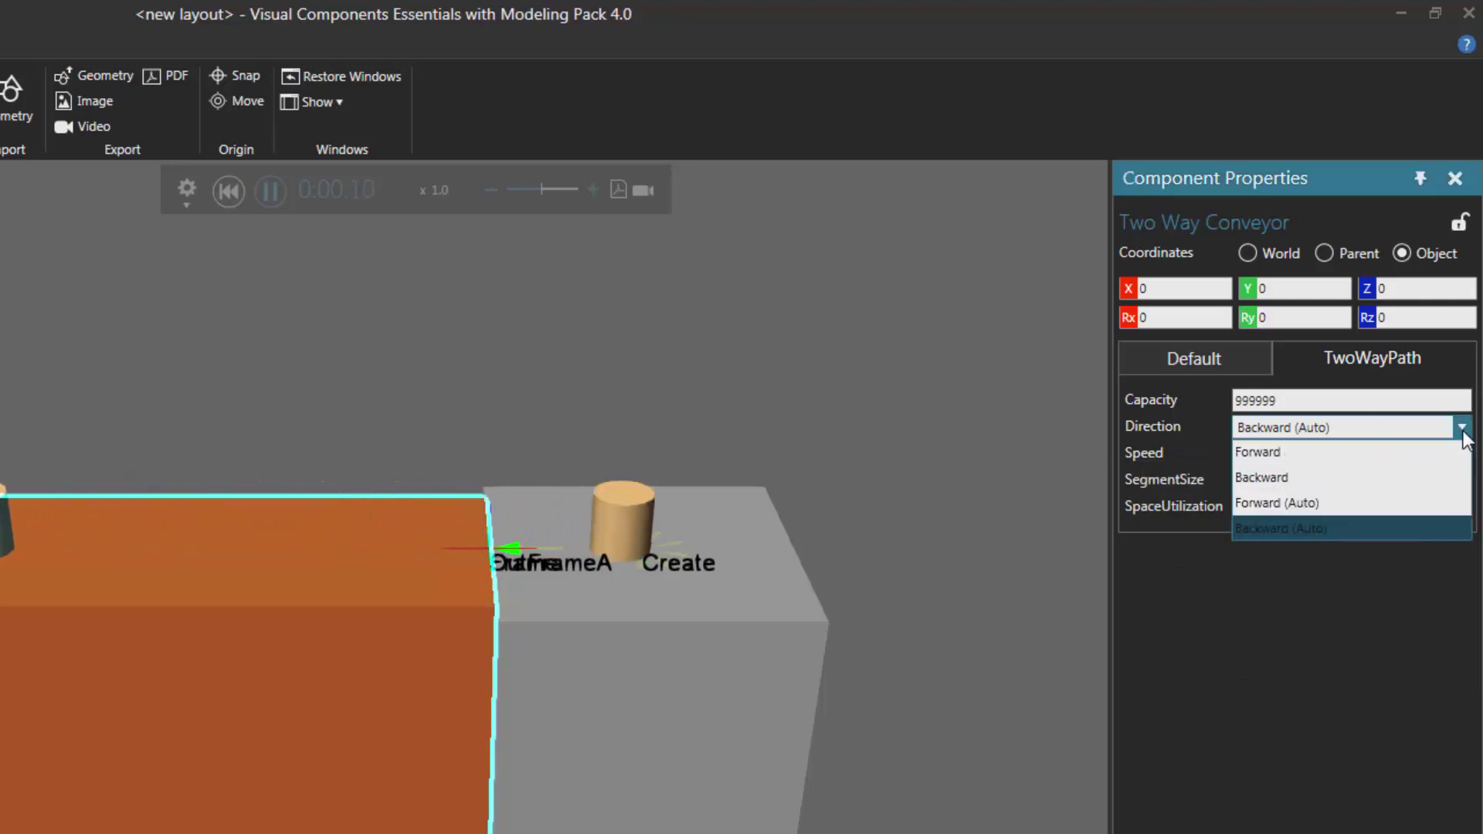
left_click(1388, 527)
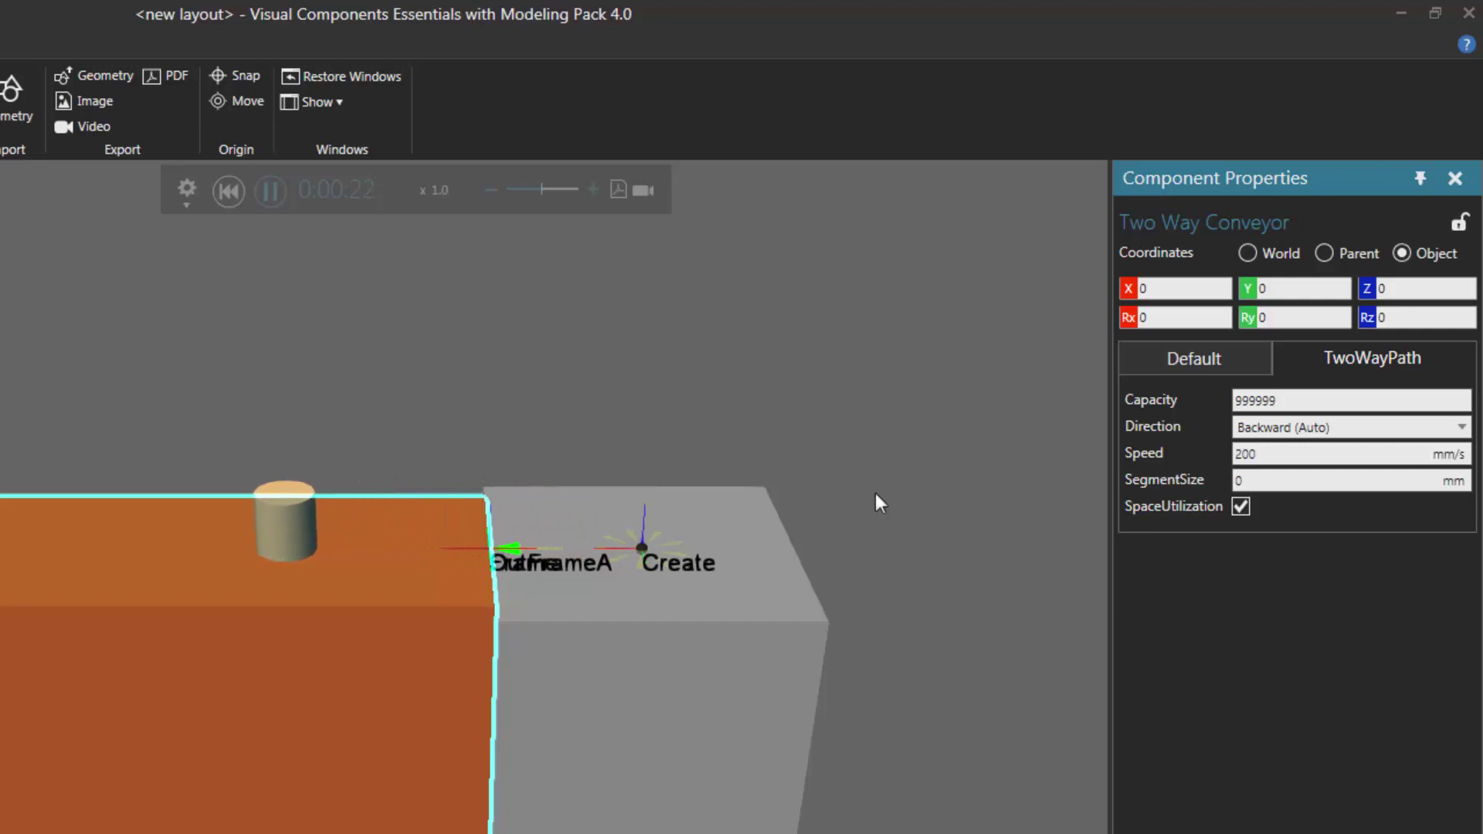
left_click(229, 190)
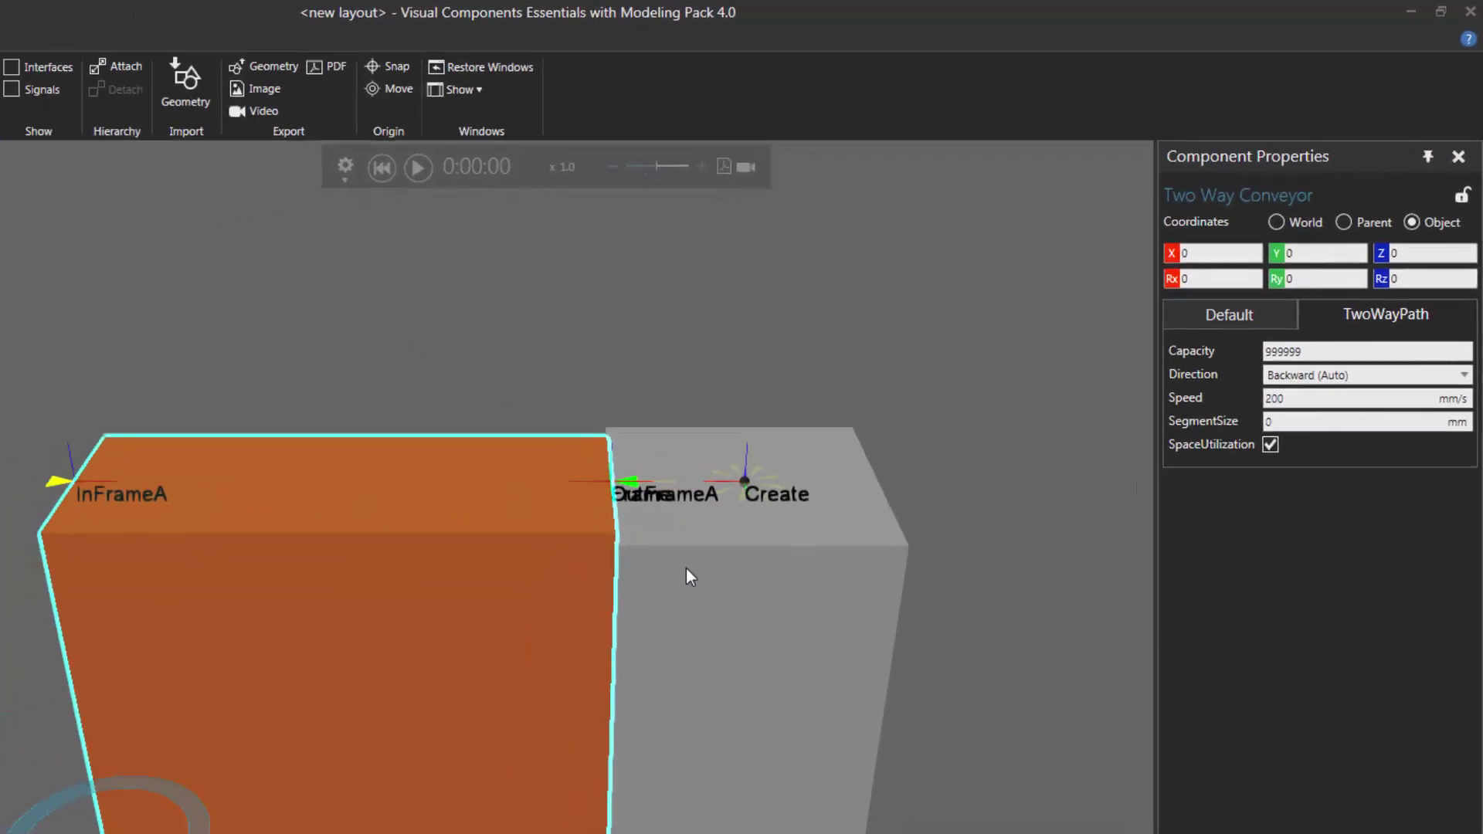
Detach the Basic Feeder from the conveyor by moving it away from the OutFrameA end.
left_click(582, 691)
left_click_drag(842, 483, 894, 370)
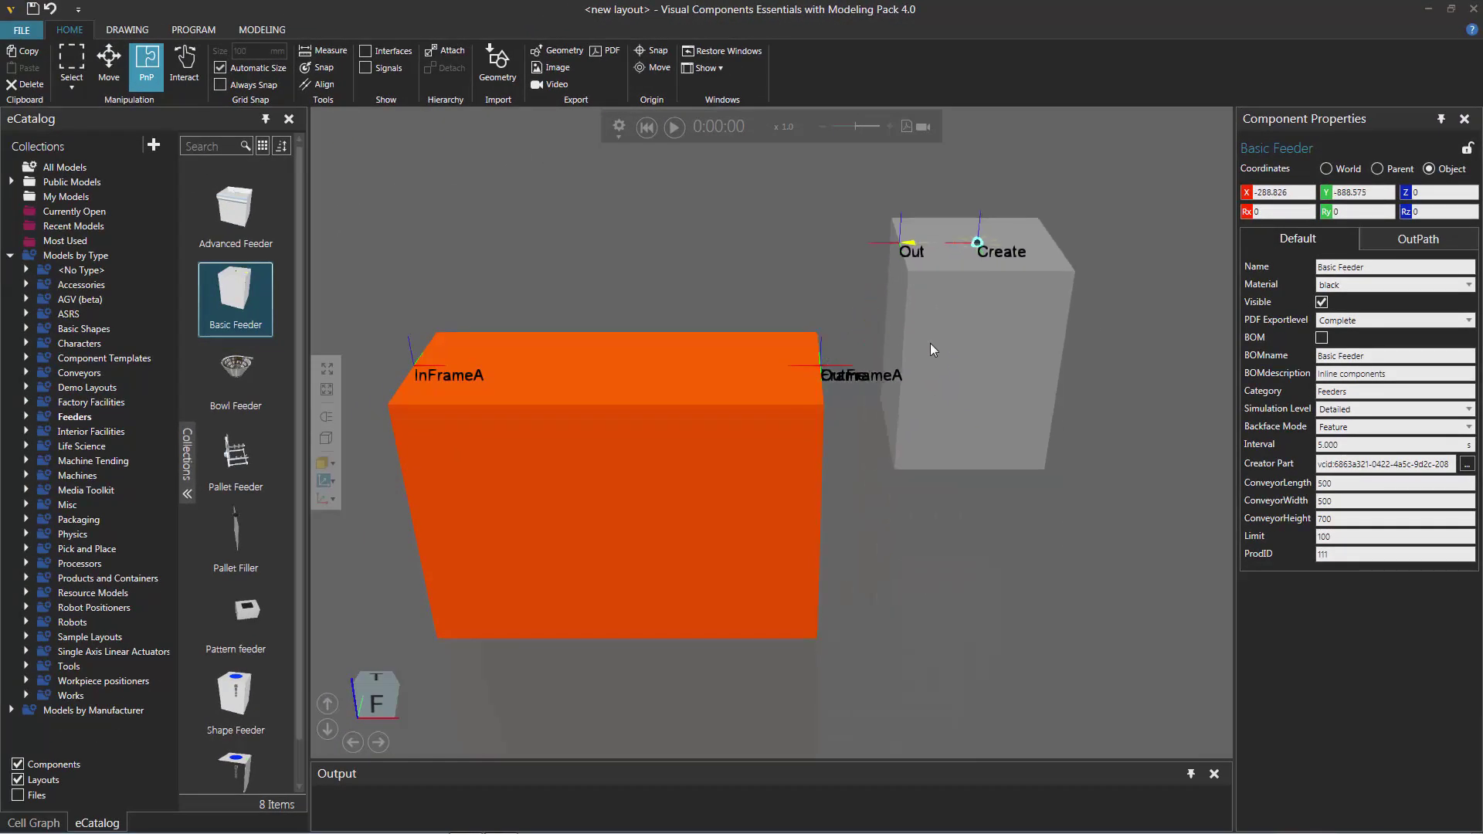
right_click_drag(902, 476, 966, 570, "ctrl")
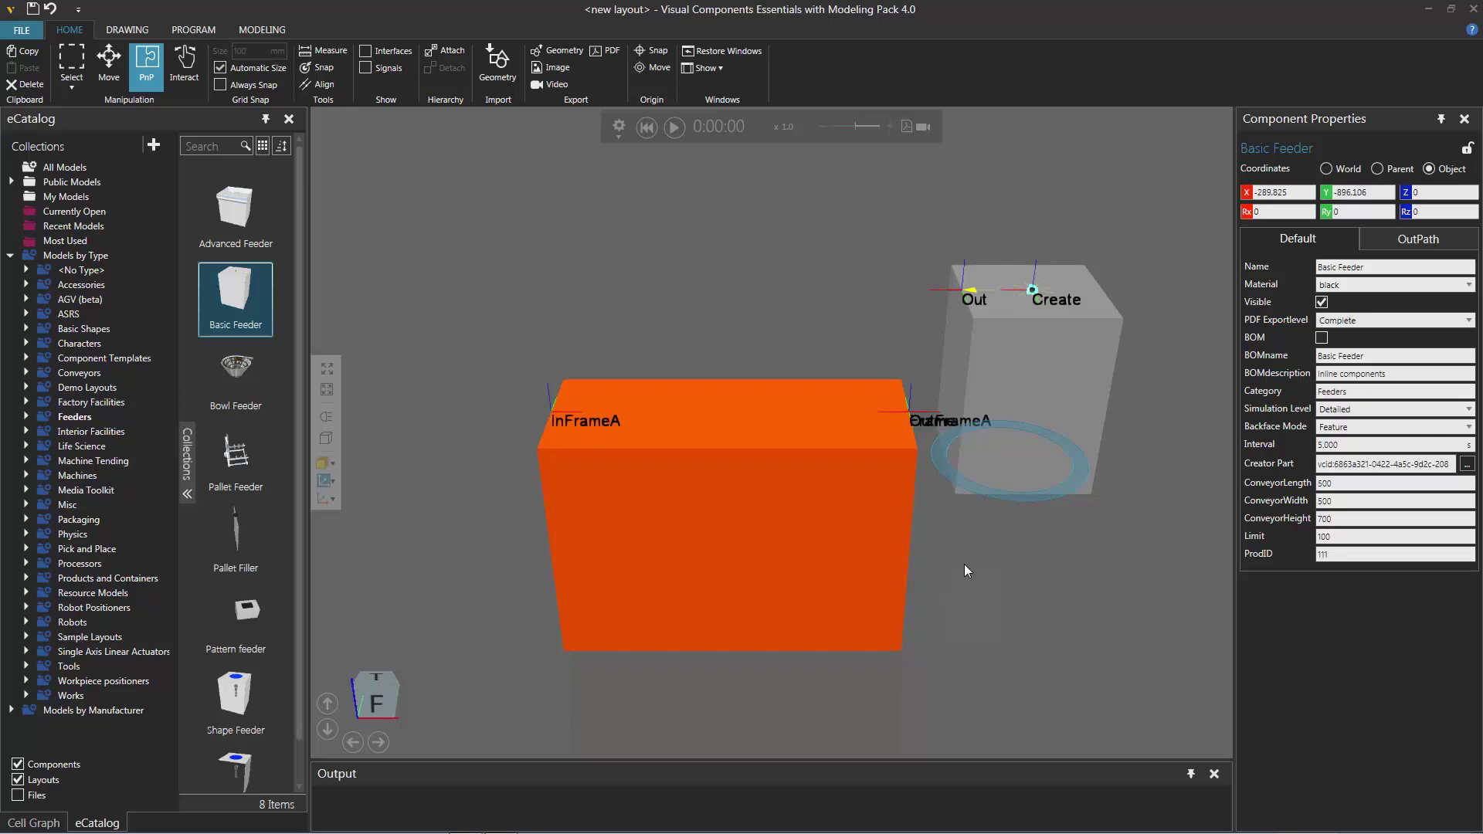
scroll(965, 569, "up", 2)
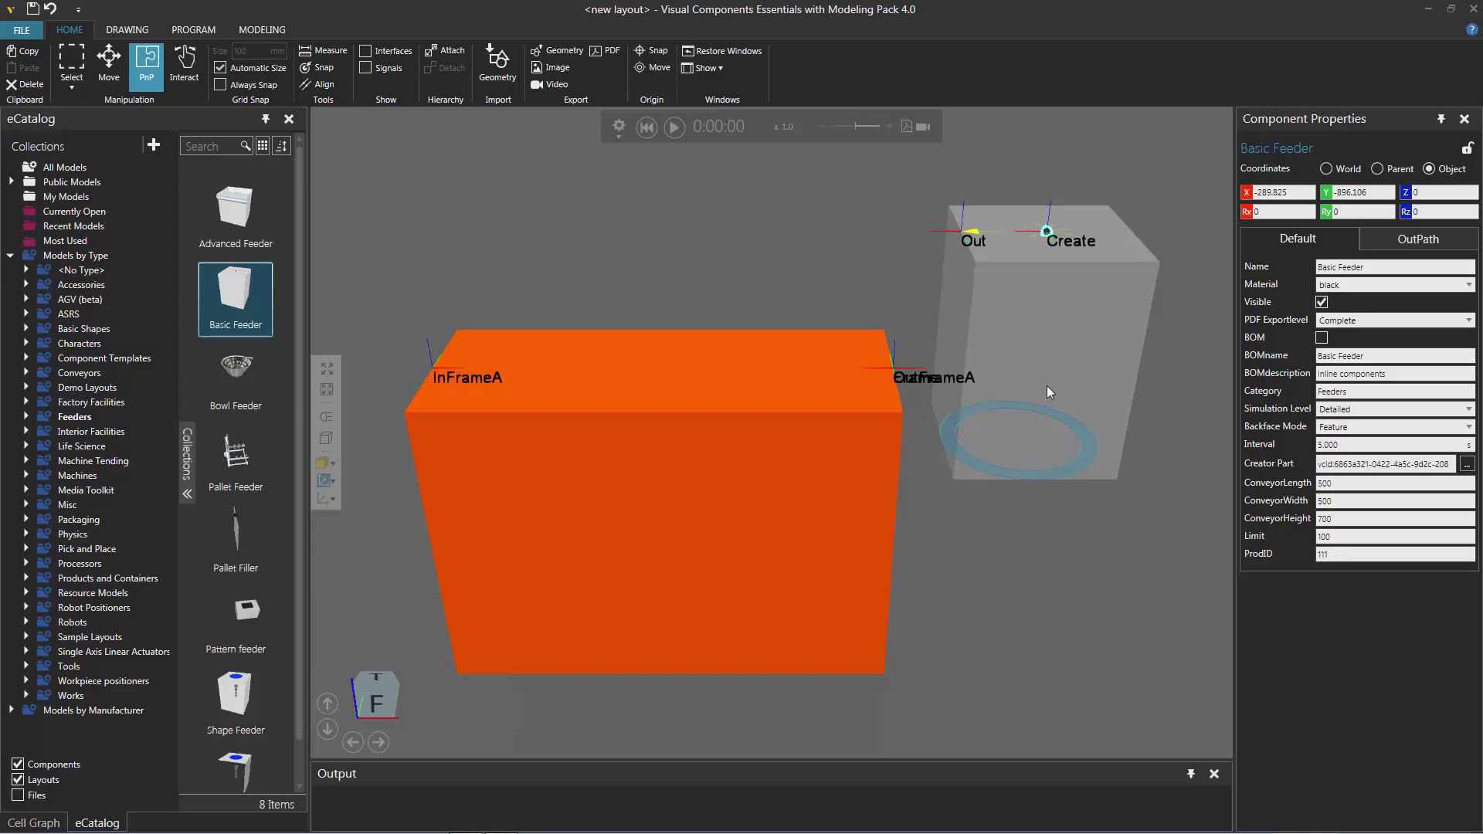
Add another One To One interface behavior to the conveyor and give it a section with section frame OutFrameA.
left_click(752, 419)
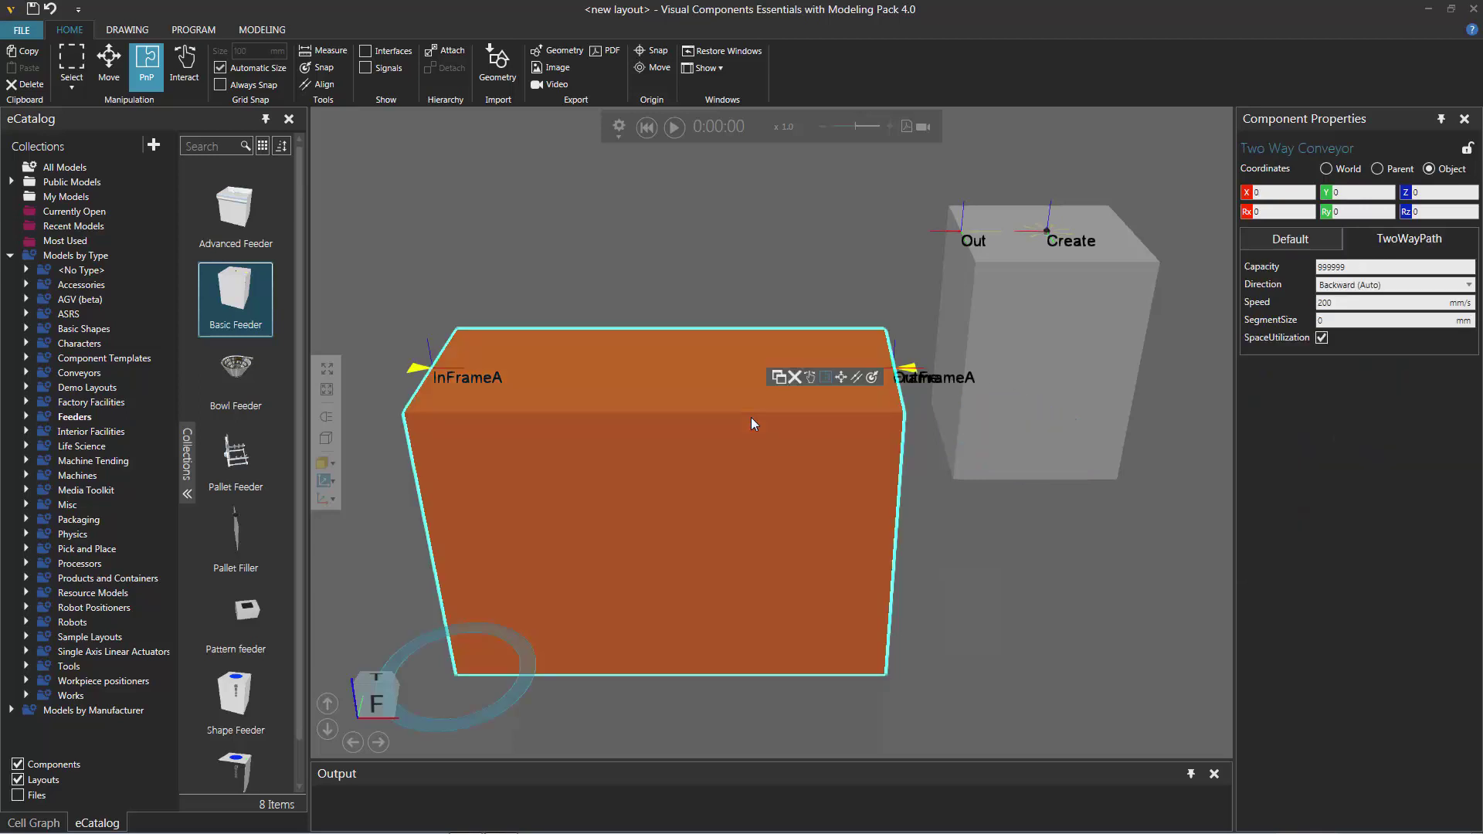
left_click(276, 32)
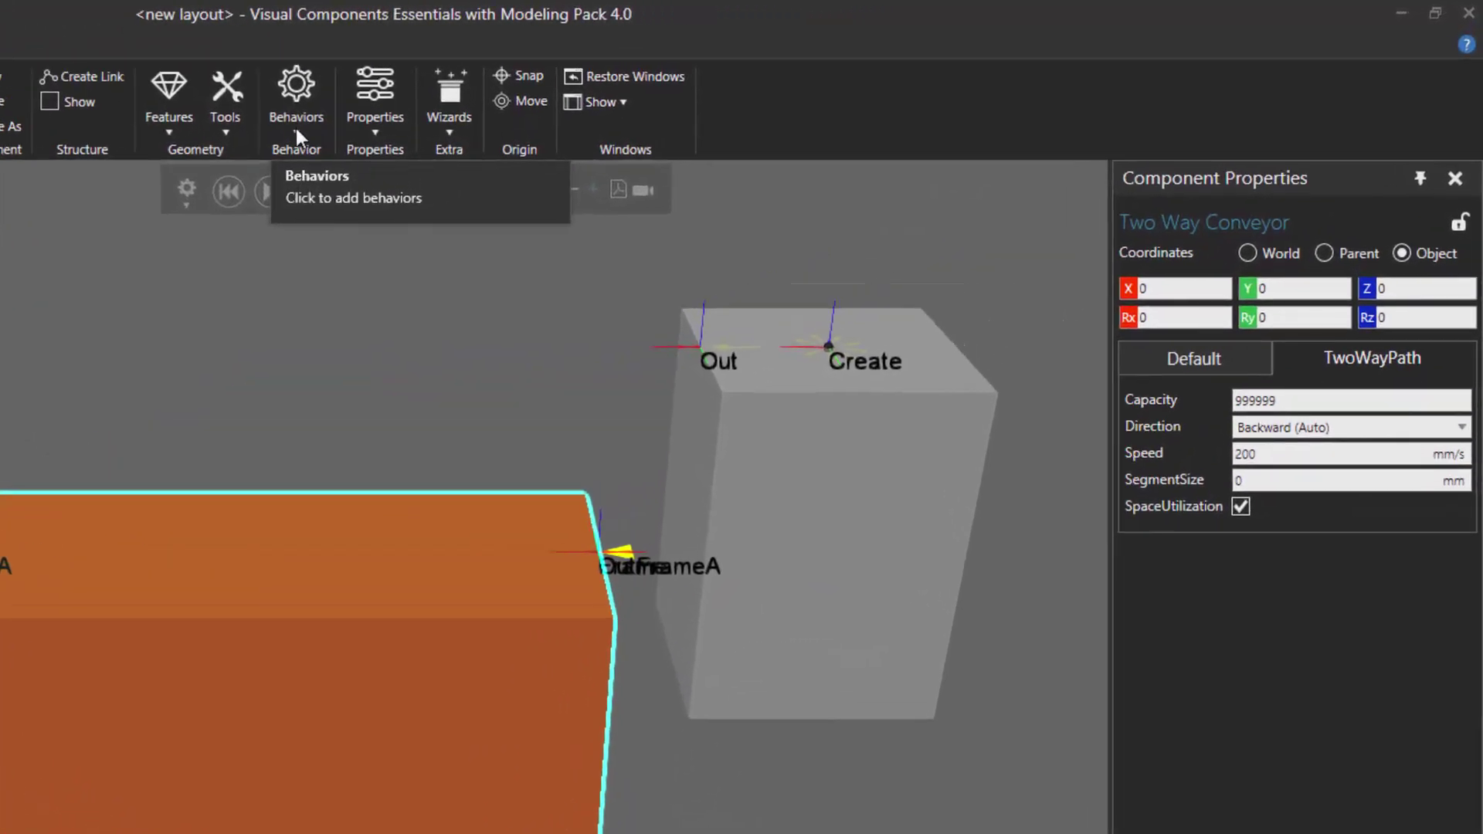
left_click(295, 128)
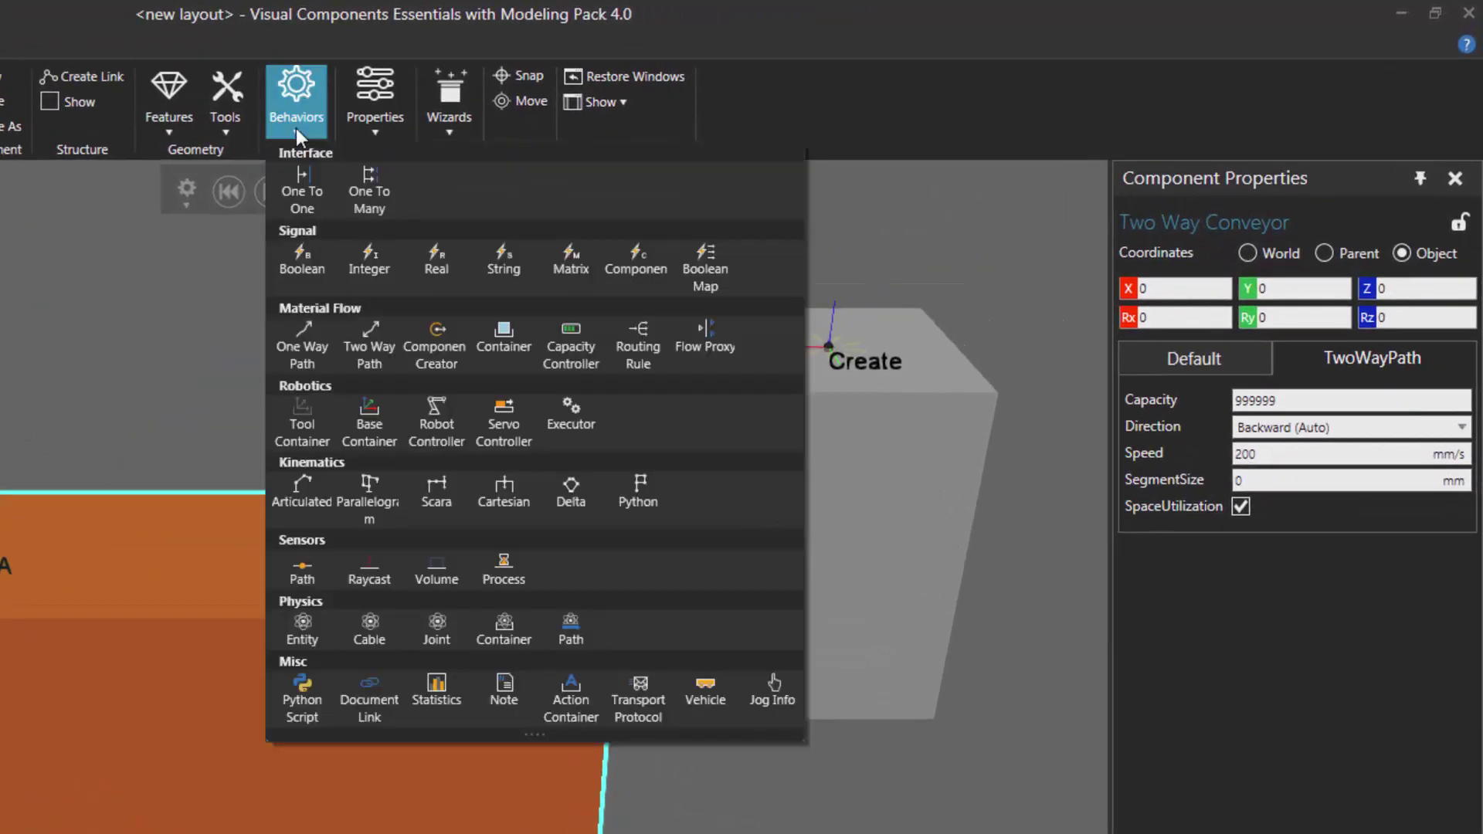
left_click(300, 188)
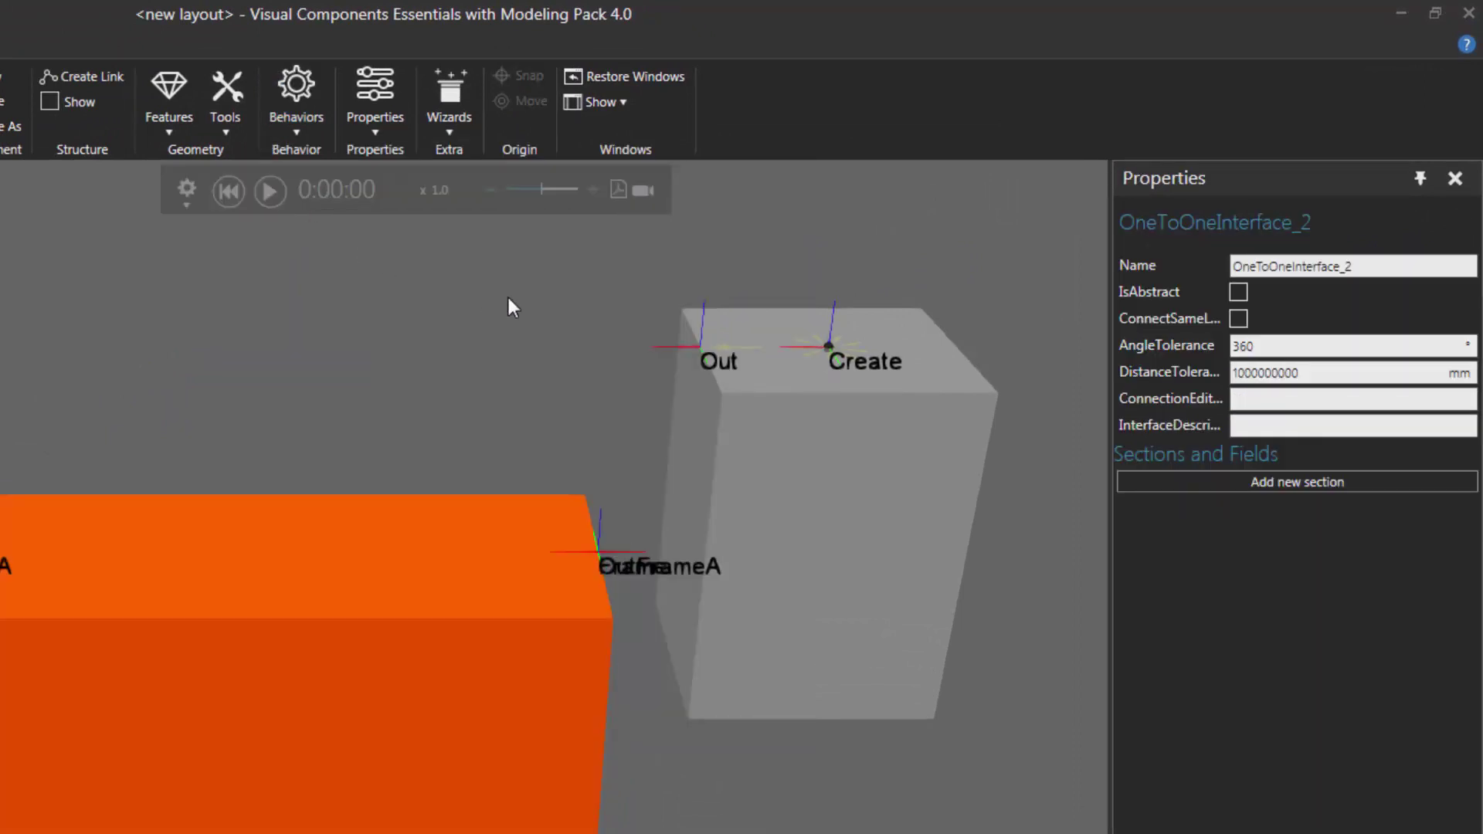
left_click(1149, 480)
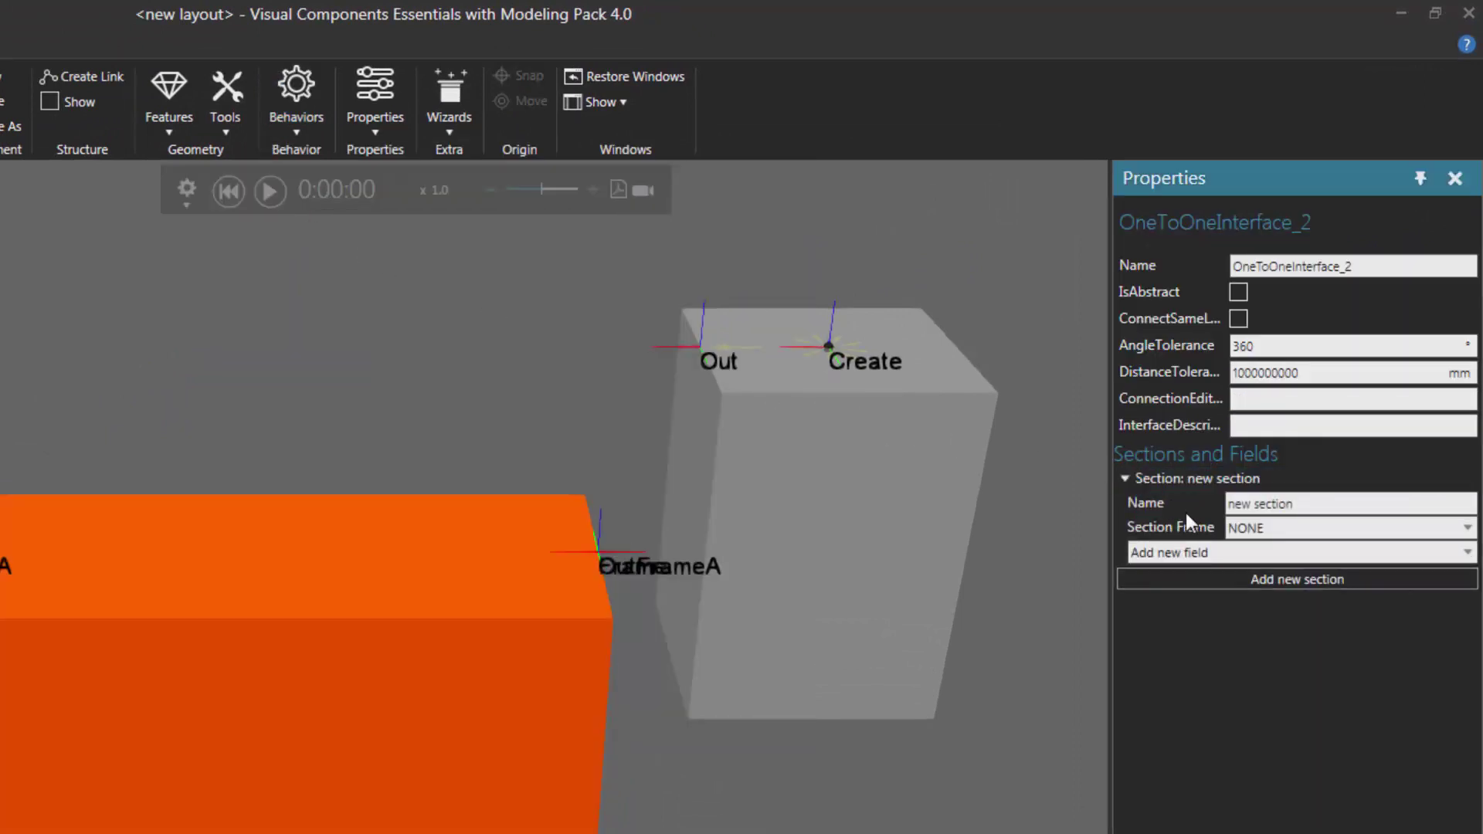
left_click(1334, 528)
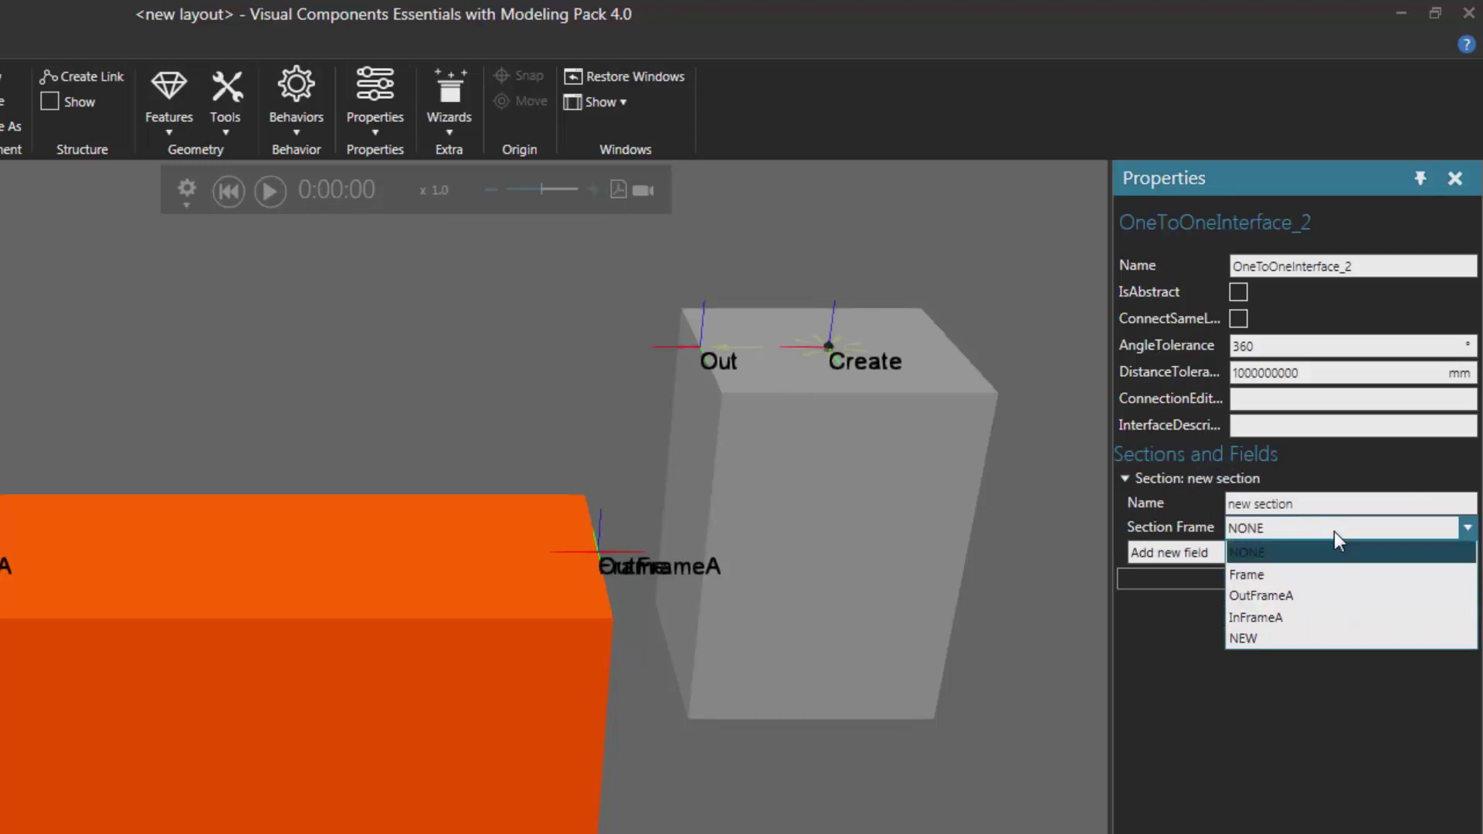
left_click(1343, 594)
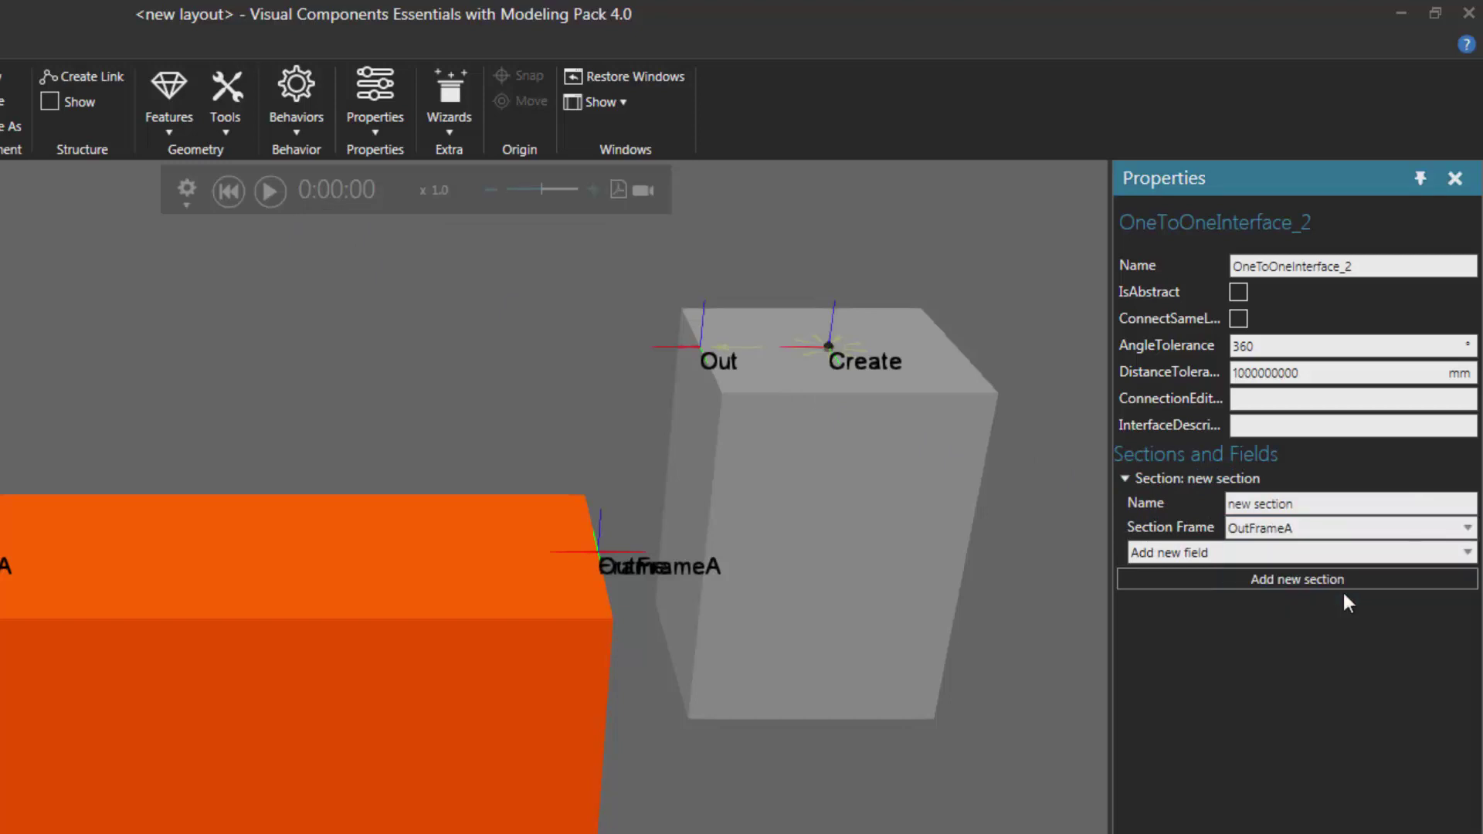
Add a Flow field to the OutFrameA section with container TwoWayPath and port Output.
left_click(1466, 553)
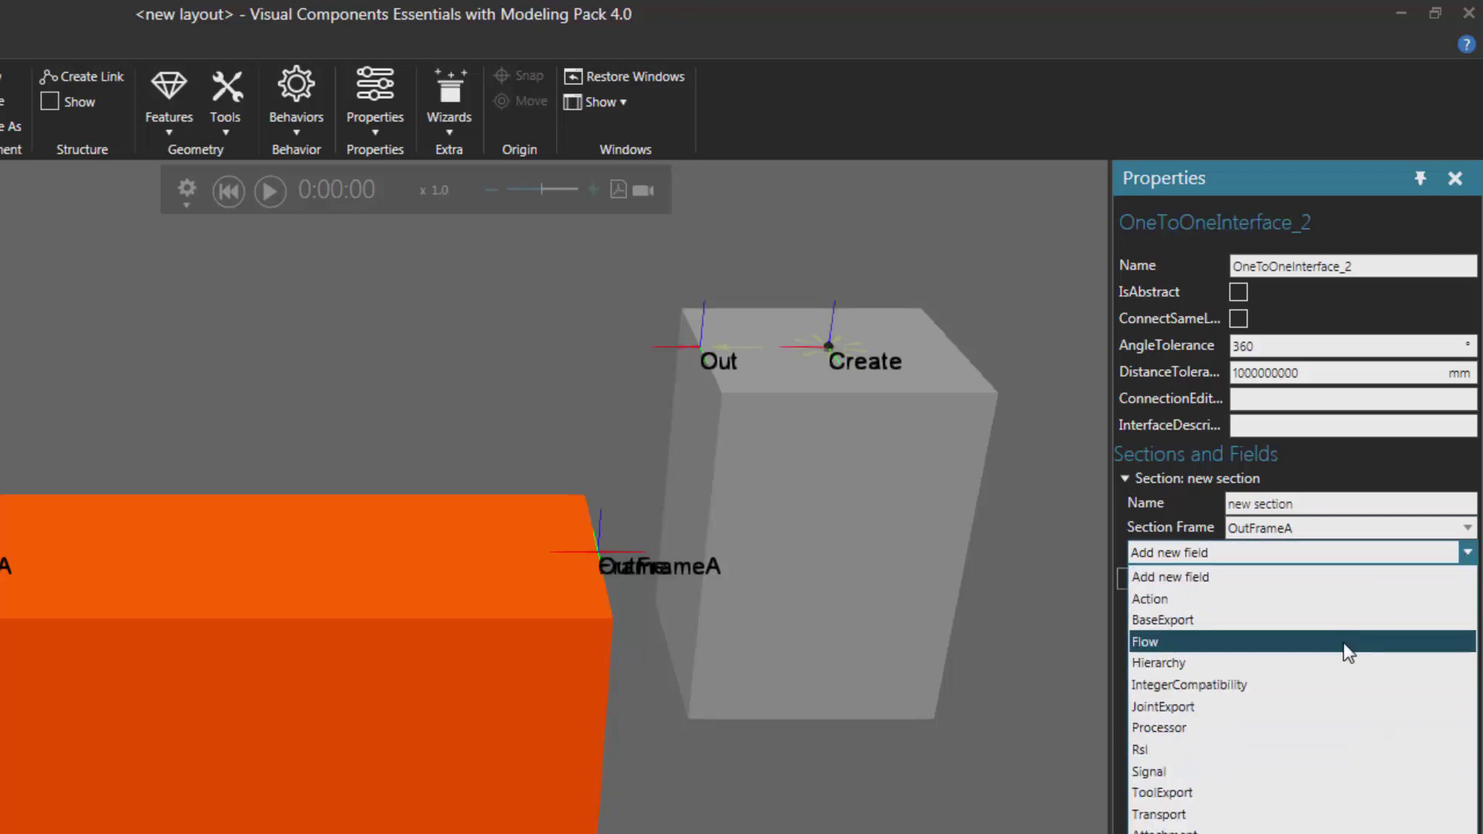
left_click(1342, 642)
left_click(1465, 602)
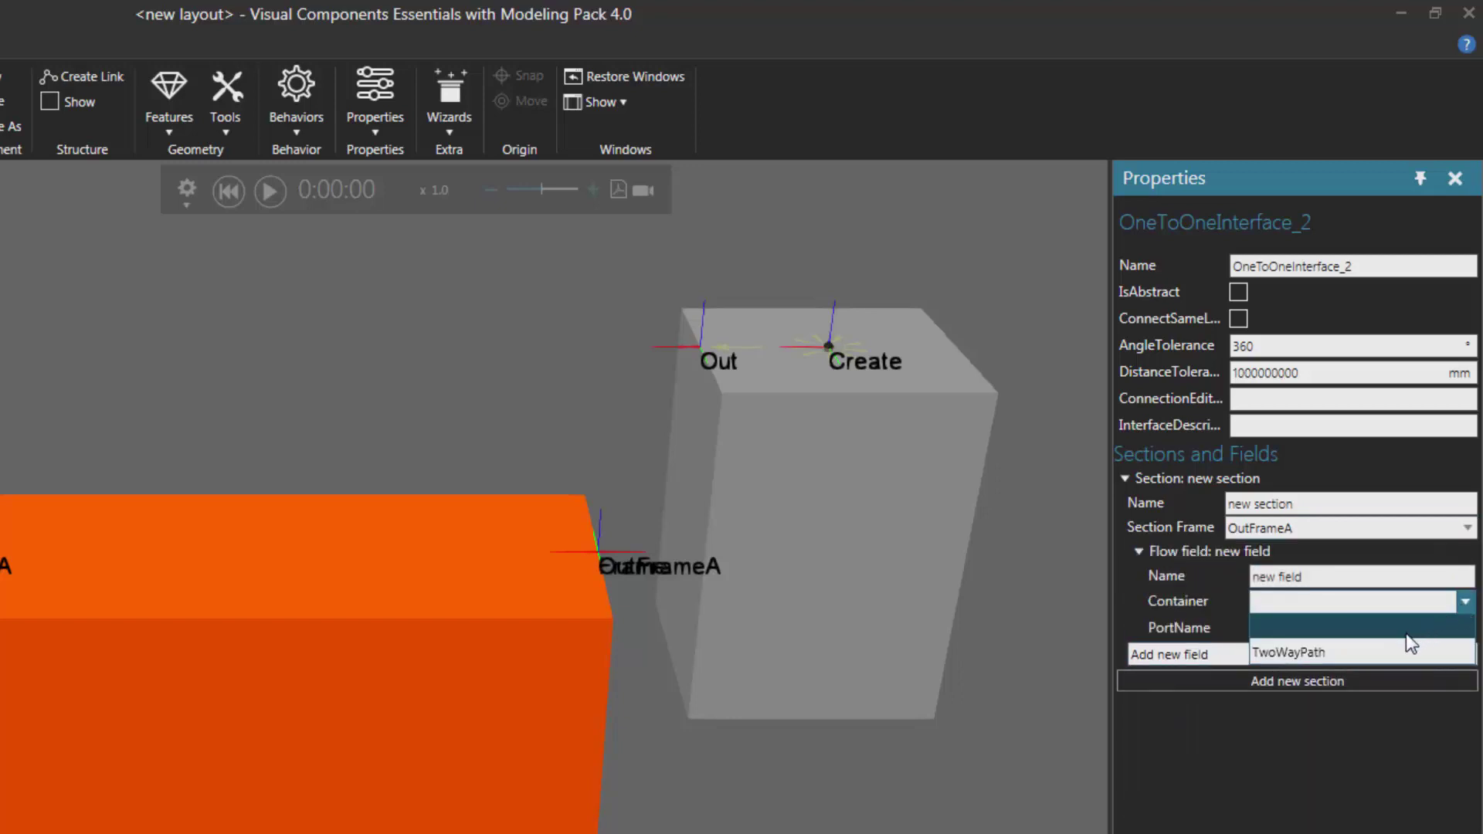
left_click(1391, 649)
left_click(1465, 630)
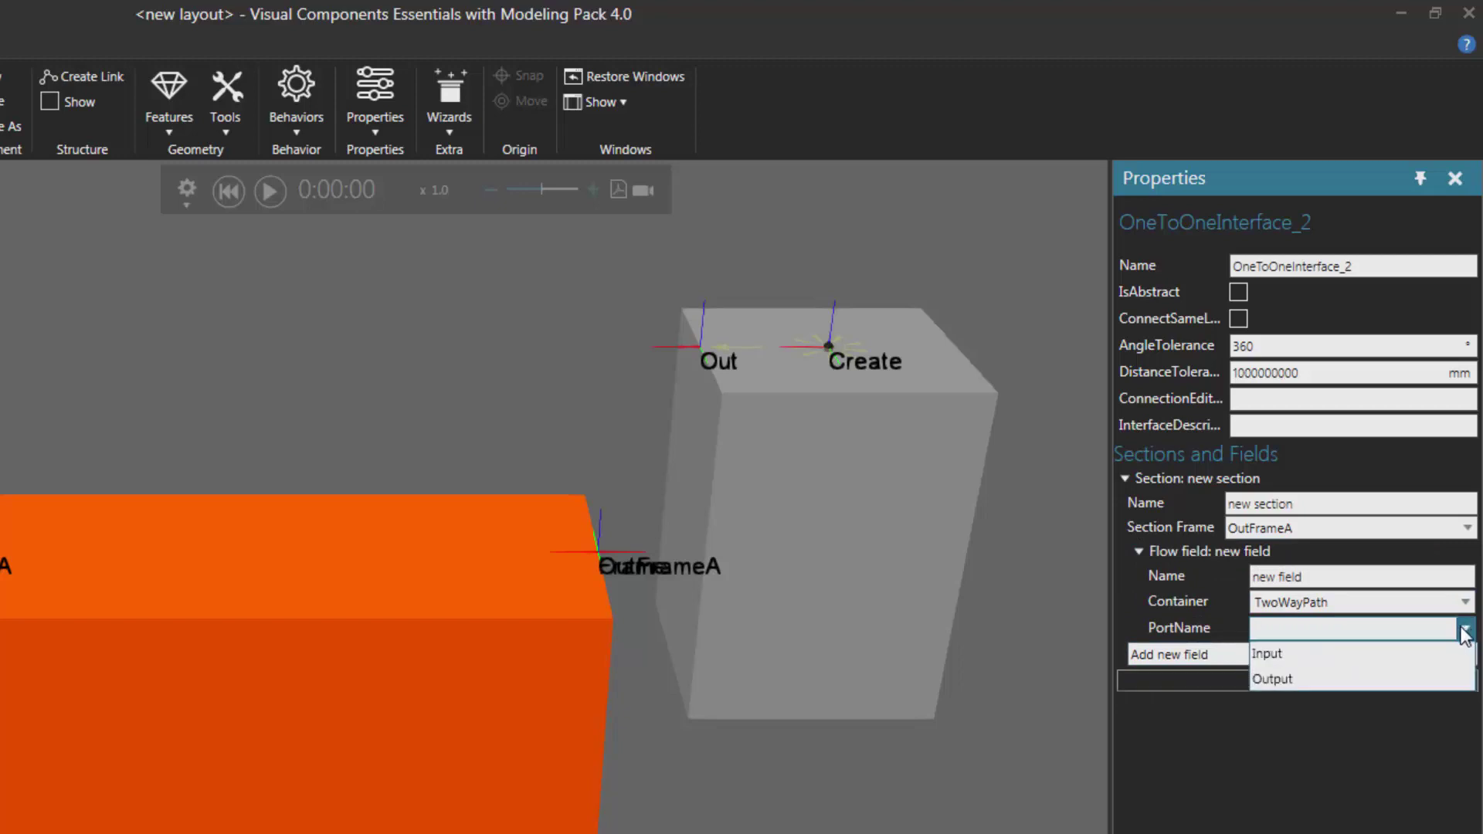
left_click(1355, 677)
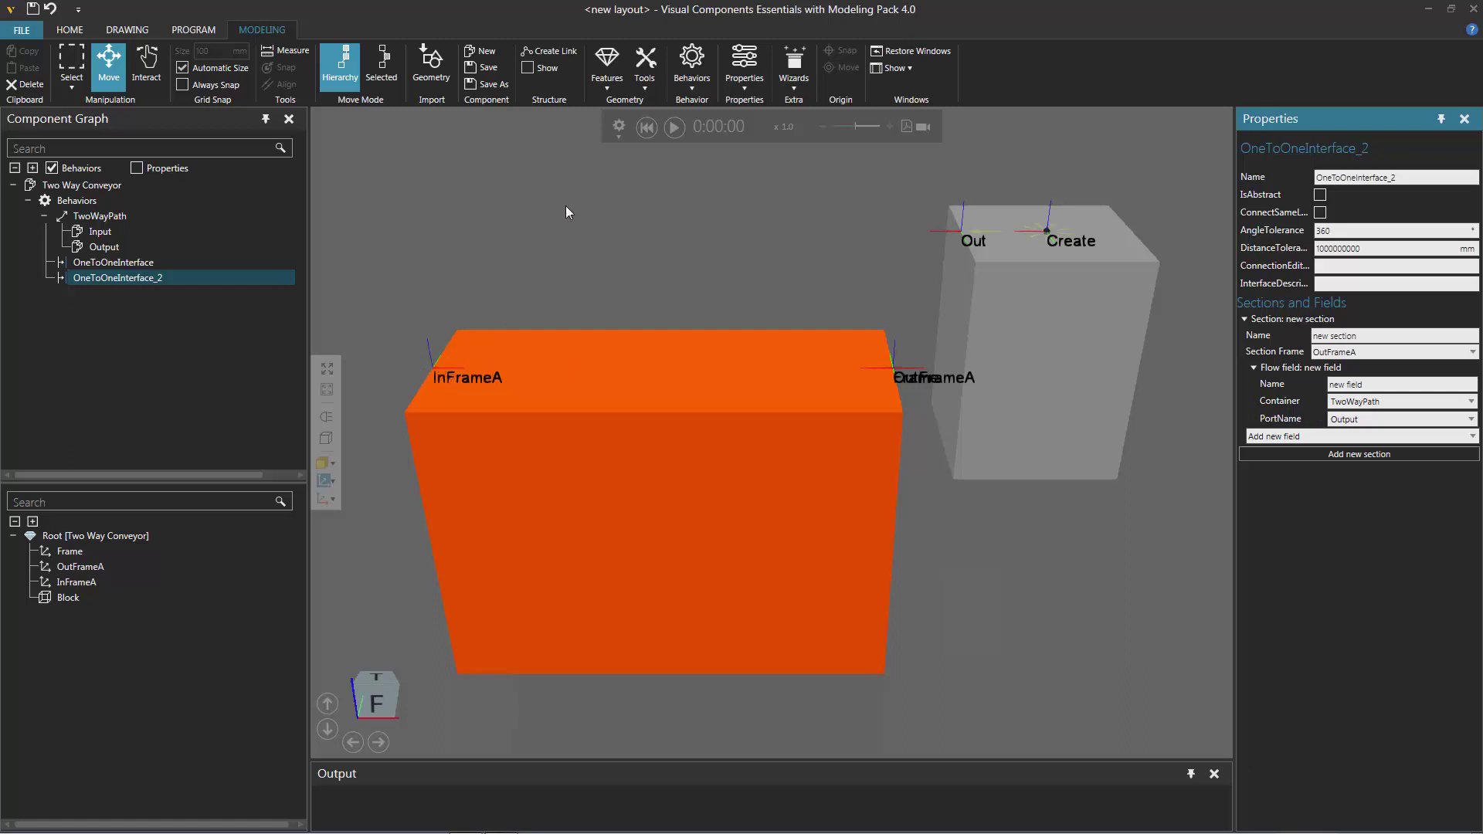
Add a Frame feature to the Two Way Conveyor, move it to InFrameA, and set its Rz rotation to 180.
left_click(609, 87)
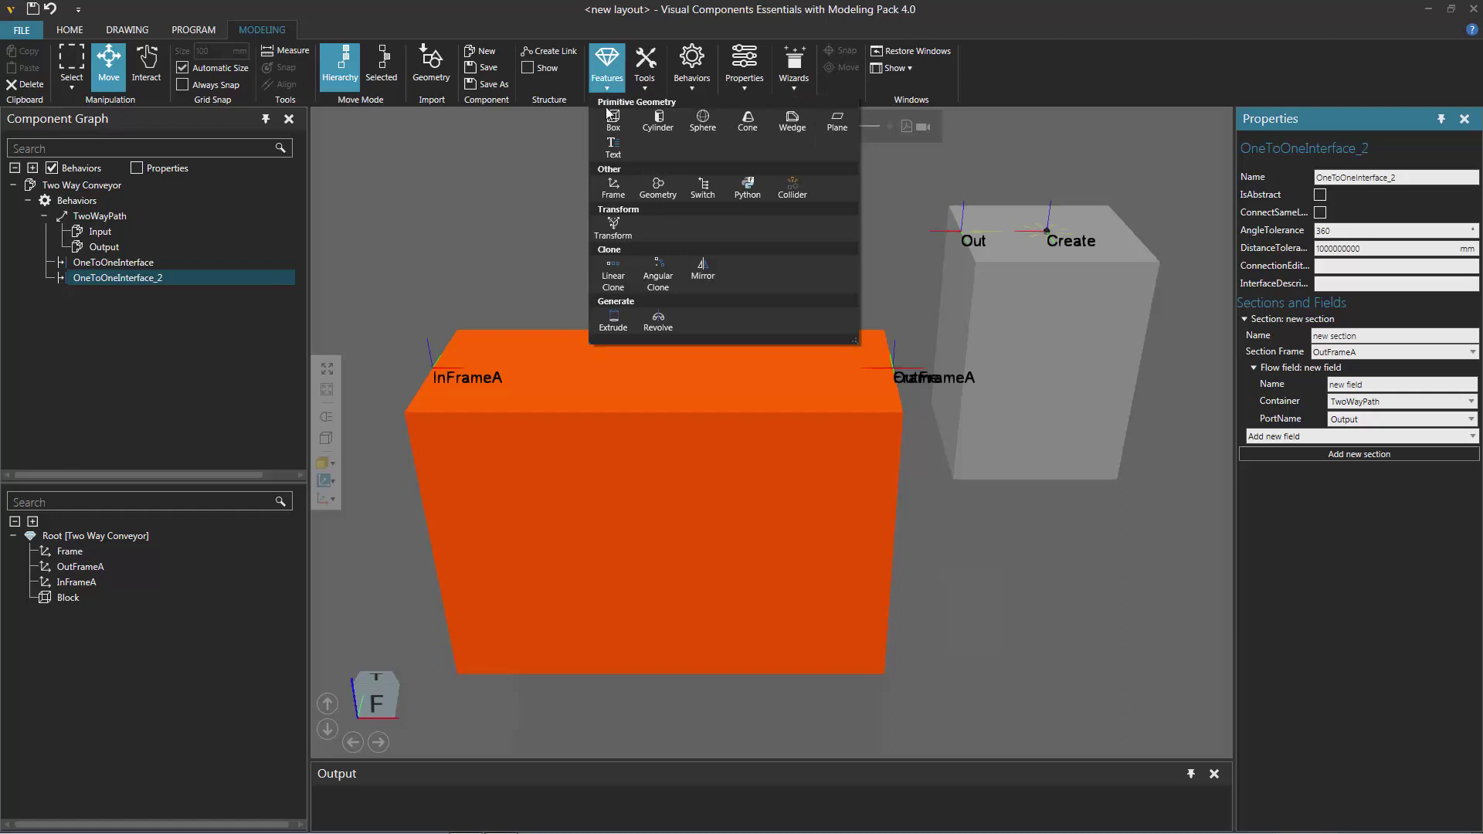
left_click(613, 188)
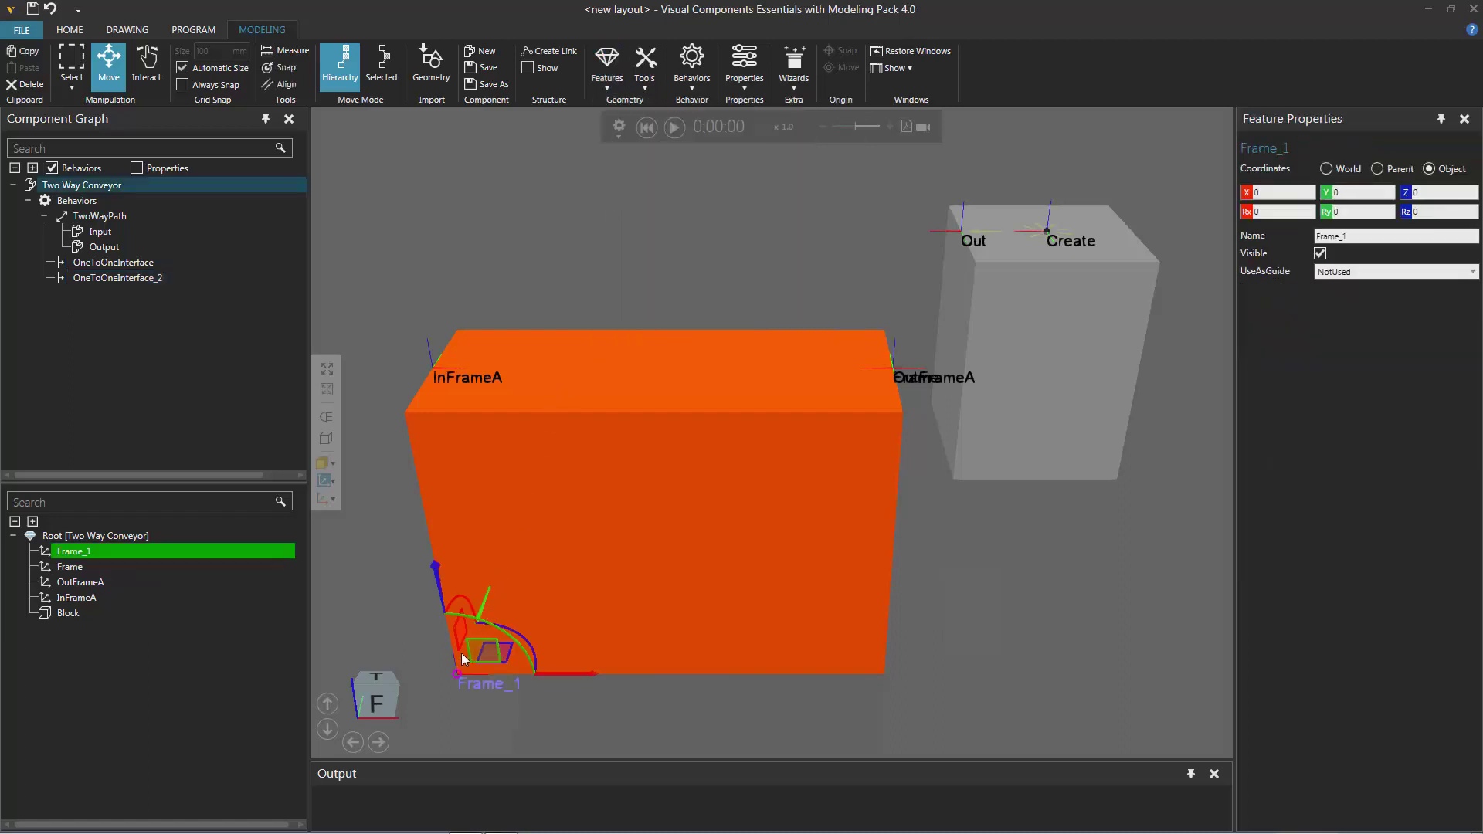
left_click_drag(457, 674, 441, 379)
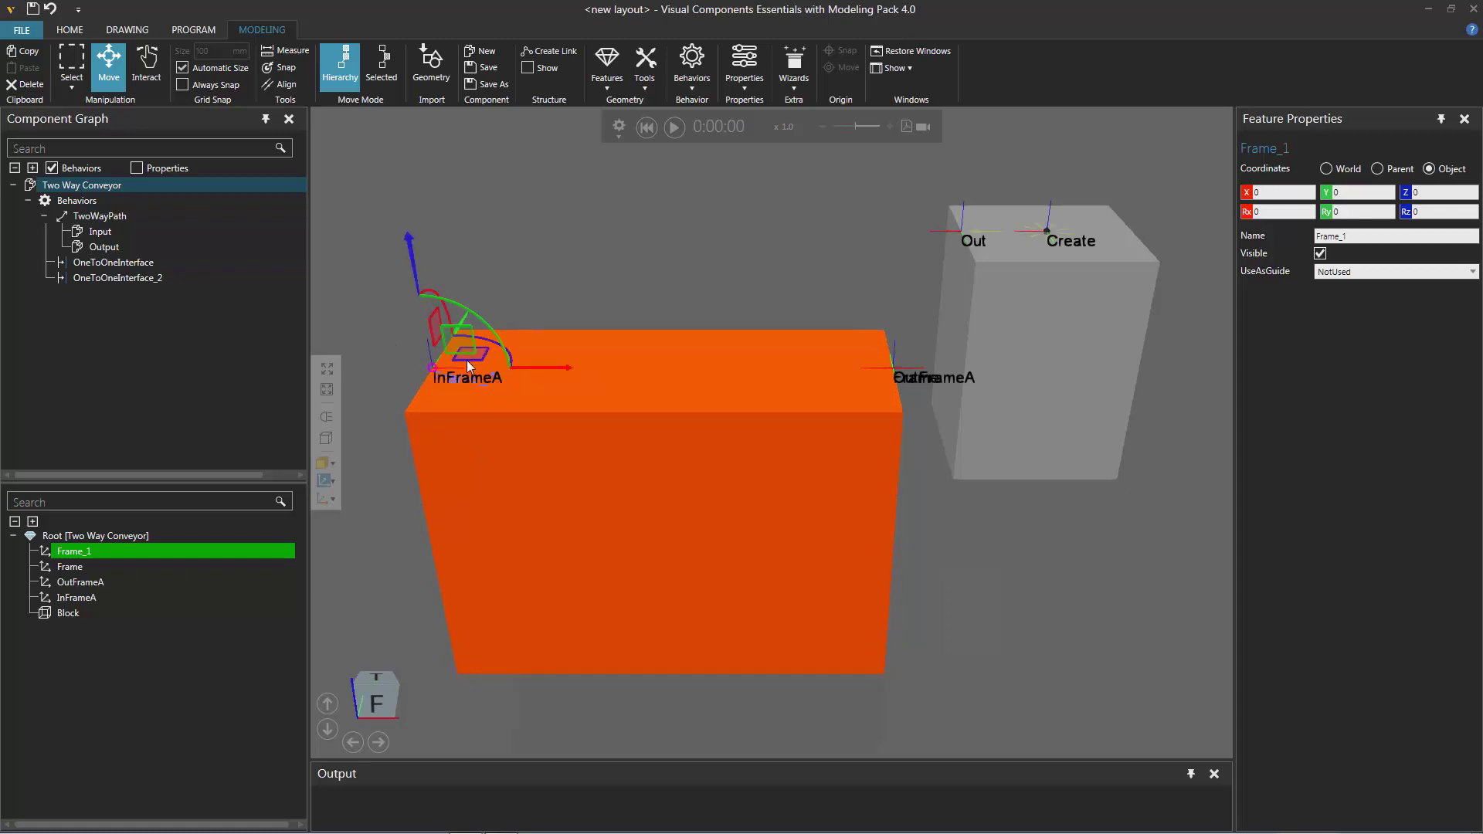
left_click(1380, 343)
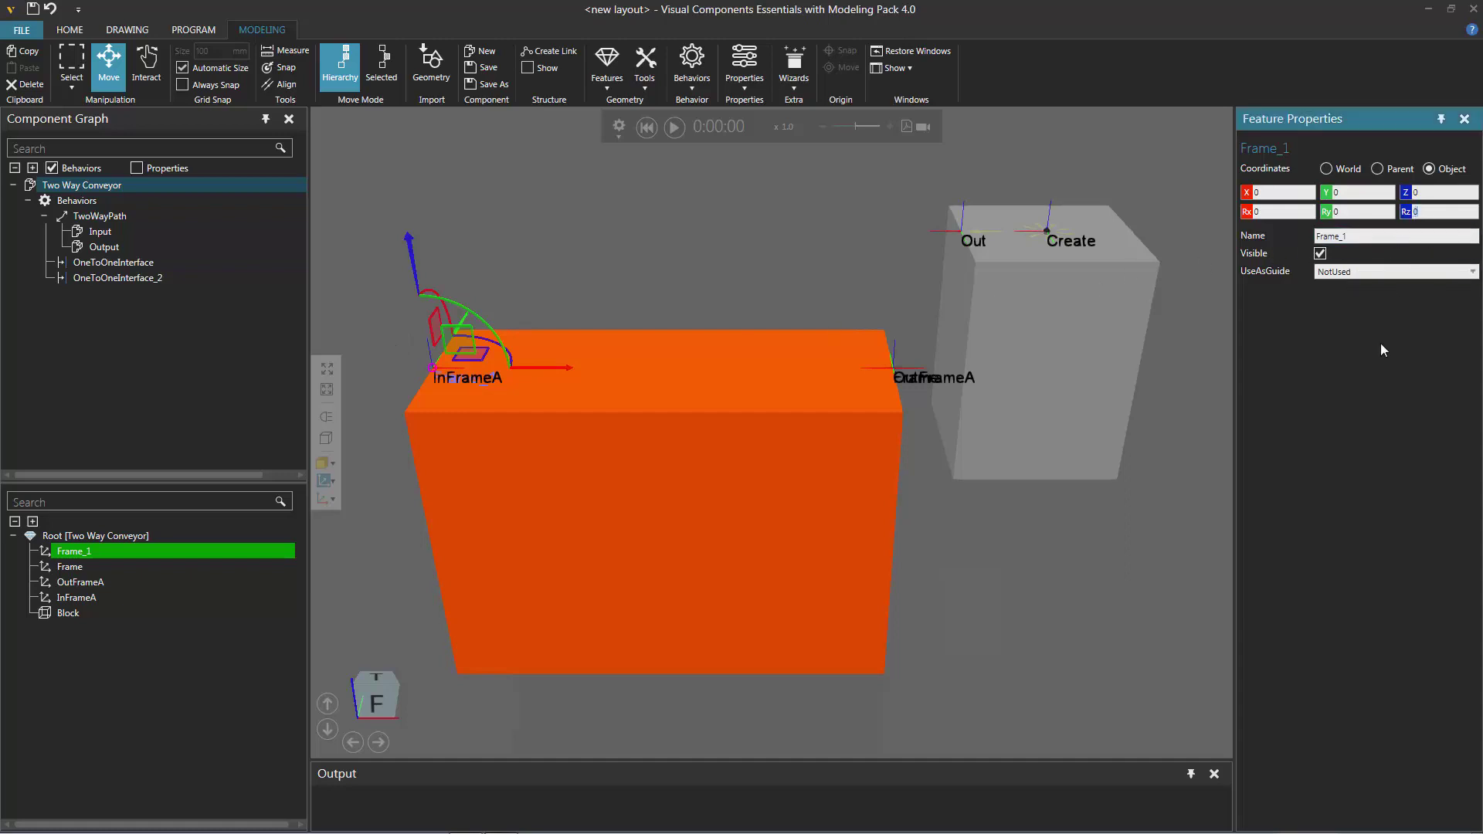
type("180")
key("Return")
right_click_drag(605, 563, 698, 573)
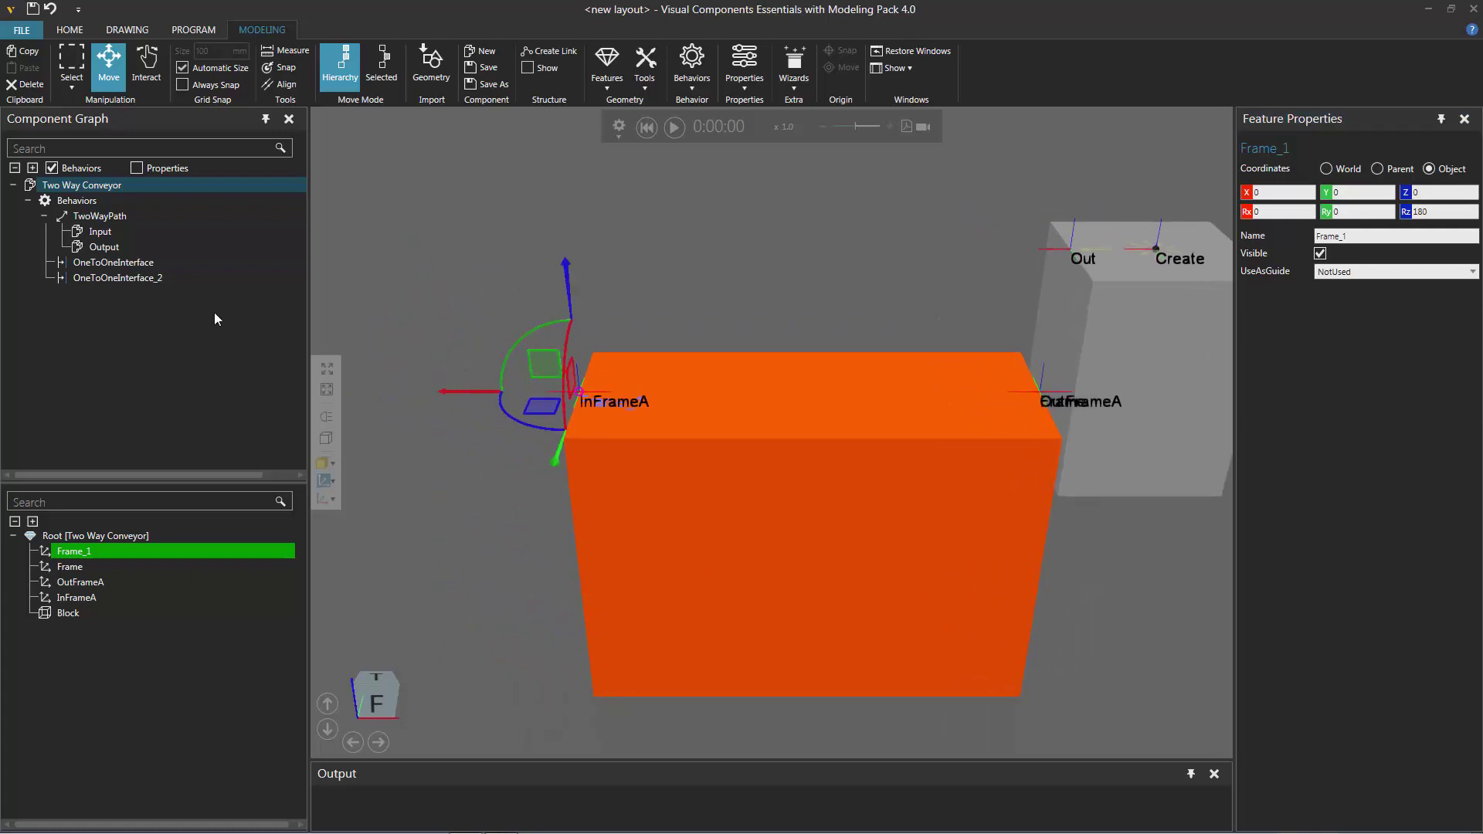
Add a second section to OneToOneInterface_2 and set its section frame to Frame_1.
left_click(154, 279)
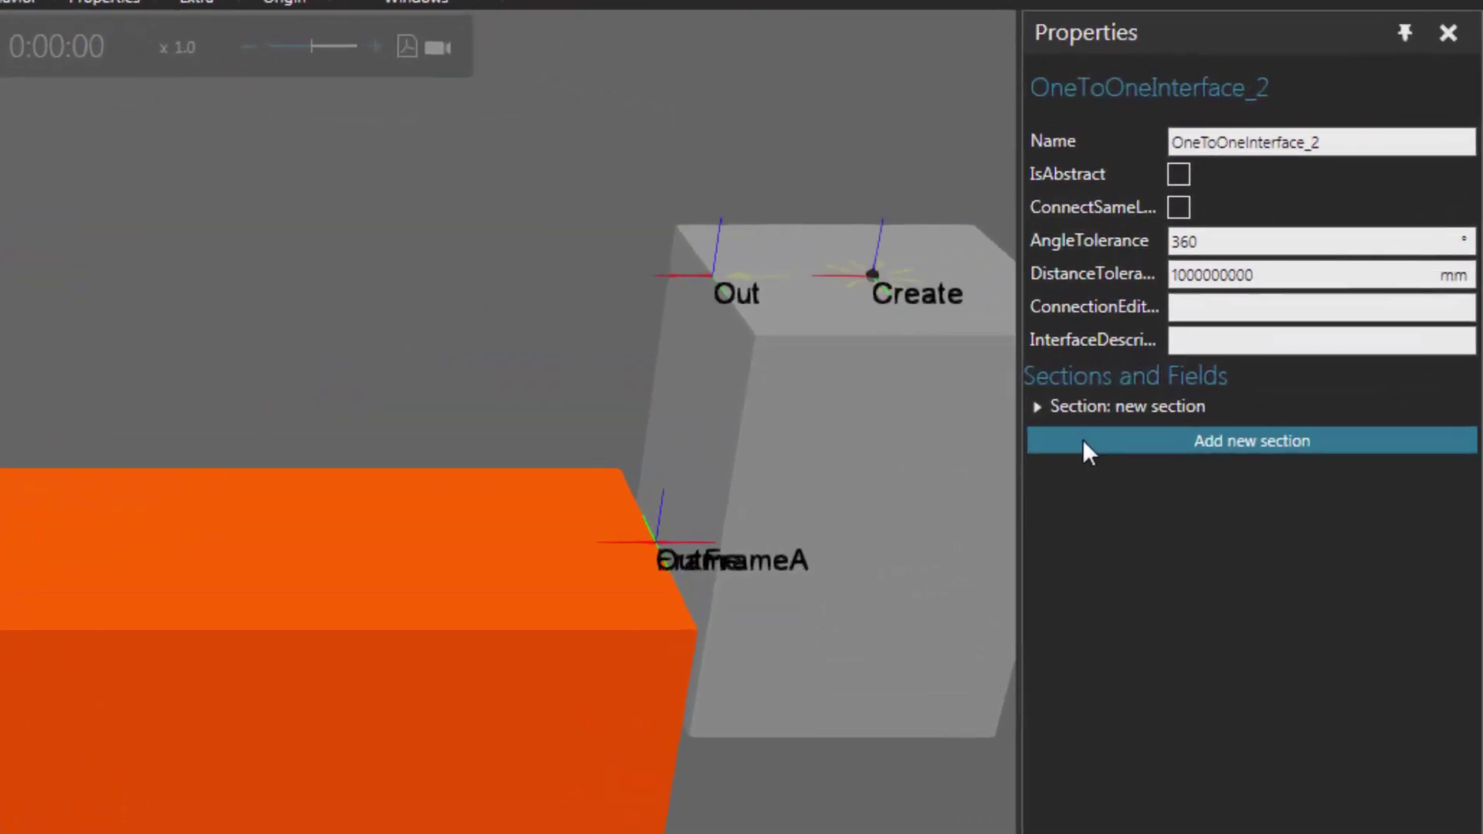
left_click(1268, 338)
left_click(1358, 355)
left_click(1461, 518)
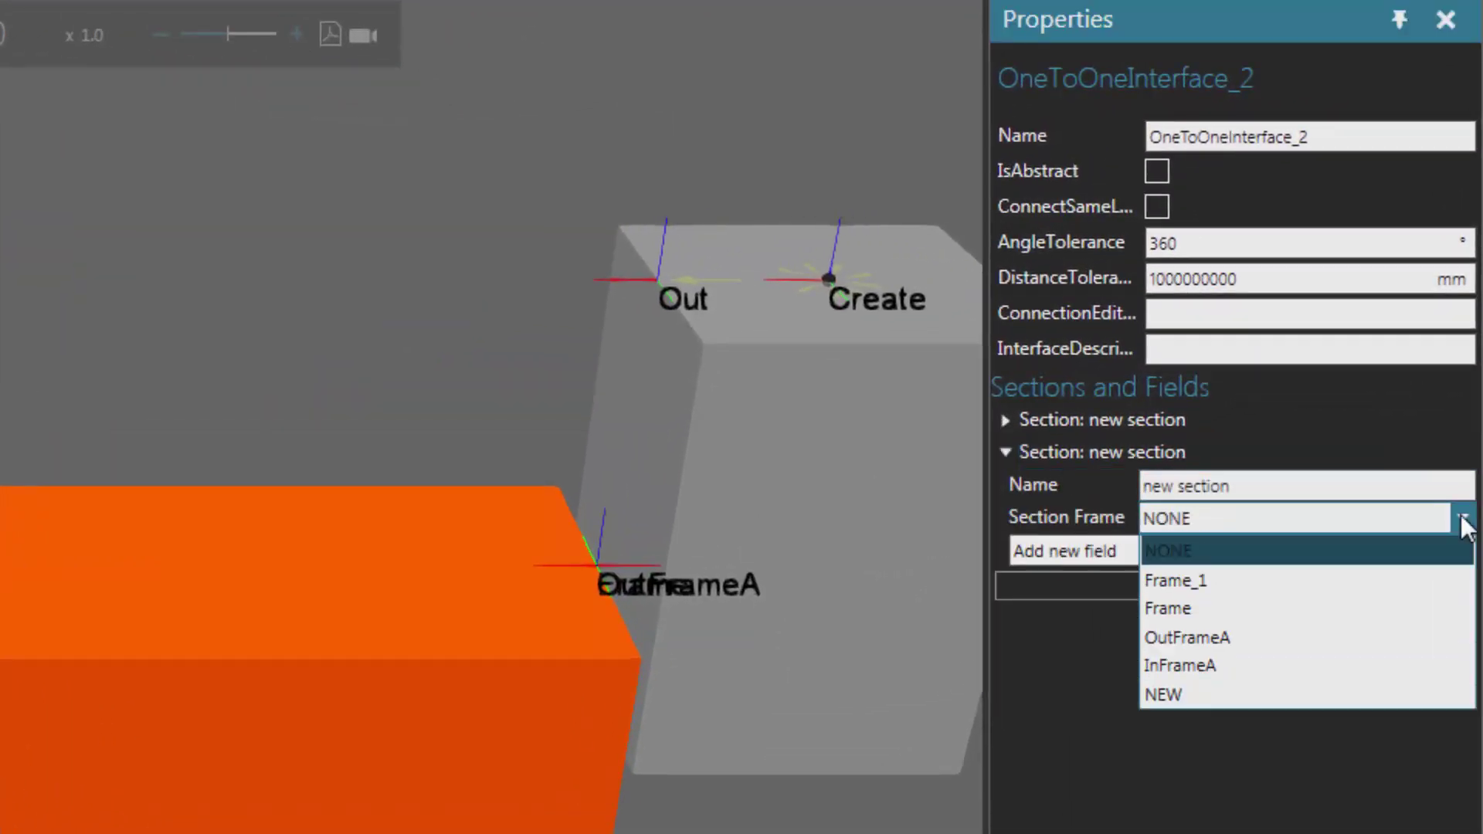
left_click(1373, 576)
Add a Flow field to the Frame_1 section with container TwoWayPath and port Input, and expand the OutFrameA section to compare.
left_click(1461, 551)
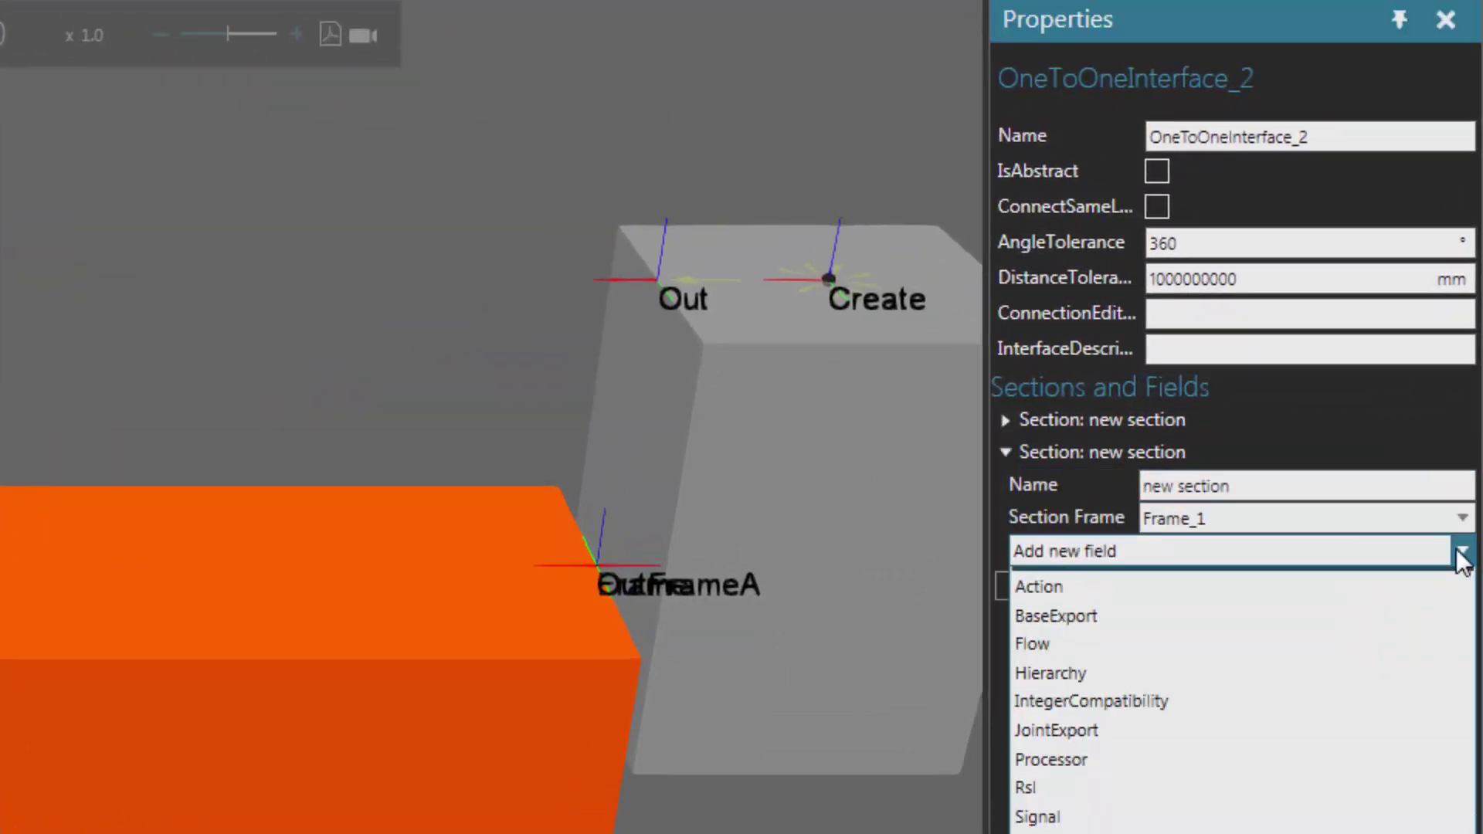
left_click(1298, 667)
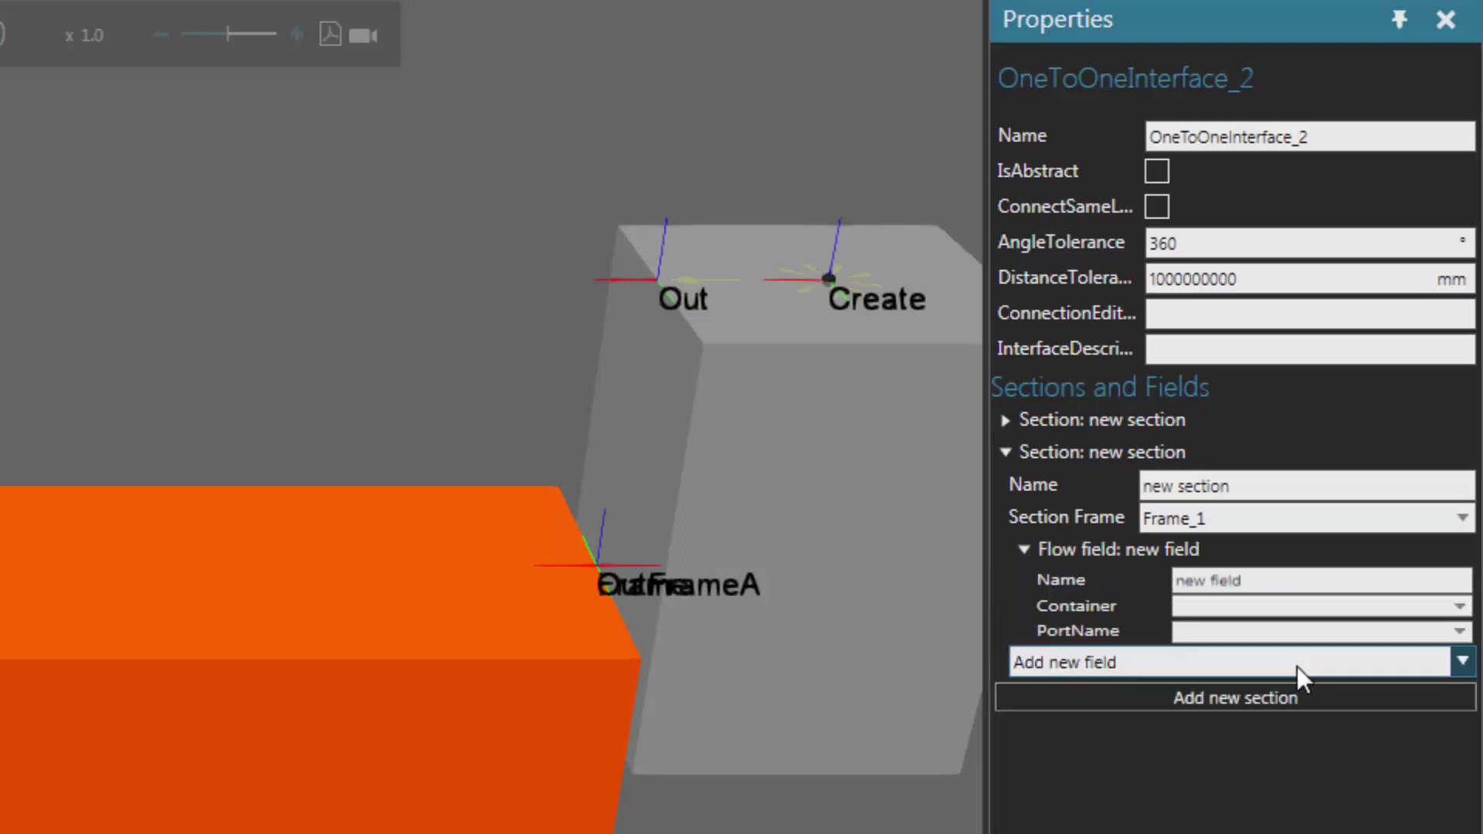
left_click(1460, 615)
left_click(1377, 676)
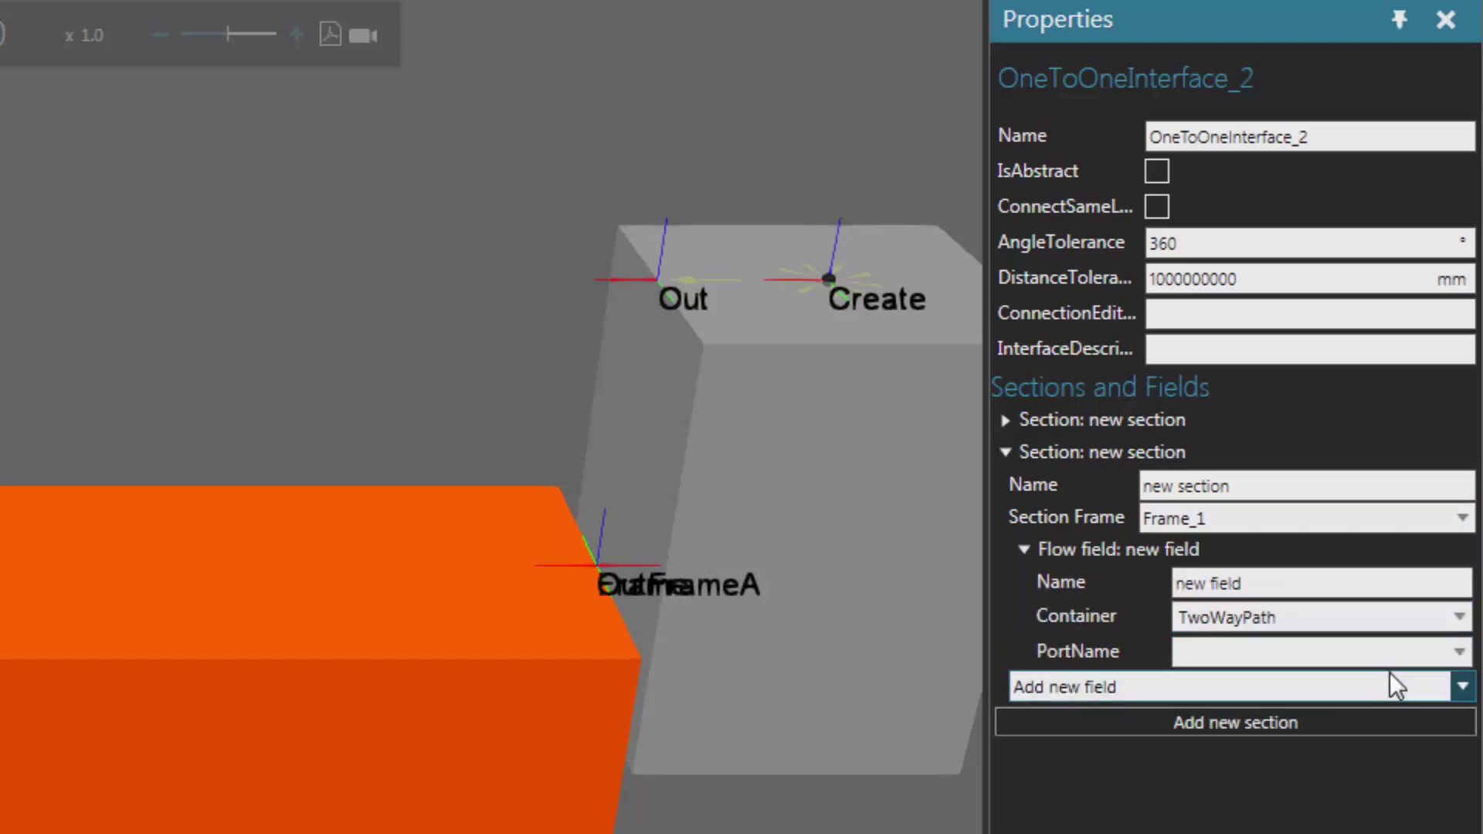
left_click(1458, 654)
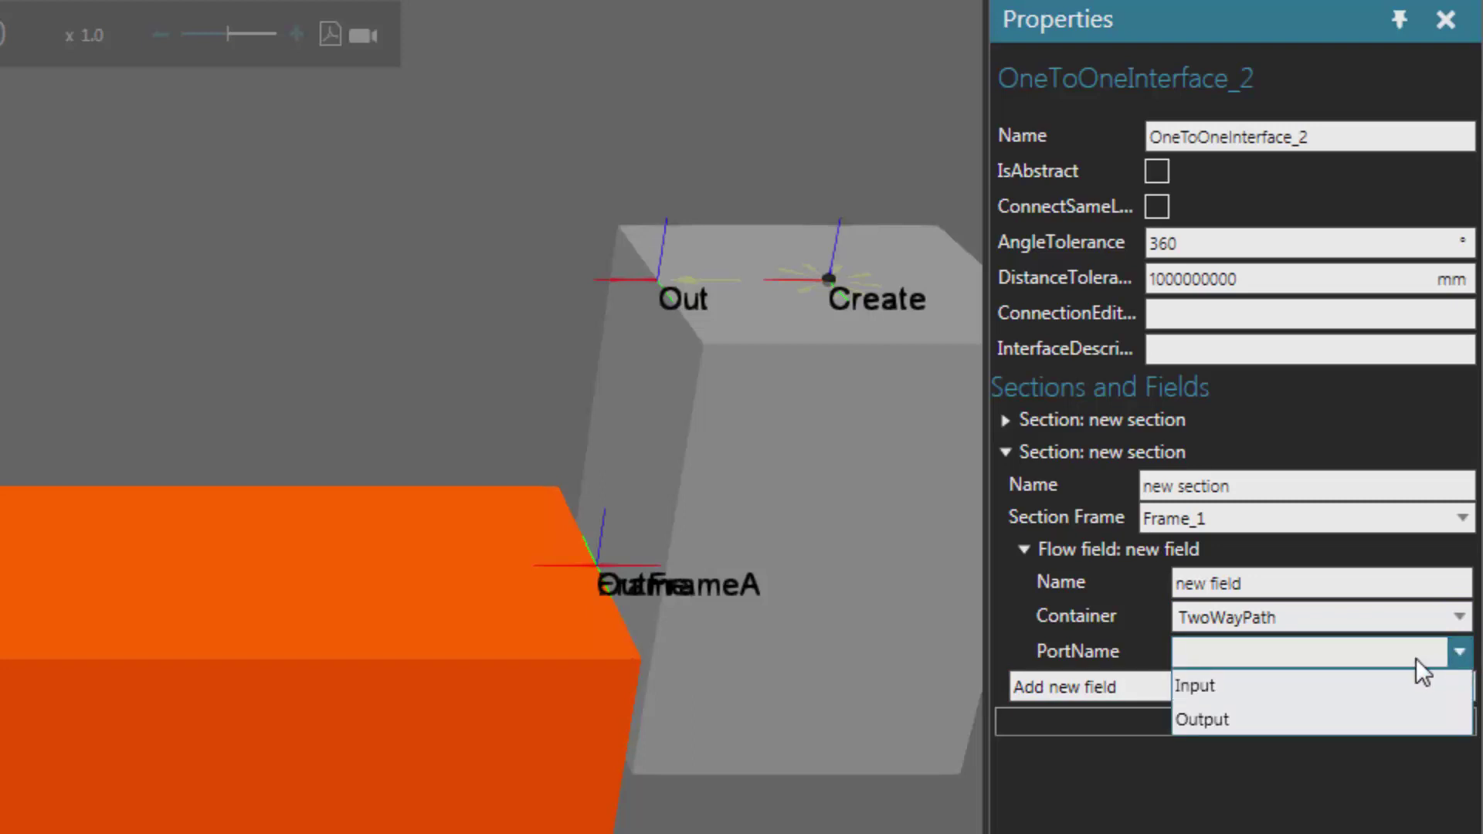
left_click(1287, 684)
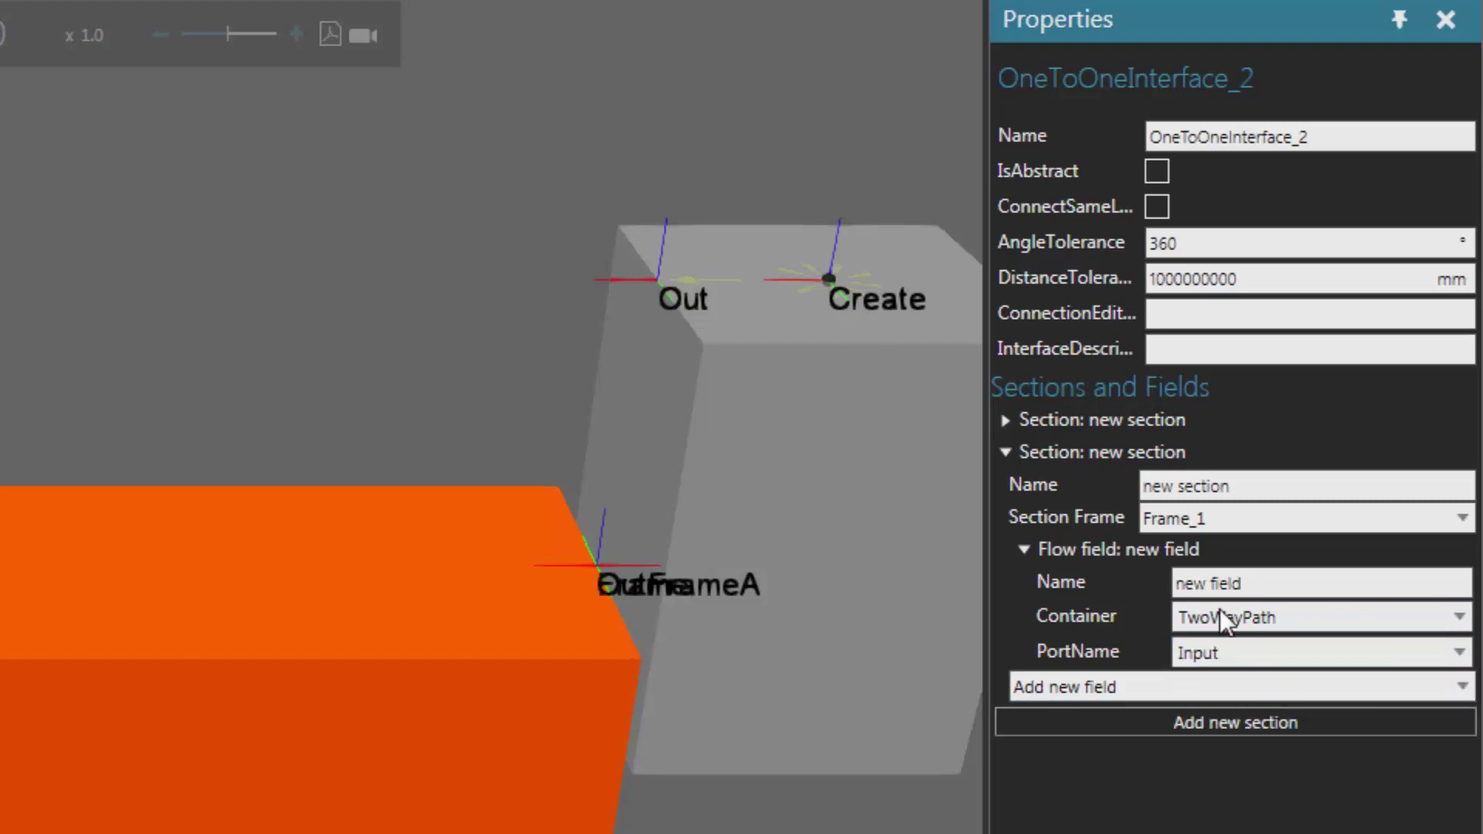
left_click(1007, 421)
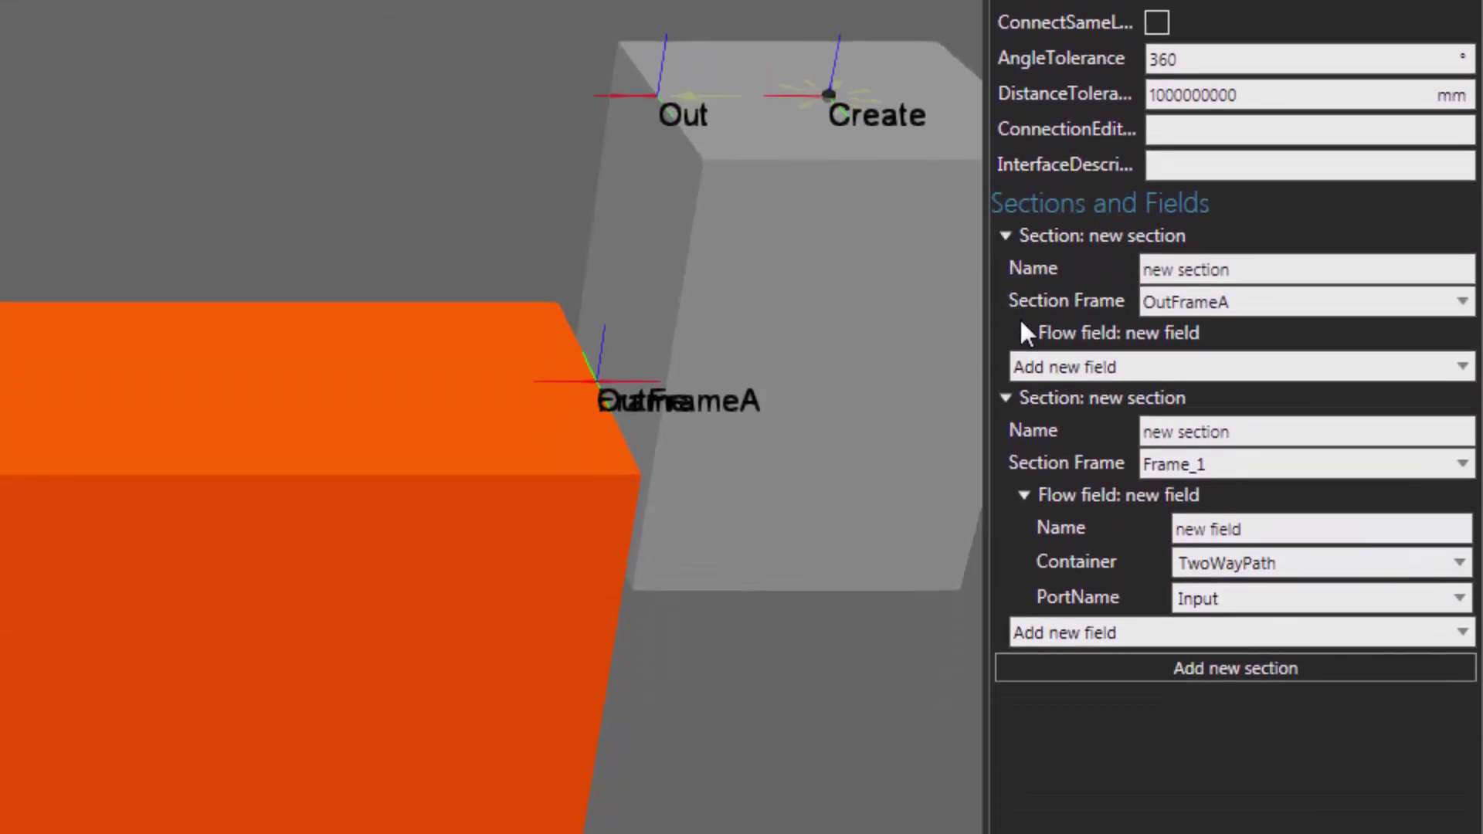
left_click(1025, 517)
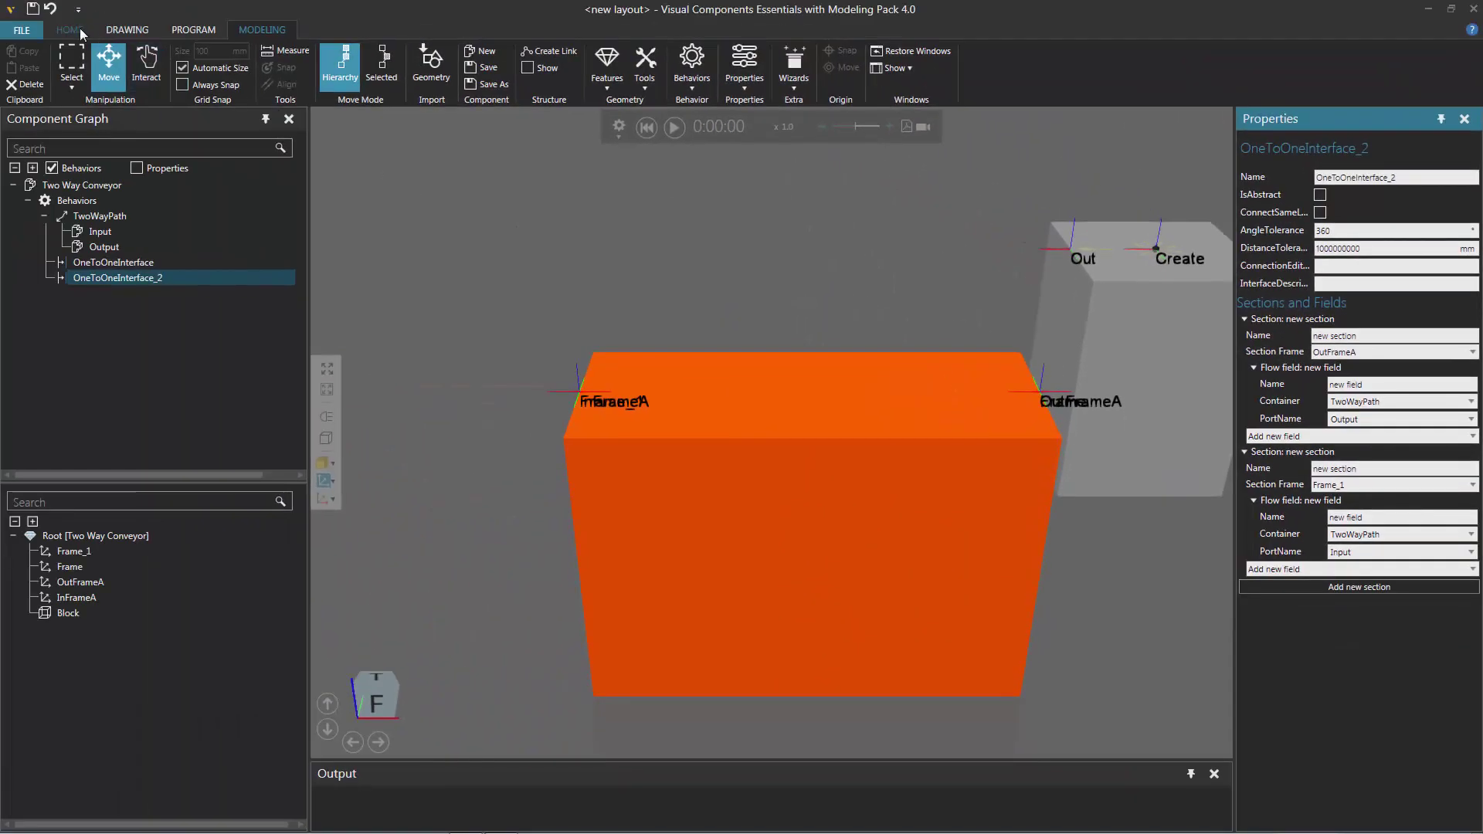
Add the Conveyor from the Visual Components conveyor models to the layout and connect it to the Two Way Conveyor's OutFrameA end.
left_click(70, 31)
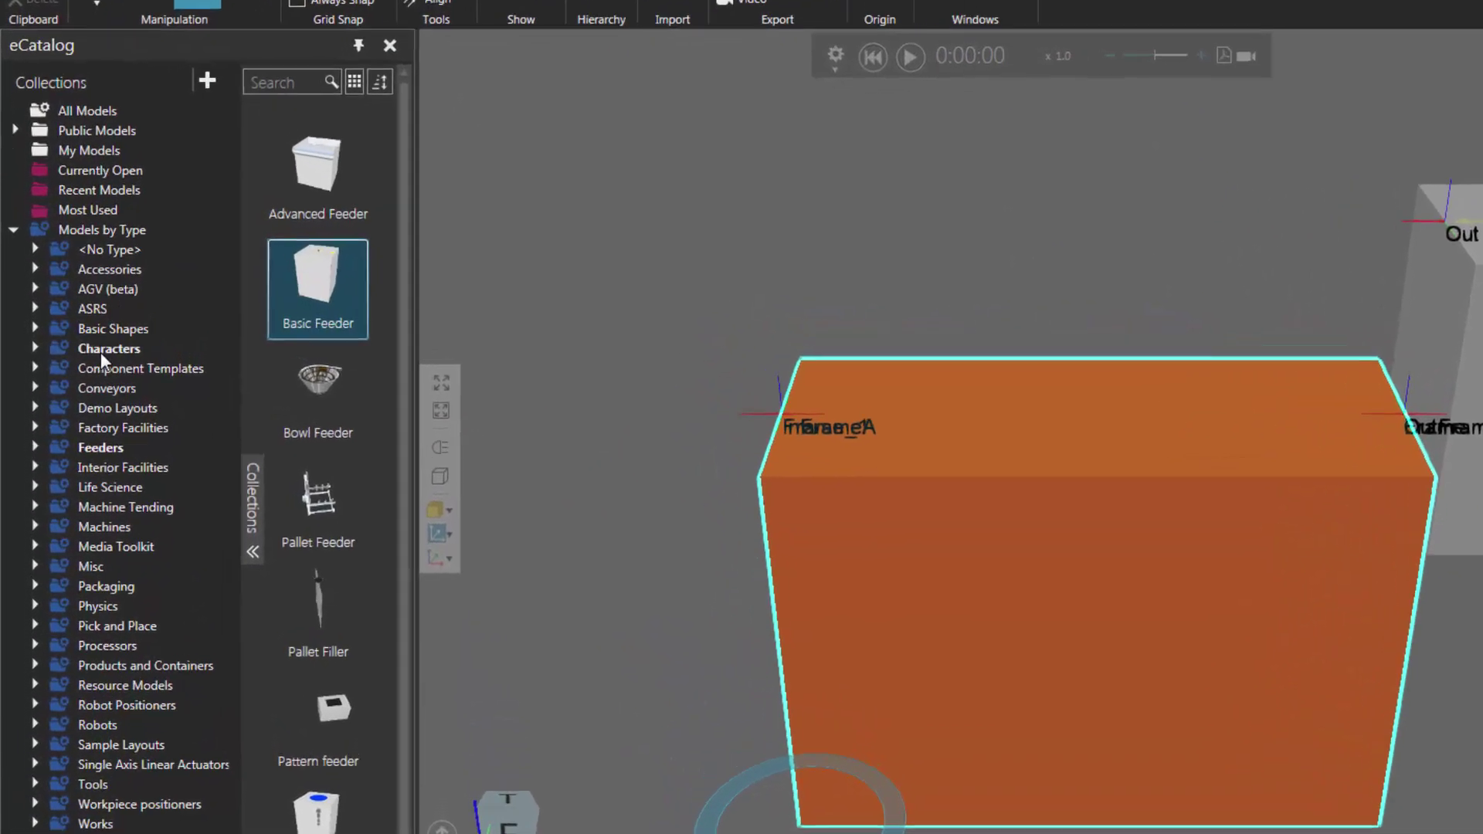
left_click(37, 394)
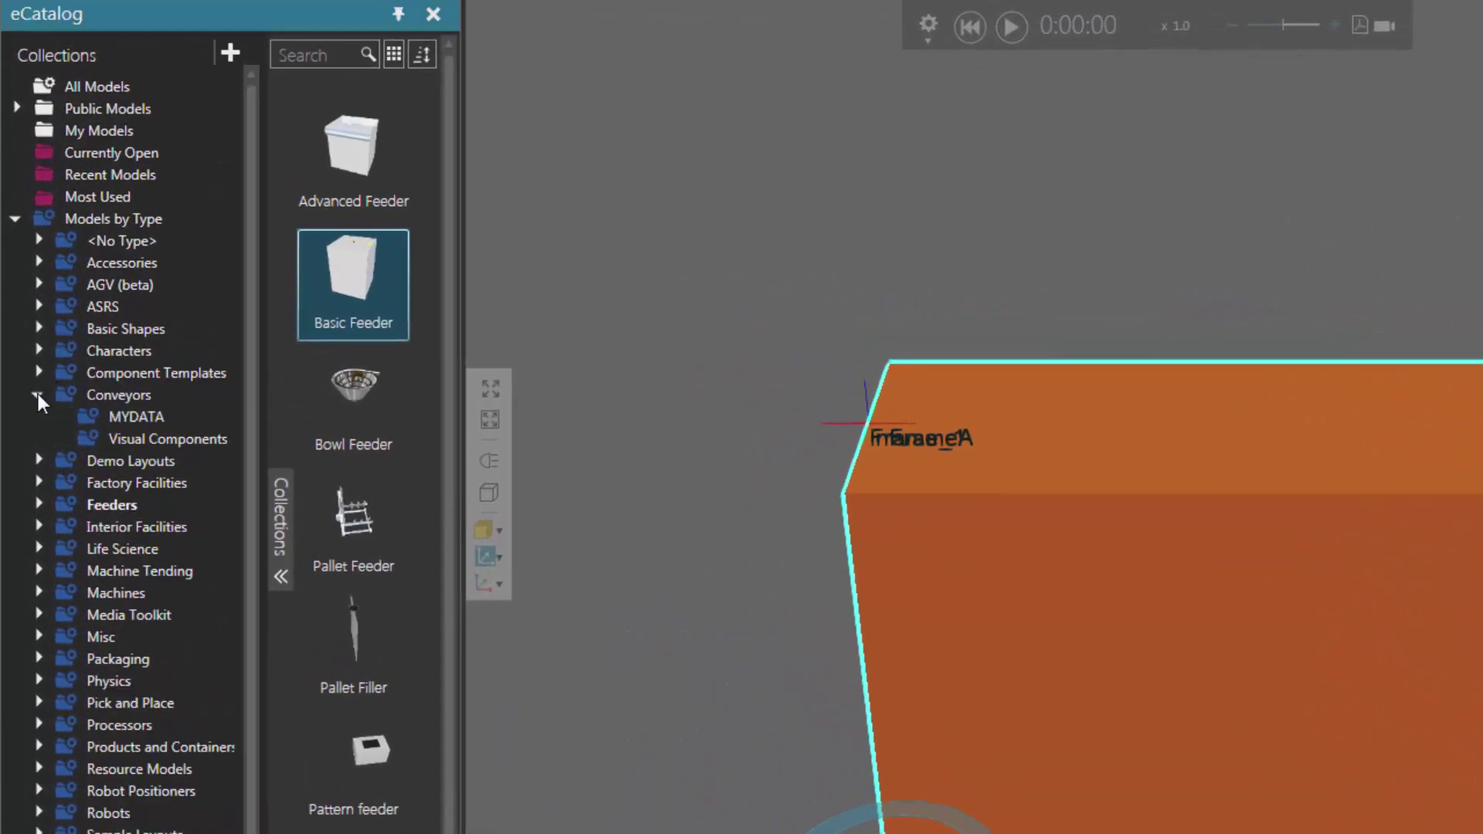
left_click(159, 439)
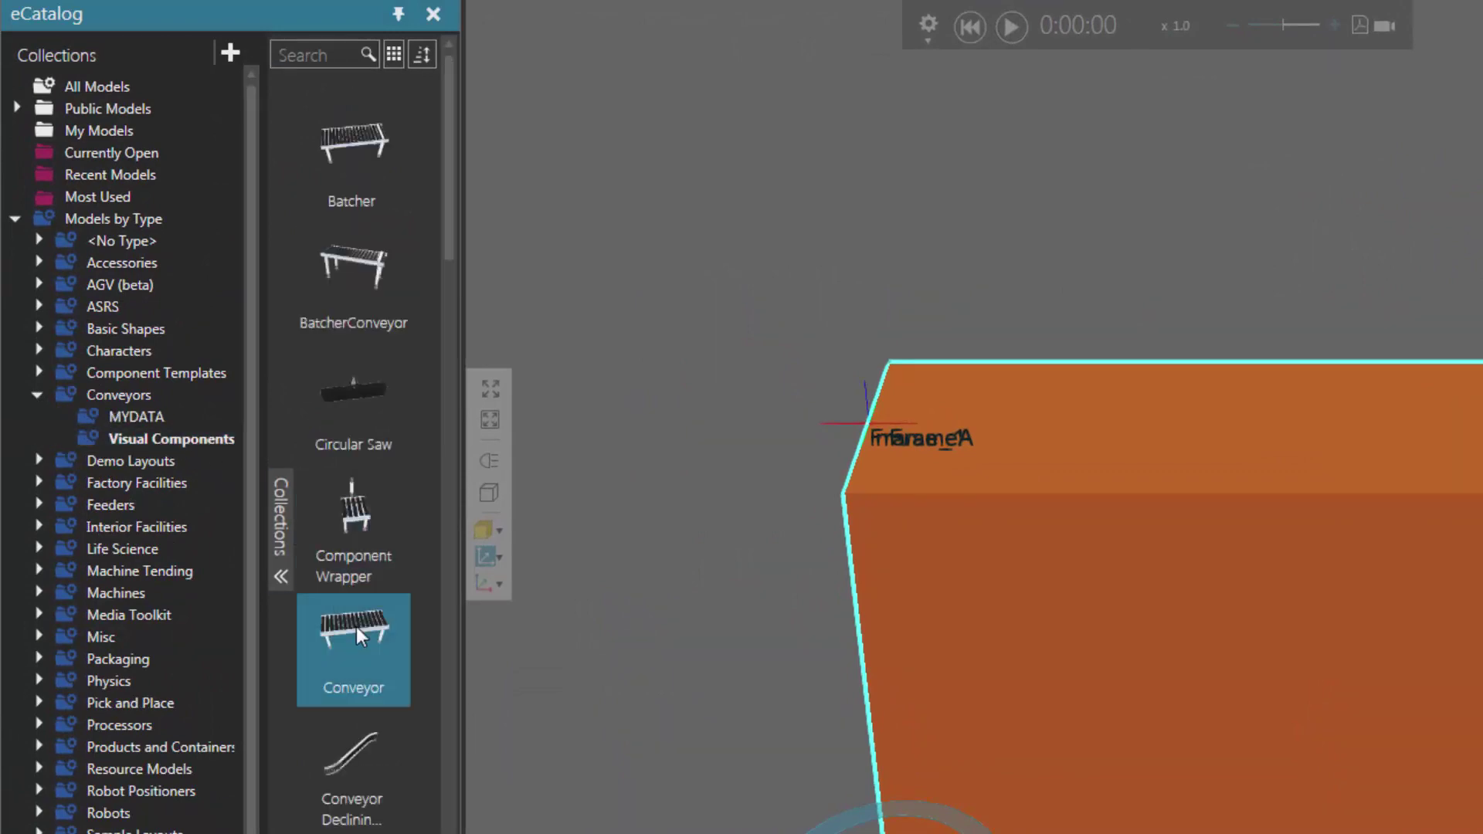
left_click(355, 627)
left_click_drag(601, 504, 634, 460)
left_click_drag(939, 234, 1328, 318)
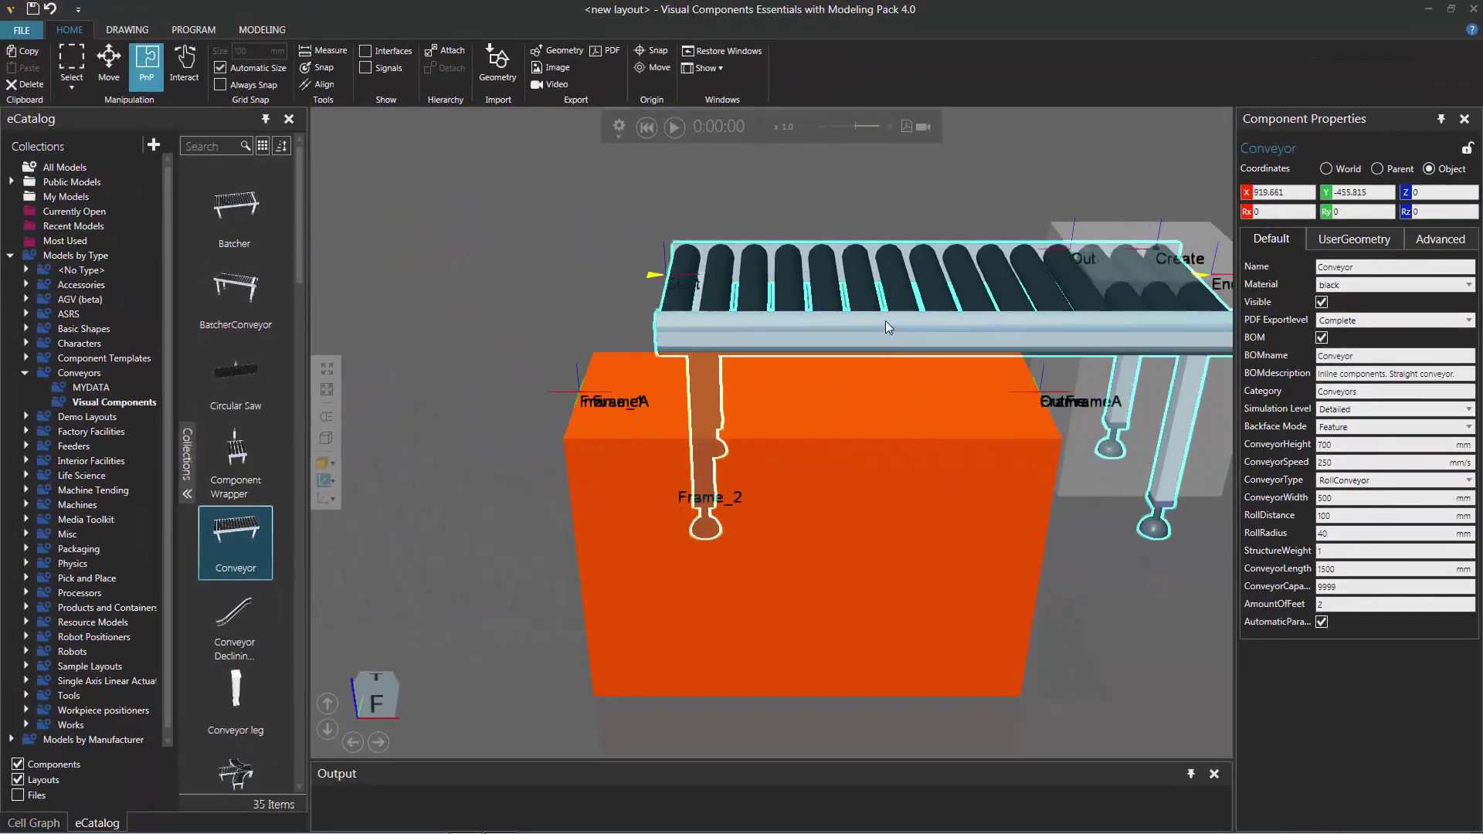
left_click_drag(885, 322, 600, 310)
scroll(595, 309, "down", 3)
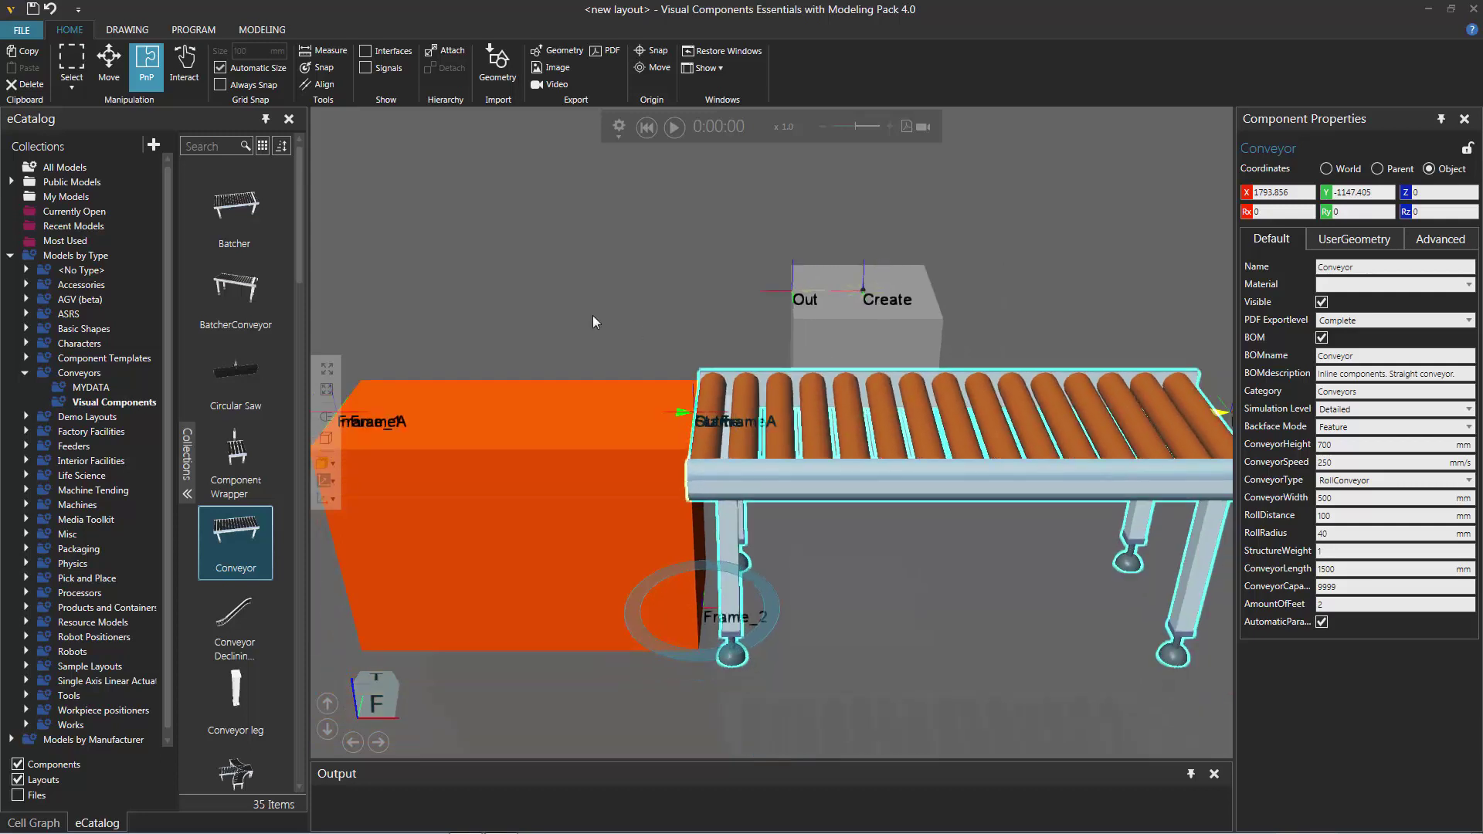
Connect the Basic Feeder to the Two Way Conveyor's InFrameA end.
scroll(689, 328, "up", 2)
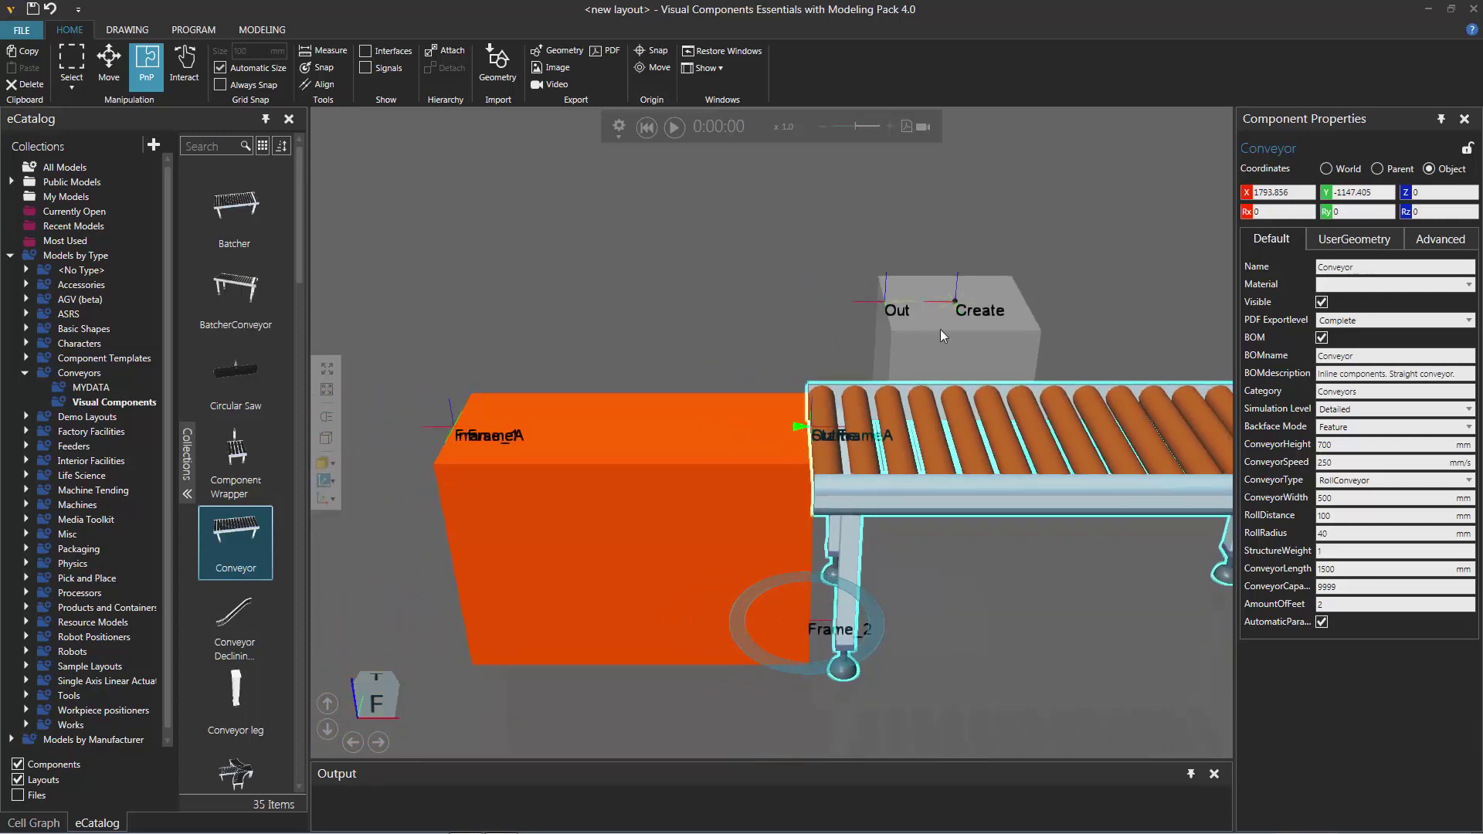
left_click_drag(955, 357, 698, 433)
right_click_drag(553, 324, 685, 434)
Set the Two Way Conveyor's TwoWayPath direction to Forward (Auto), run the simulation, and reset it.
left_click(657, 454)
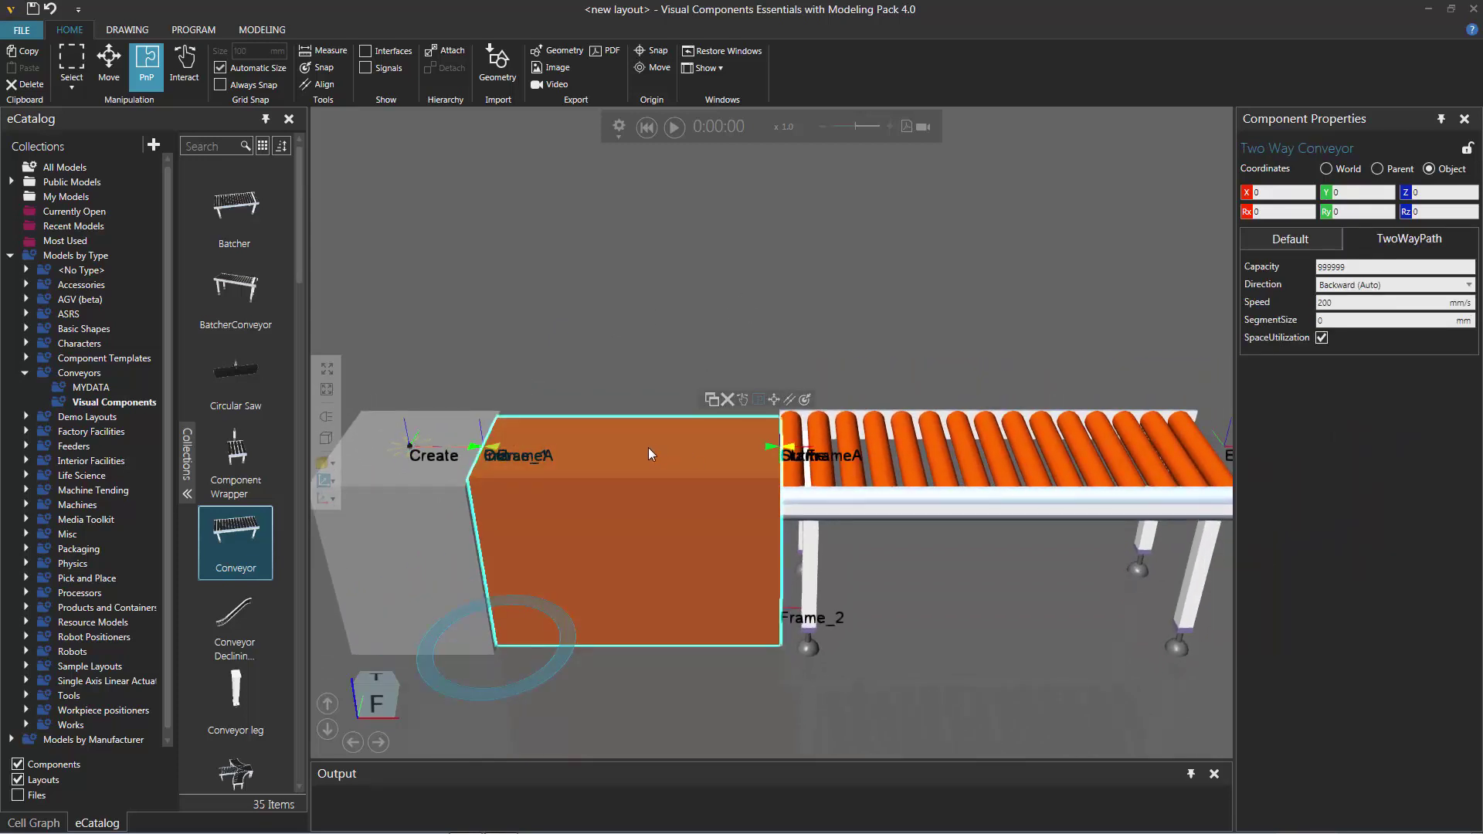
left_click(675, 128)
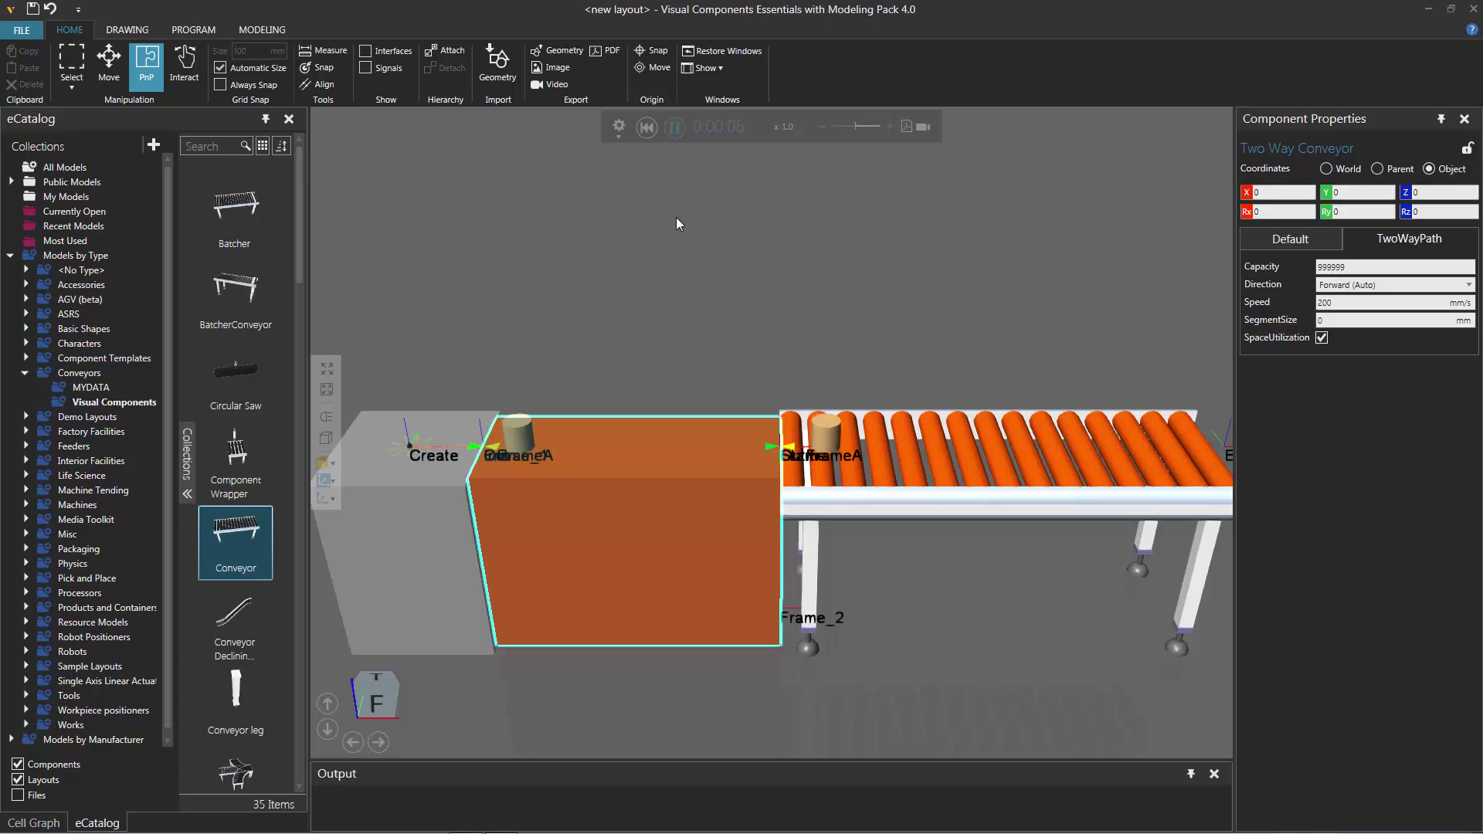
left_click(647, 128)
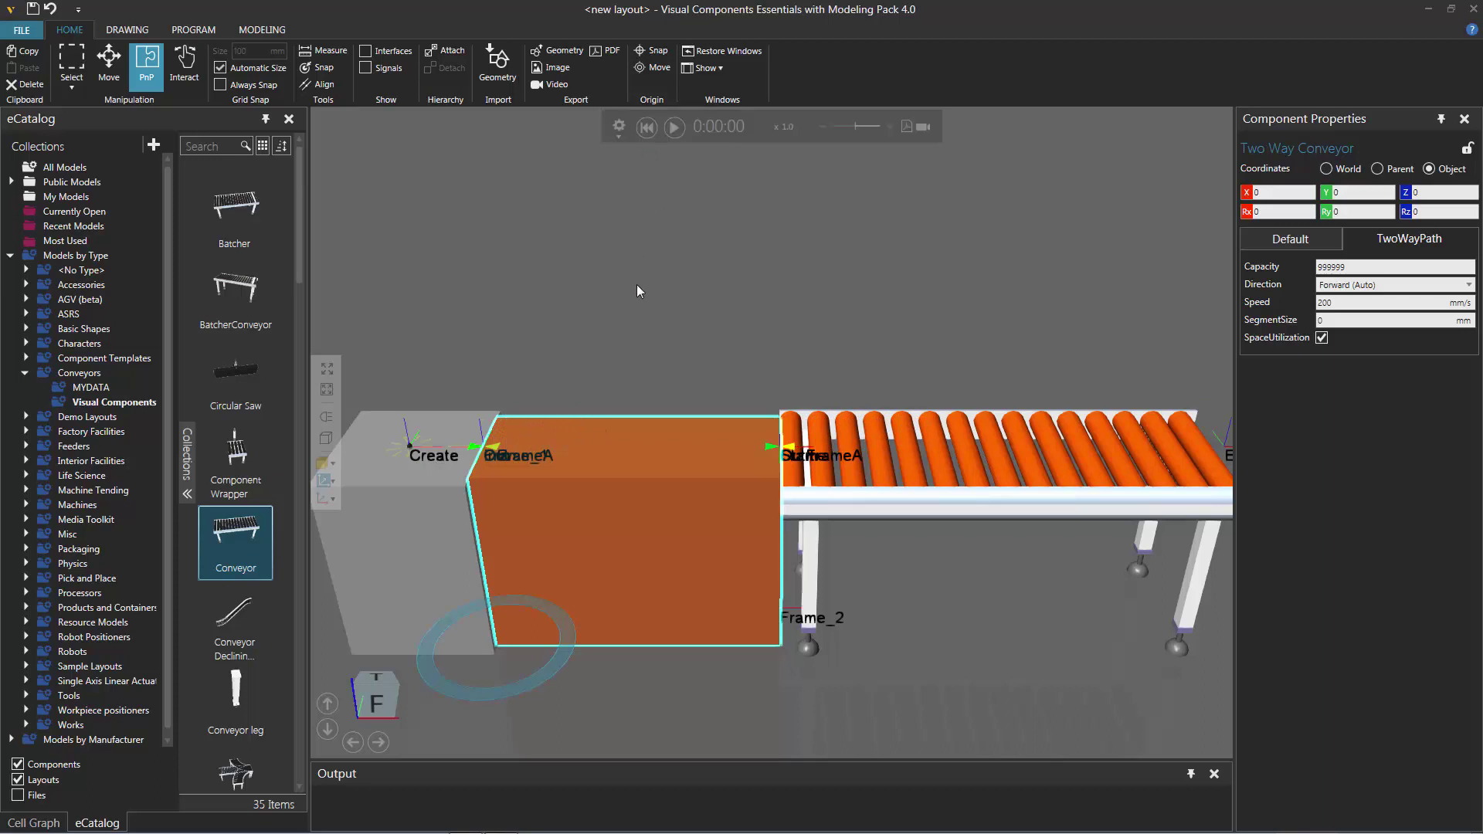
Inspect the interface arrows at both ends of the Two Way Conveyor, and detach the Basic Feeder by moving it behind the roller conveyor.
scroll(615, 353, "up", 3)
right_click_drag(615, 360, 753, 317, "ctrl")
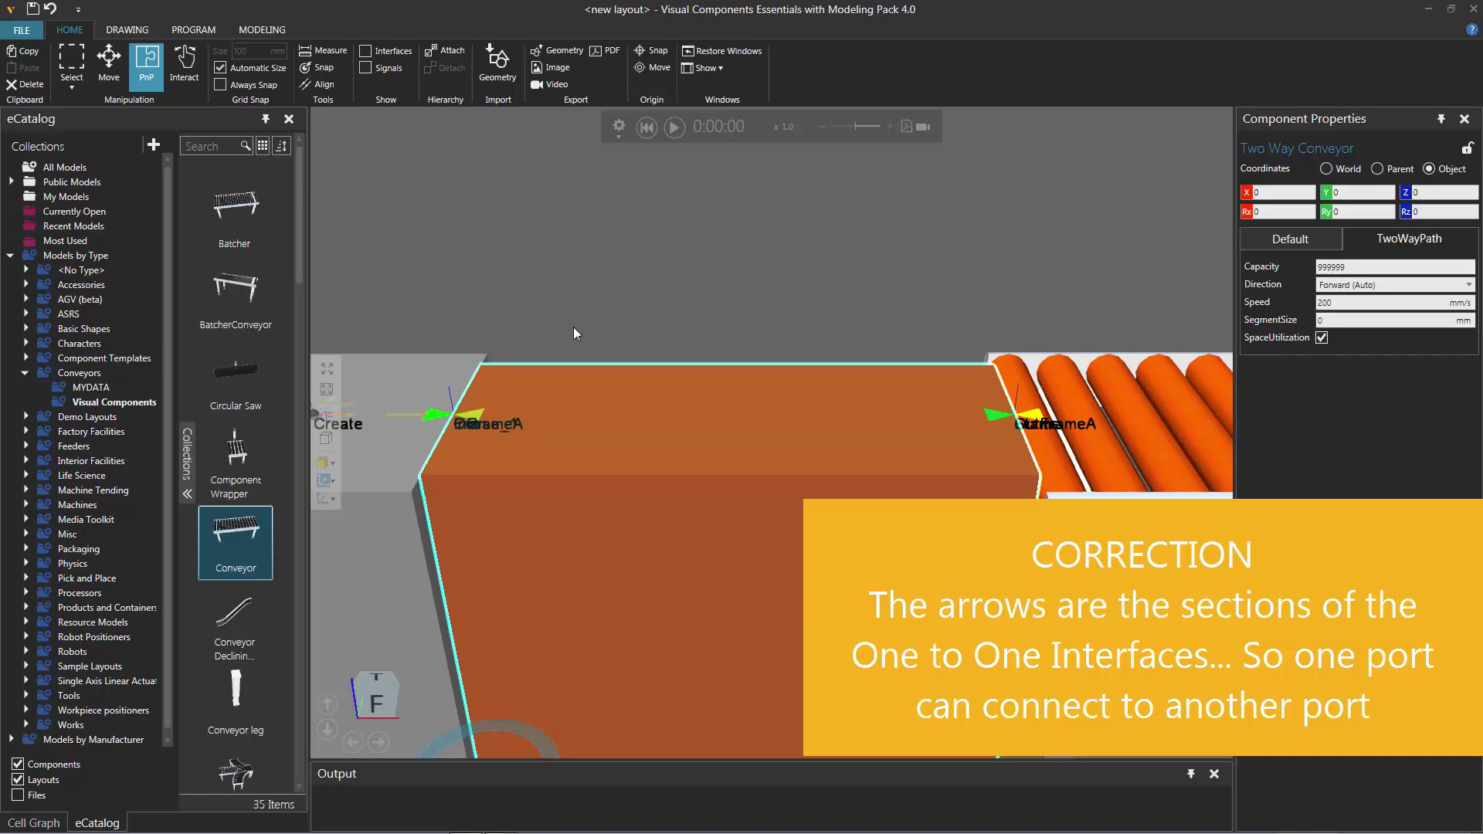
scroll(573, 327, "down", 5)
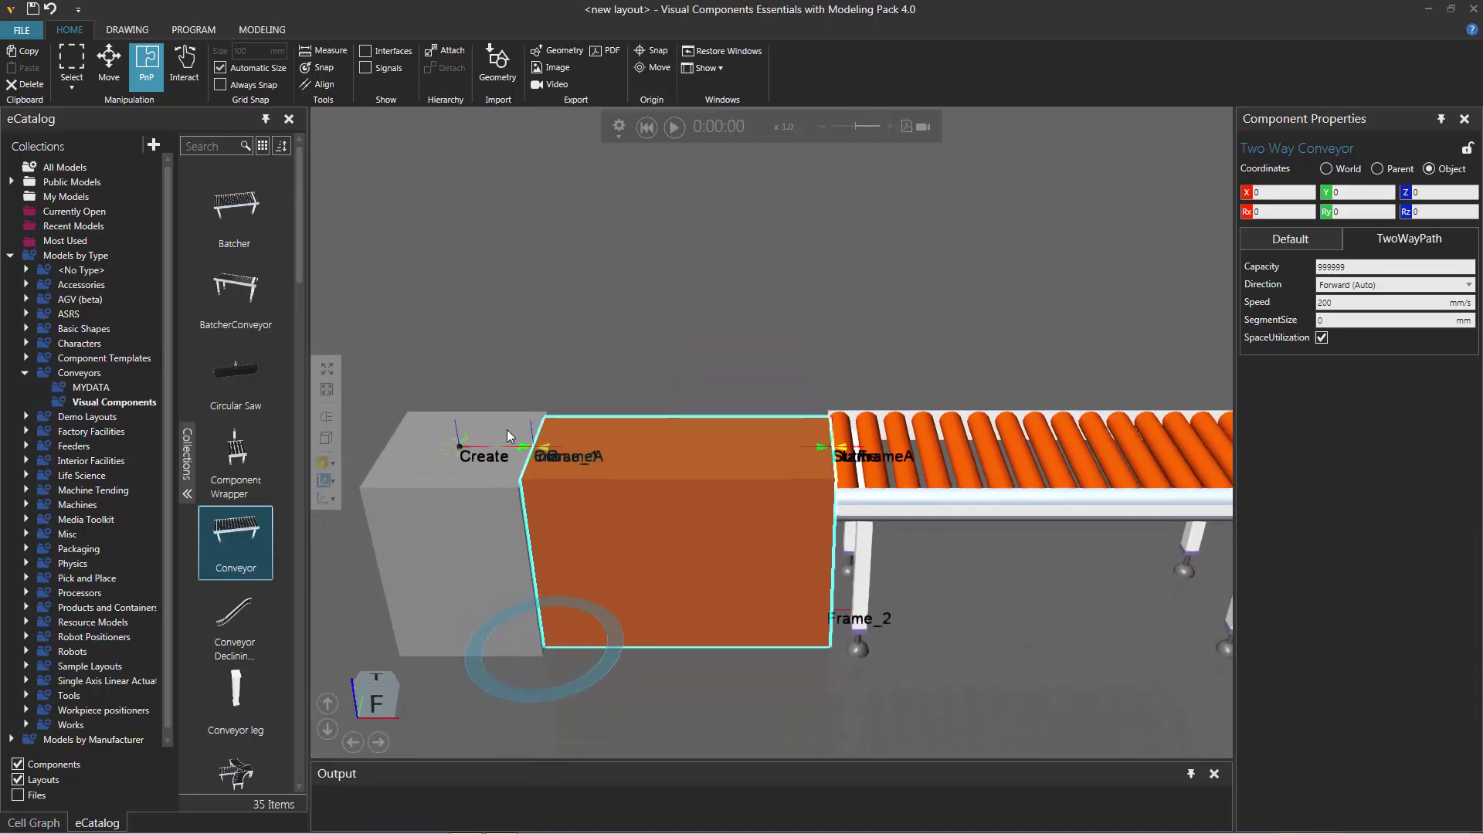
left_click_drag(508, 435, 852, 305)
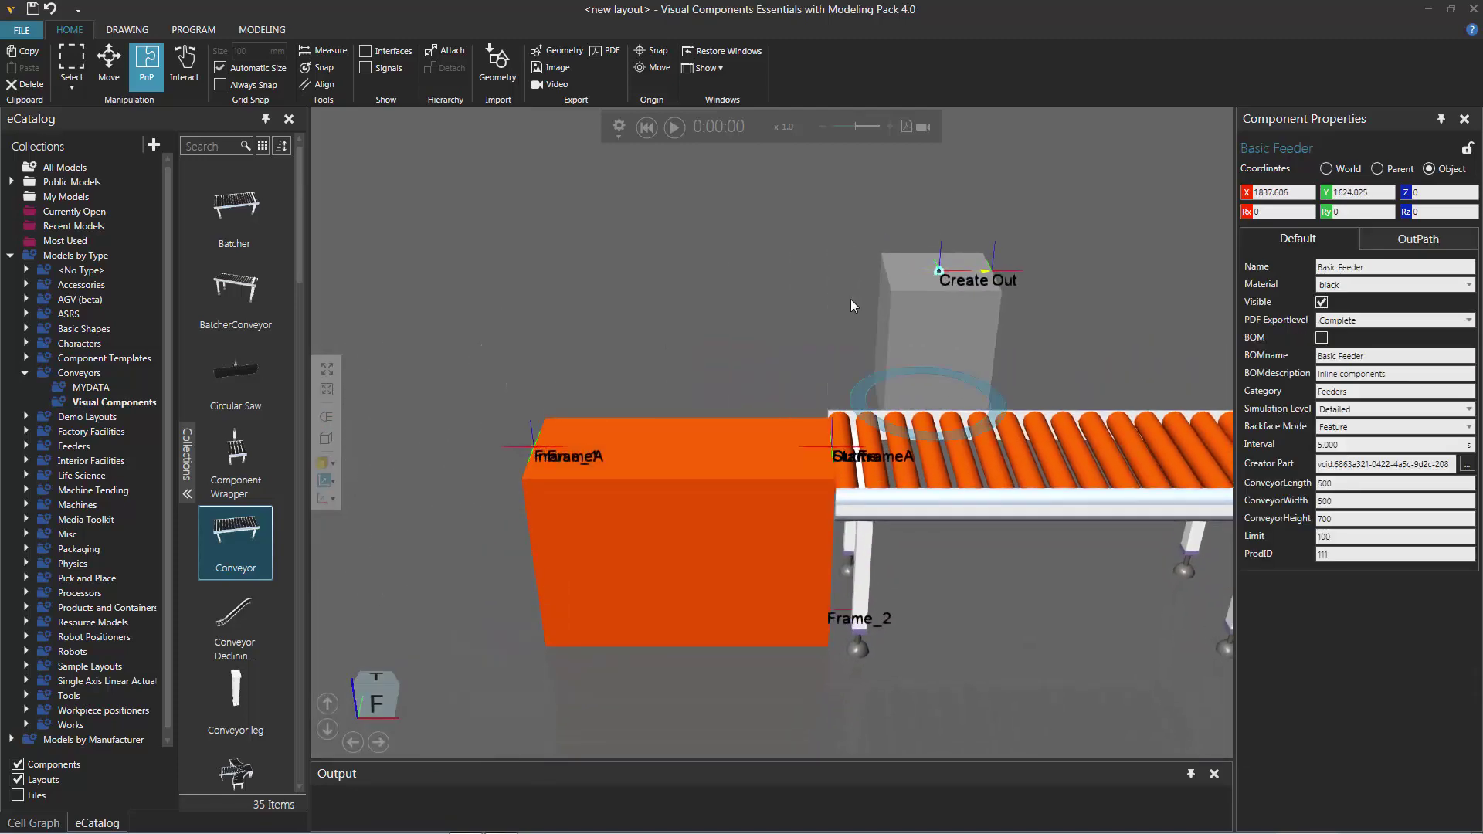
Detach the roller conveyor from the OutFrameA end and move it beyond the InFrameA end of the Two Way Conveyor.
left_click_drag(1055, 475, 632, 459)
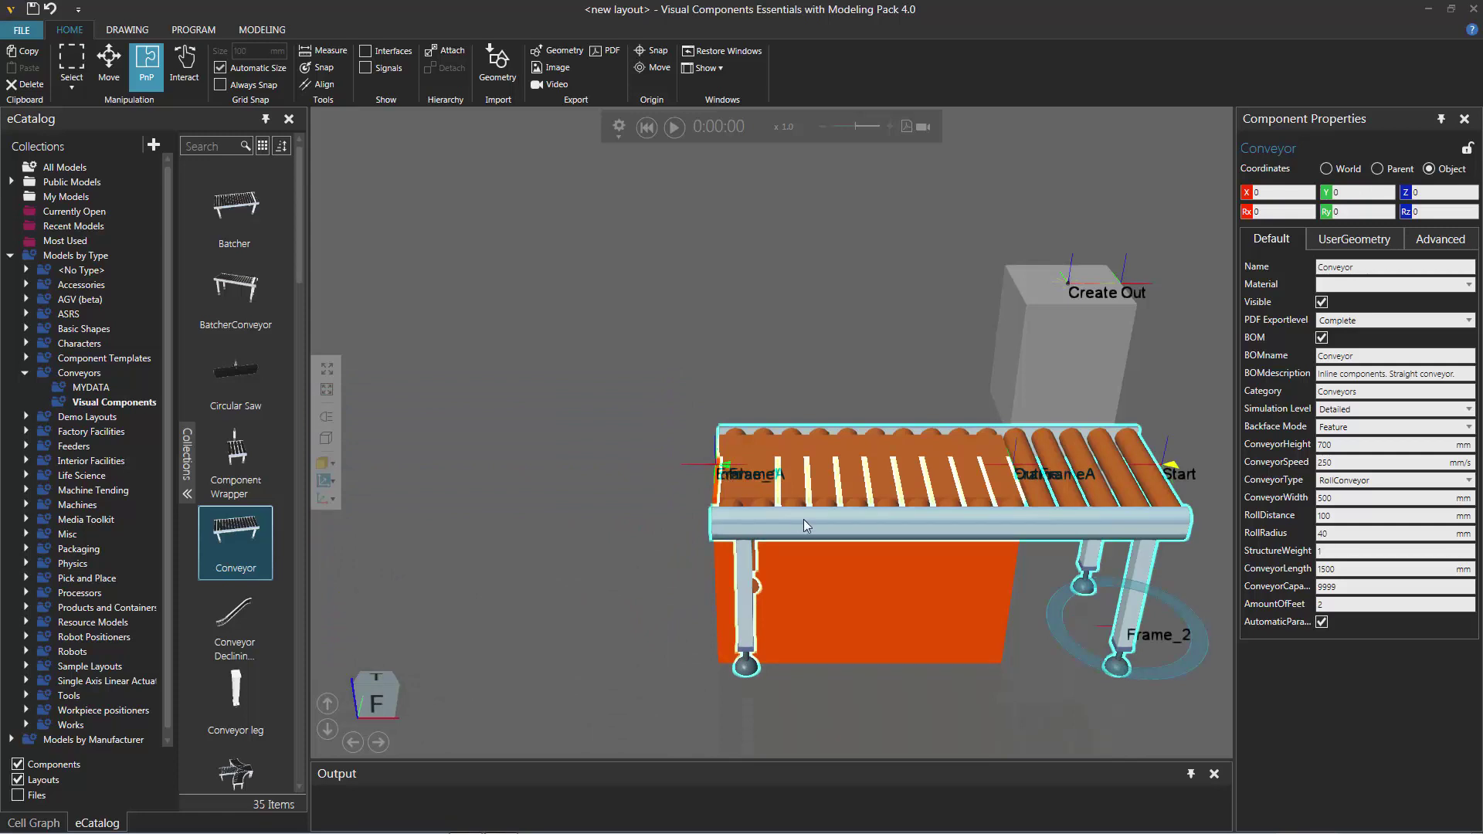
left_click_drag(804, 519, 592, 392)
scroll(675, 395, "down", 2)
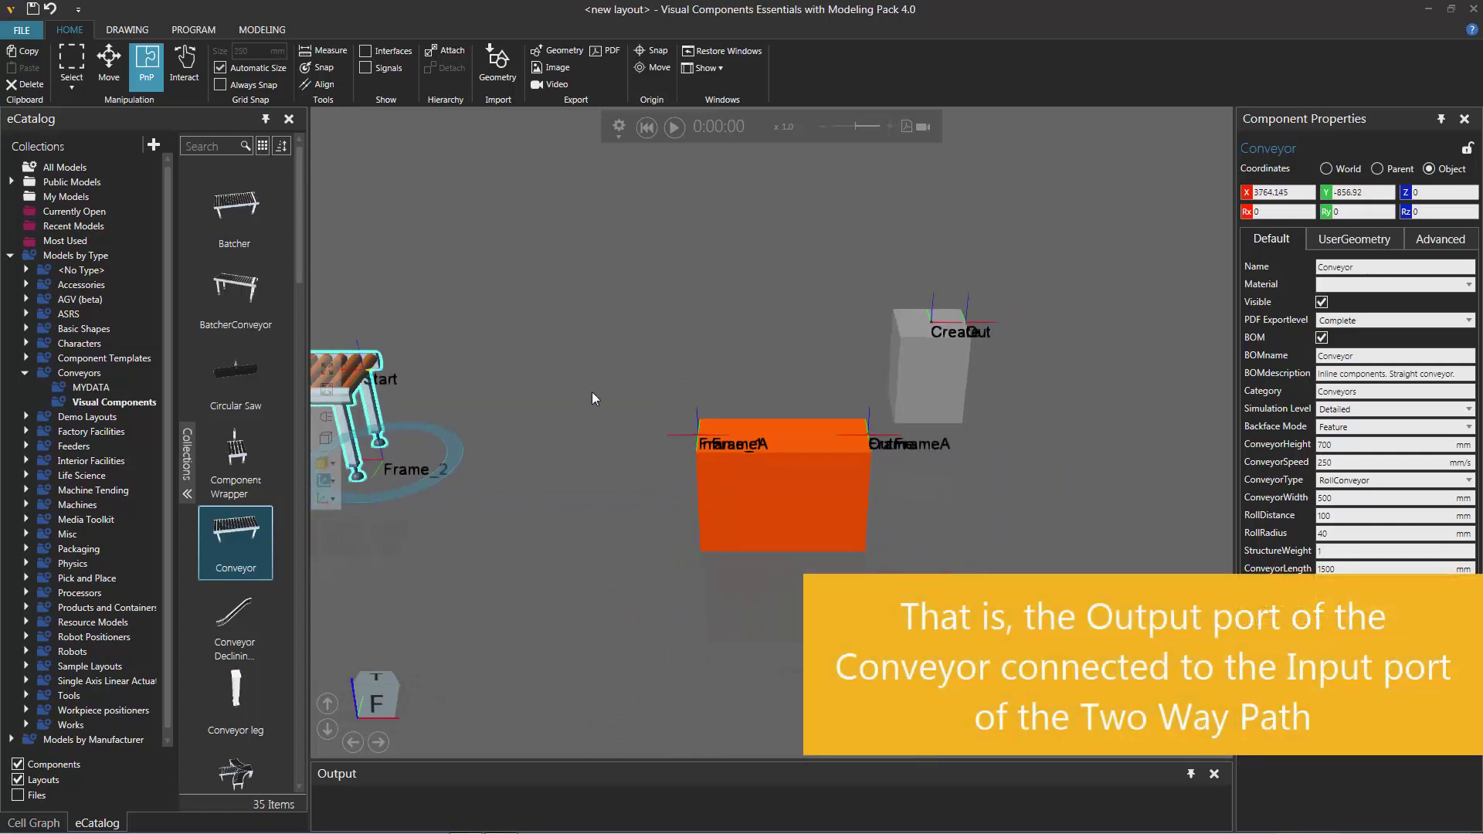
Connect the Start end of the roller conveyor to the Two Way Conveyor's InFrameA end.
left_click_drag(376, 377, 635, 418)
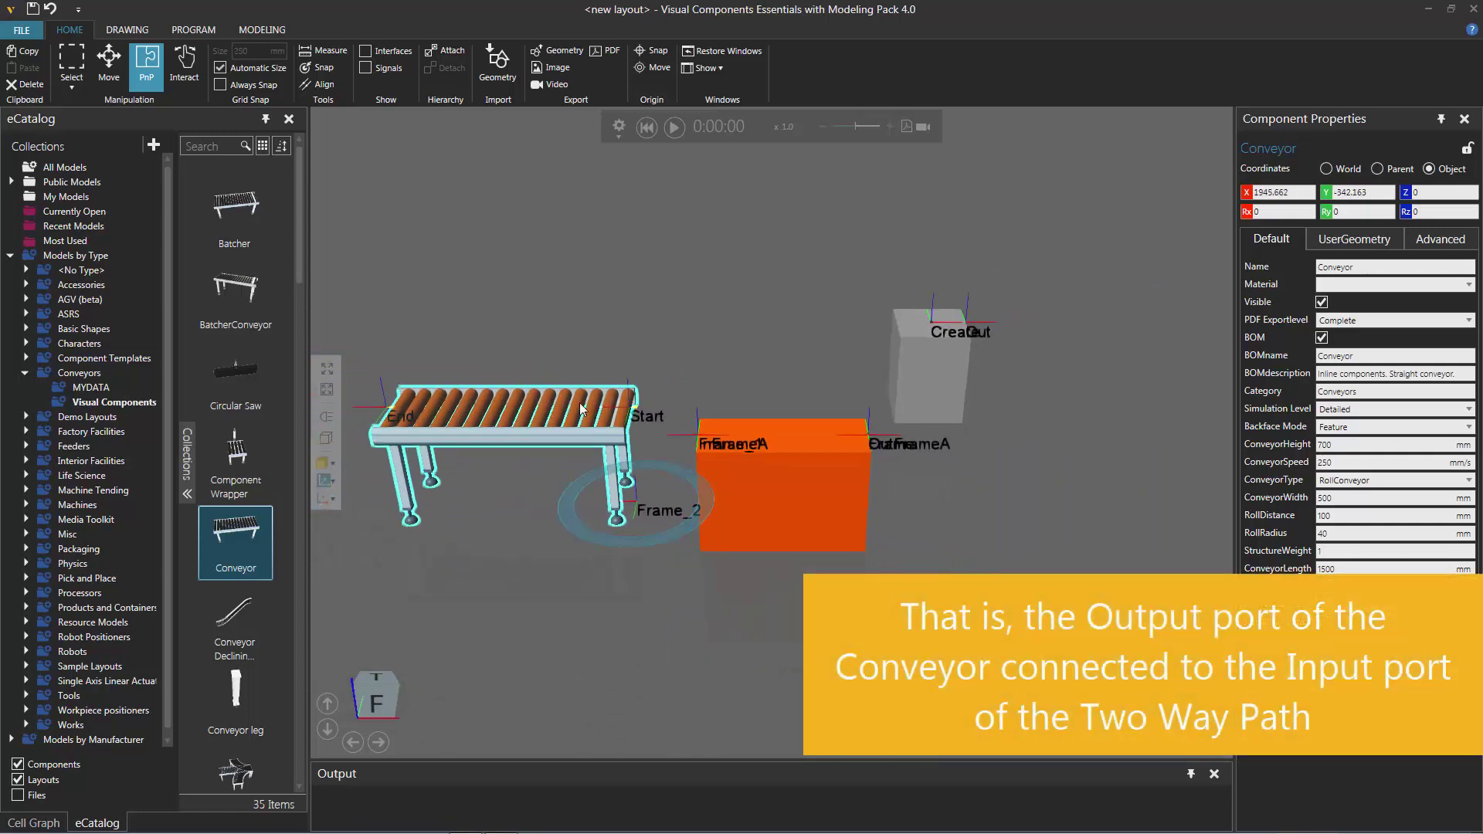
scroll(633, 363, "up", 5)
right_click_drag(719, 450, 702, 361)
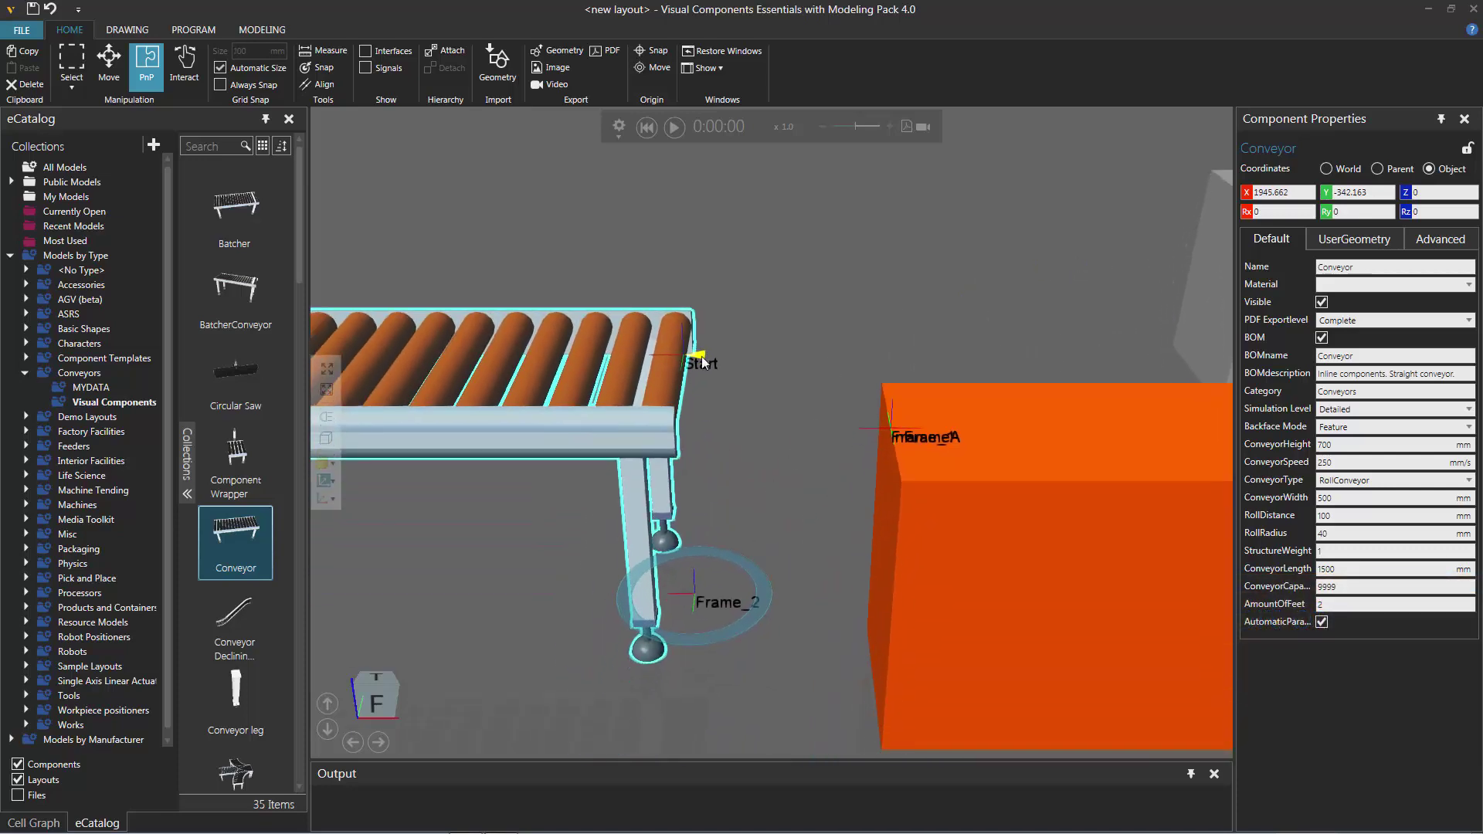
left_click_drag(651, 457, 755, 493)
right_click_drag(754, 493, 826, 354)
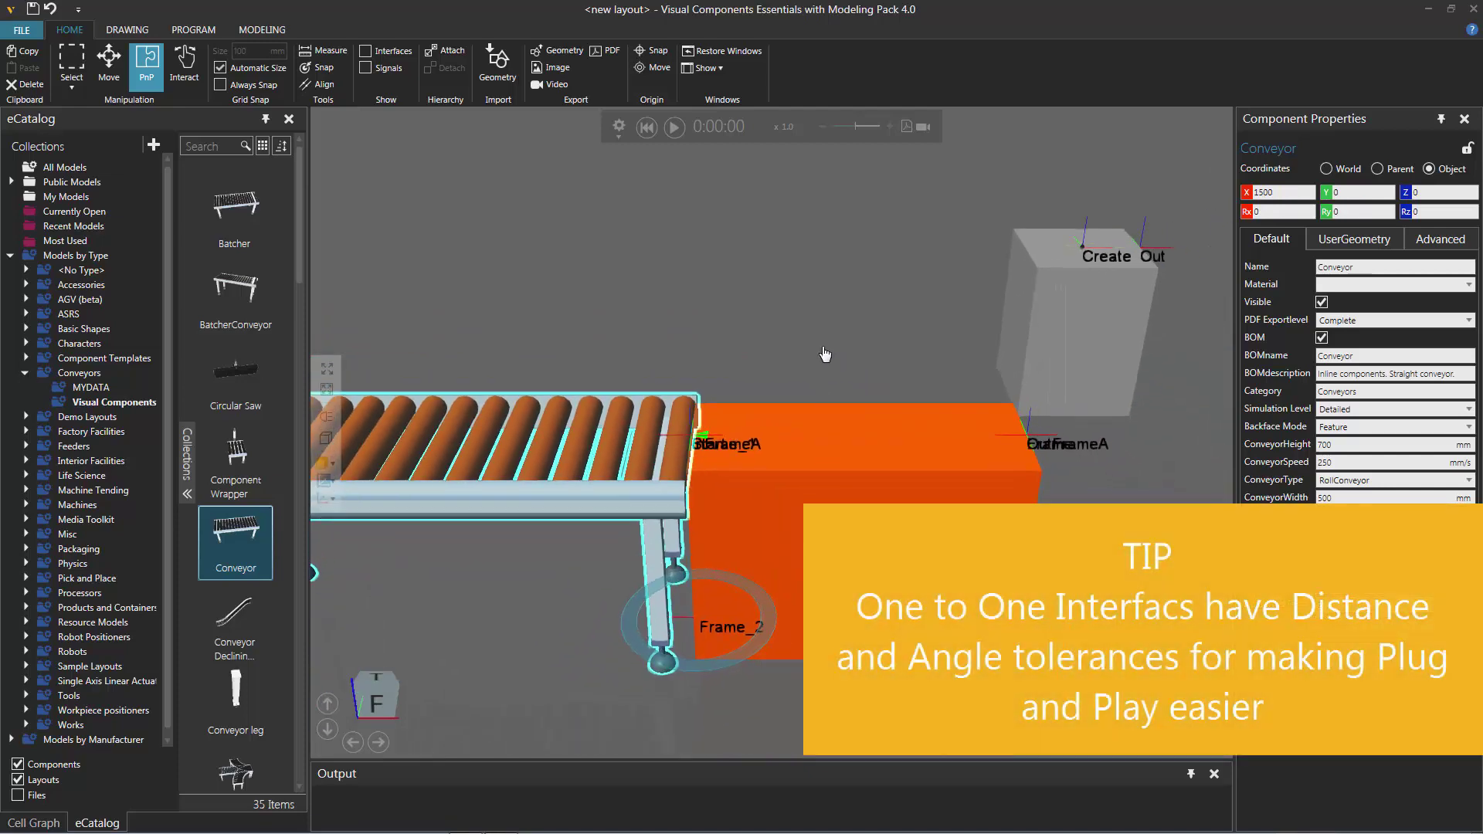
Rotate the Basic Feeder by about 178° to turn its Out side around, and connect it to the Two Way Conveyor's OutFrameA end.
left_click(1065, 318)
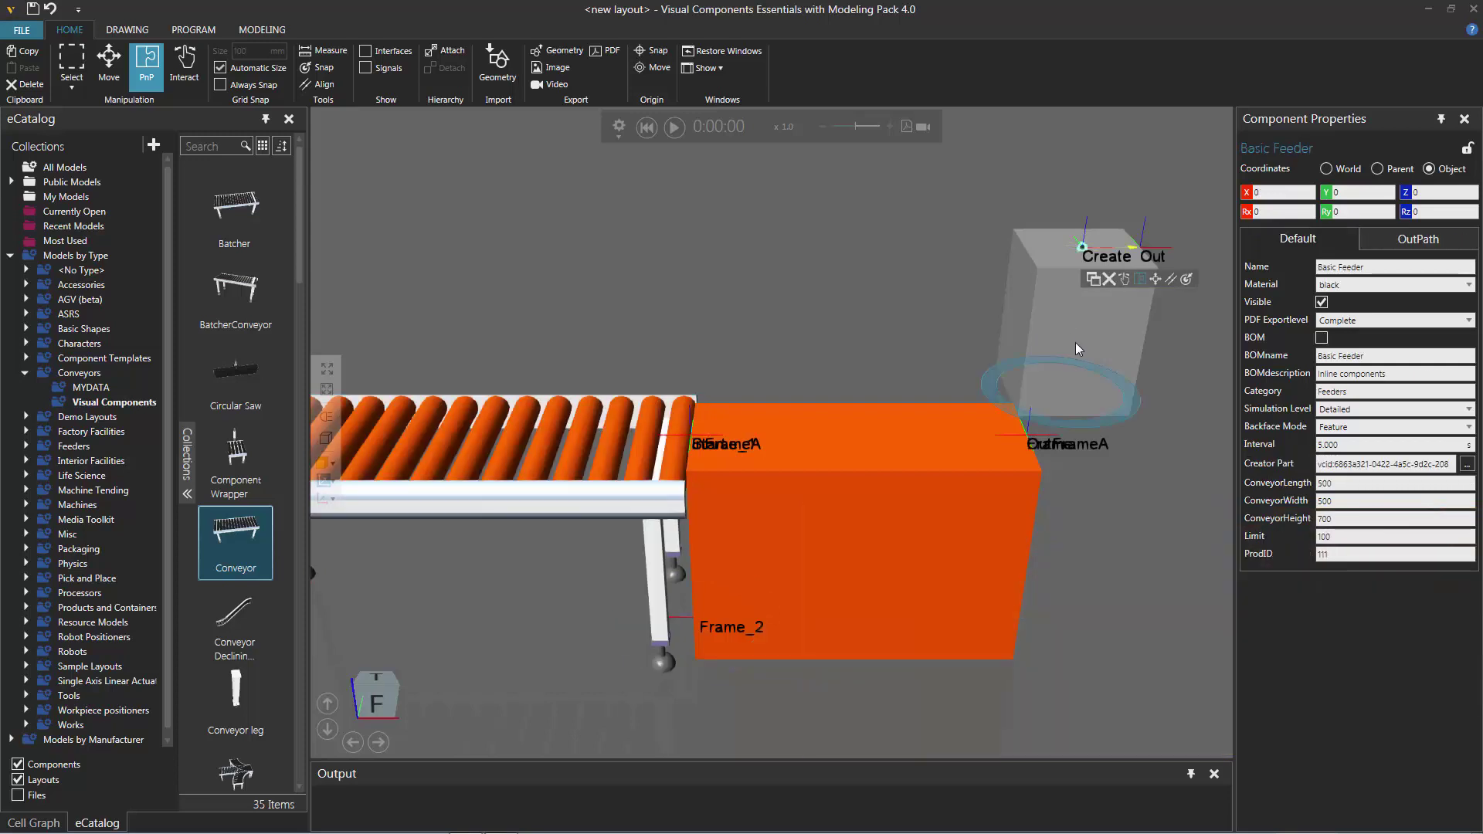
left_click_drag(988, 384, 1172, 377)
key("ctrl+z")
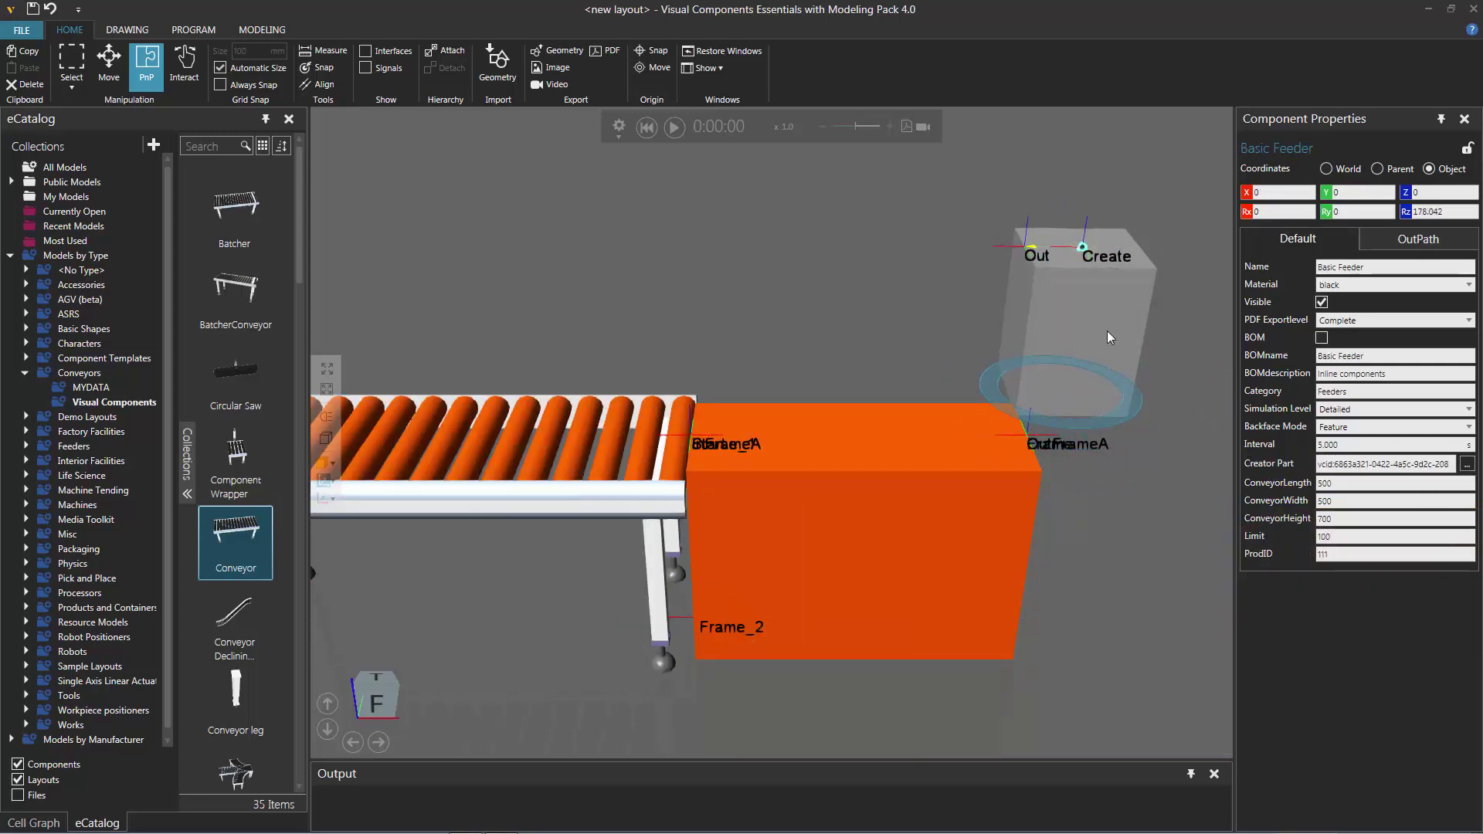
left_click_drag(1062, 321, 1060, 443)
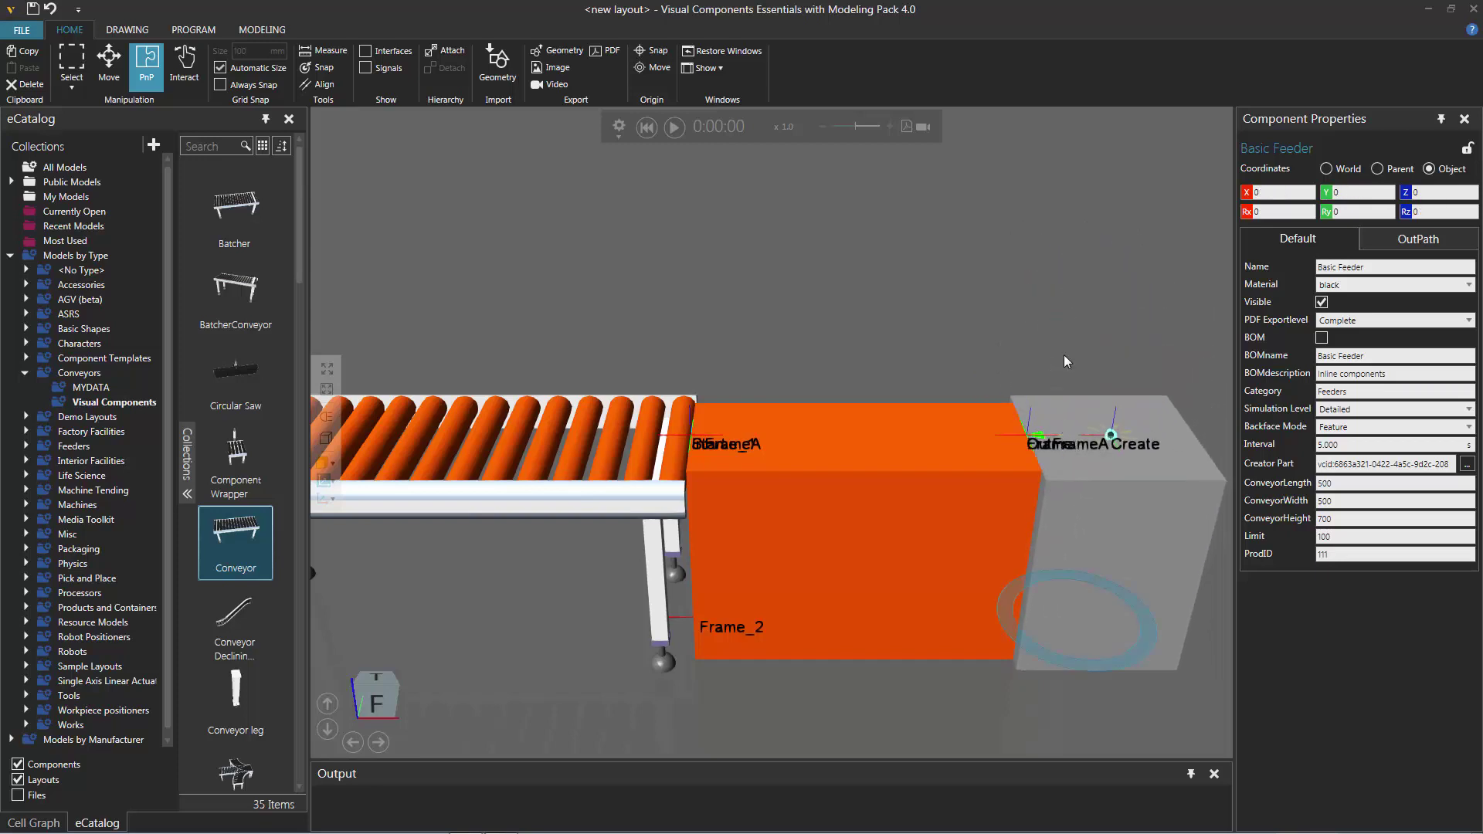
Set the Two Way Conveyor's TwoWayPath direction to Backward (Auto), run the simulation with the swapped layout, and reset it.
right_click_drag(1028, 363, 944, 372, "ctrl")
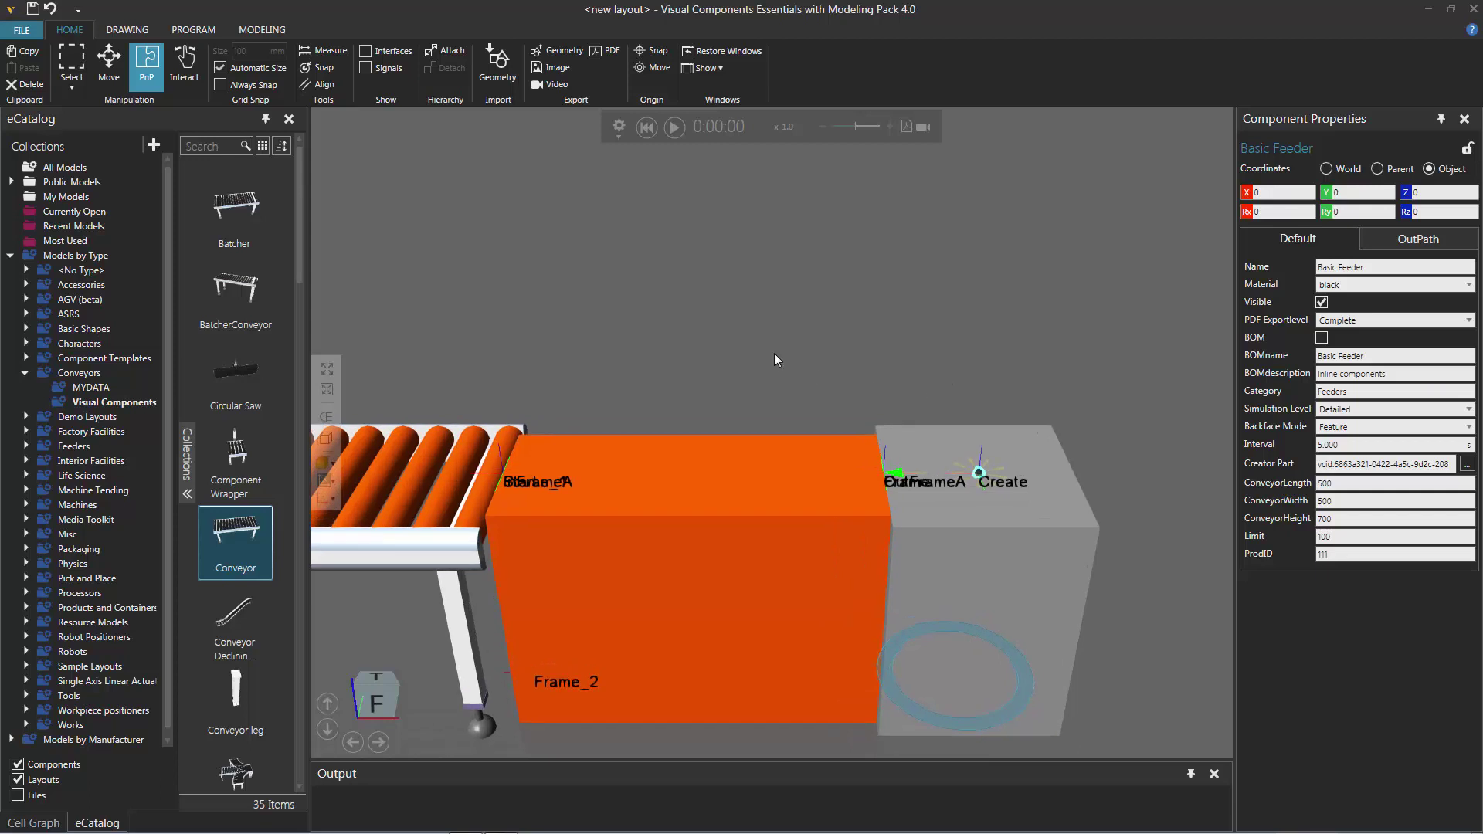
right_click_drag(780, 350, 810, 303, "ctrl")
left_click(770, 426)
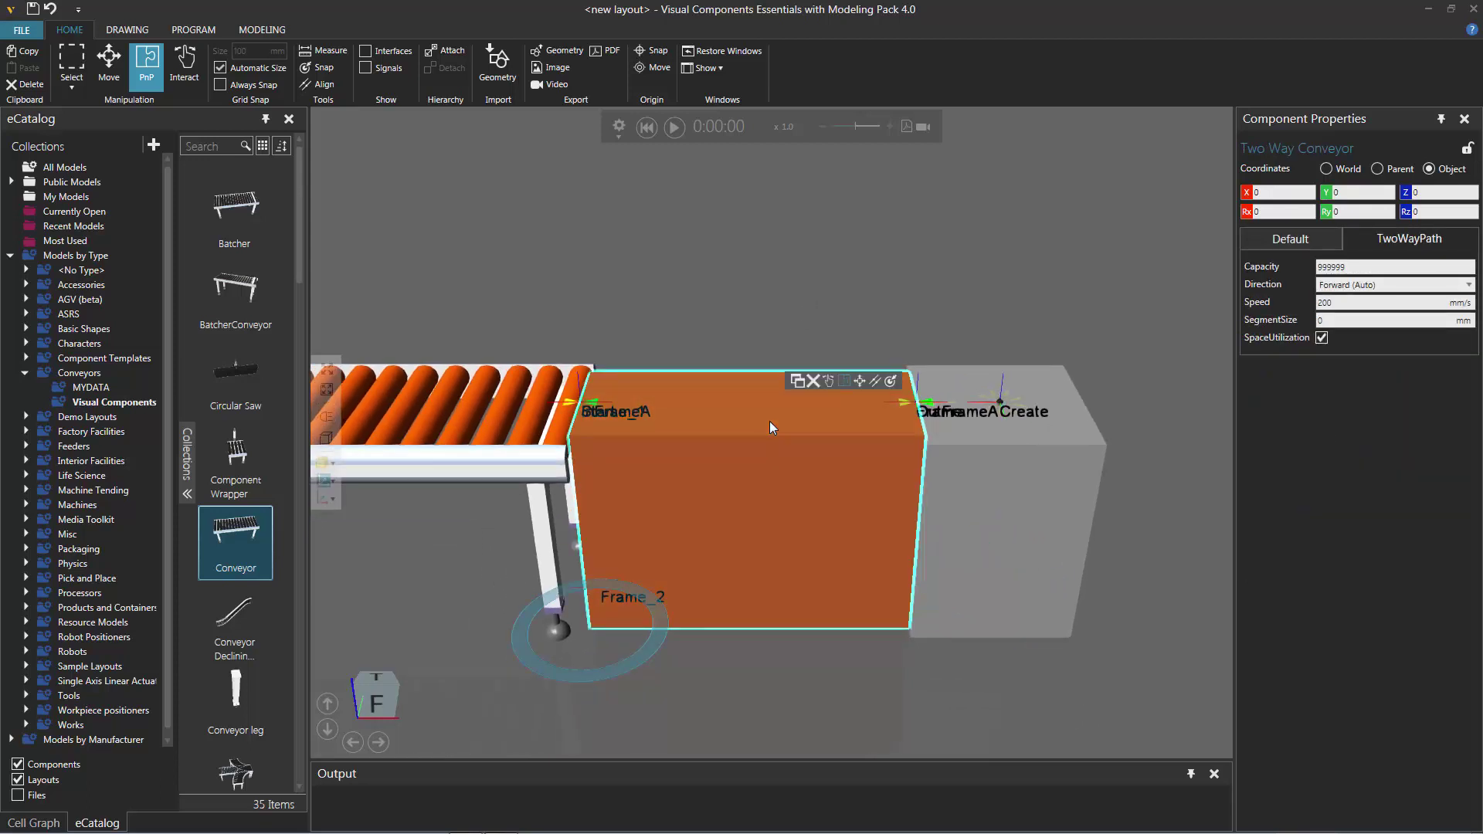
left_click(674, 129)
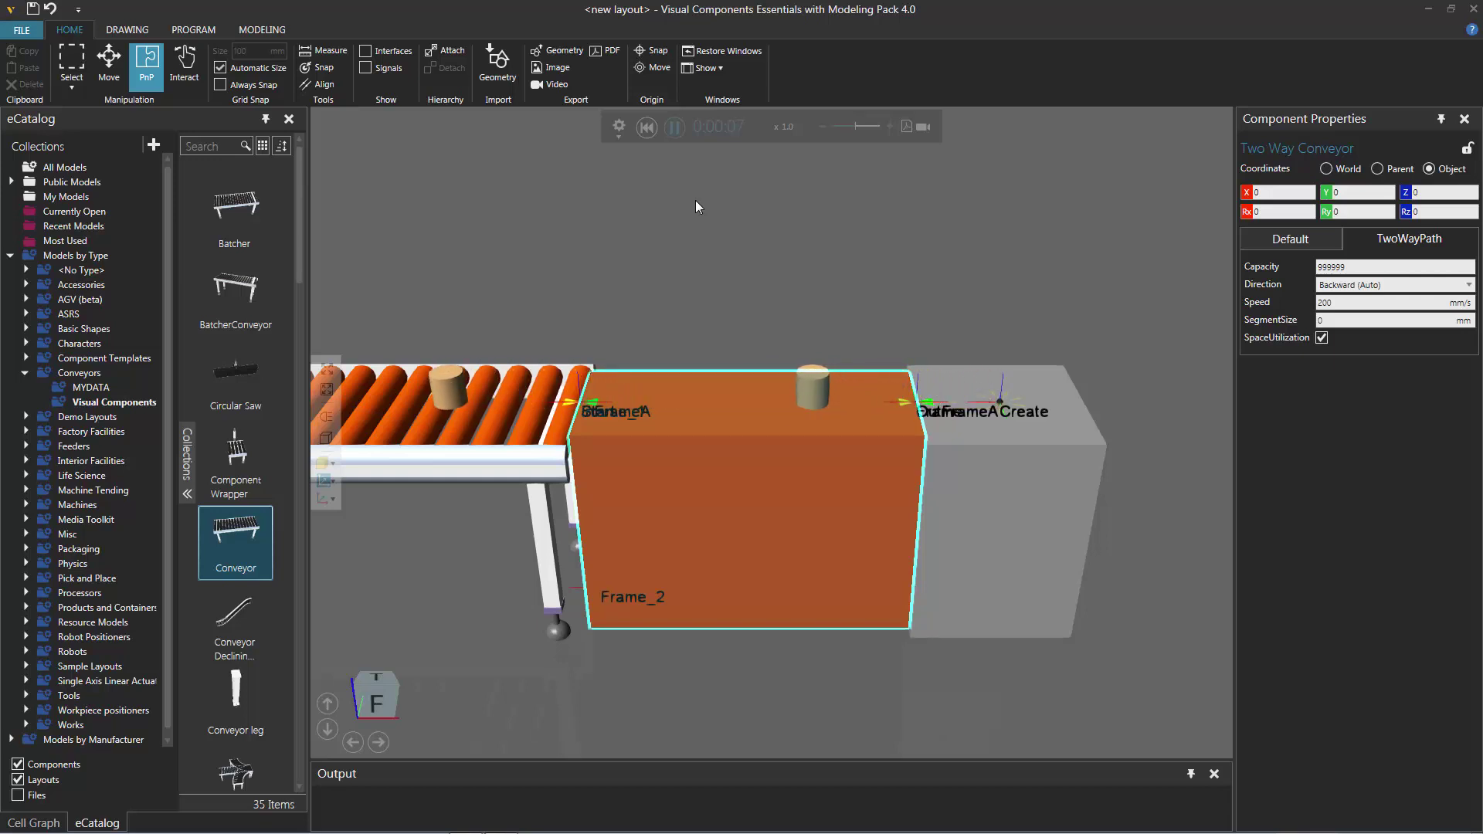
left_click(646, 126)
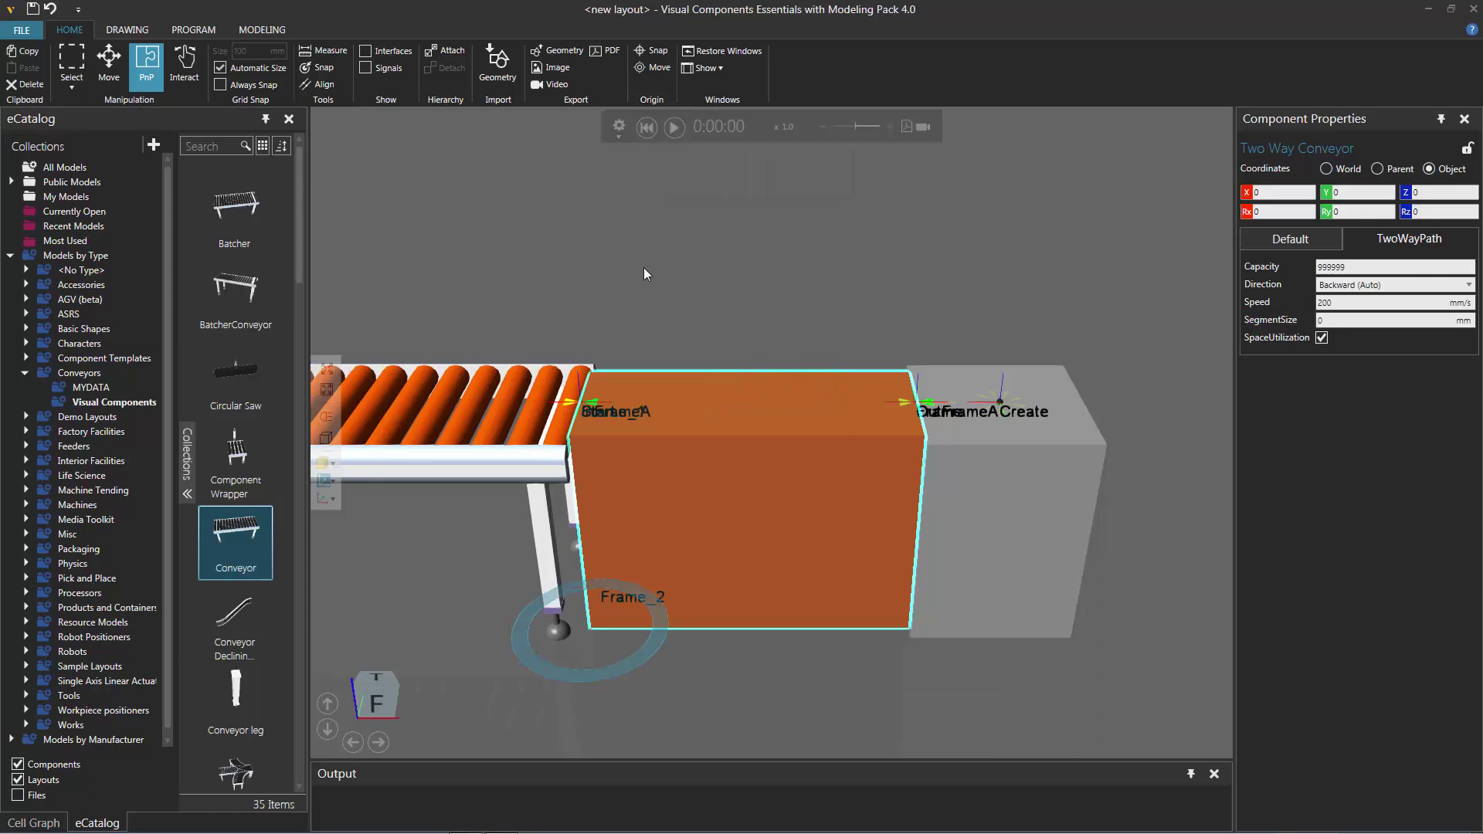